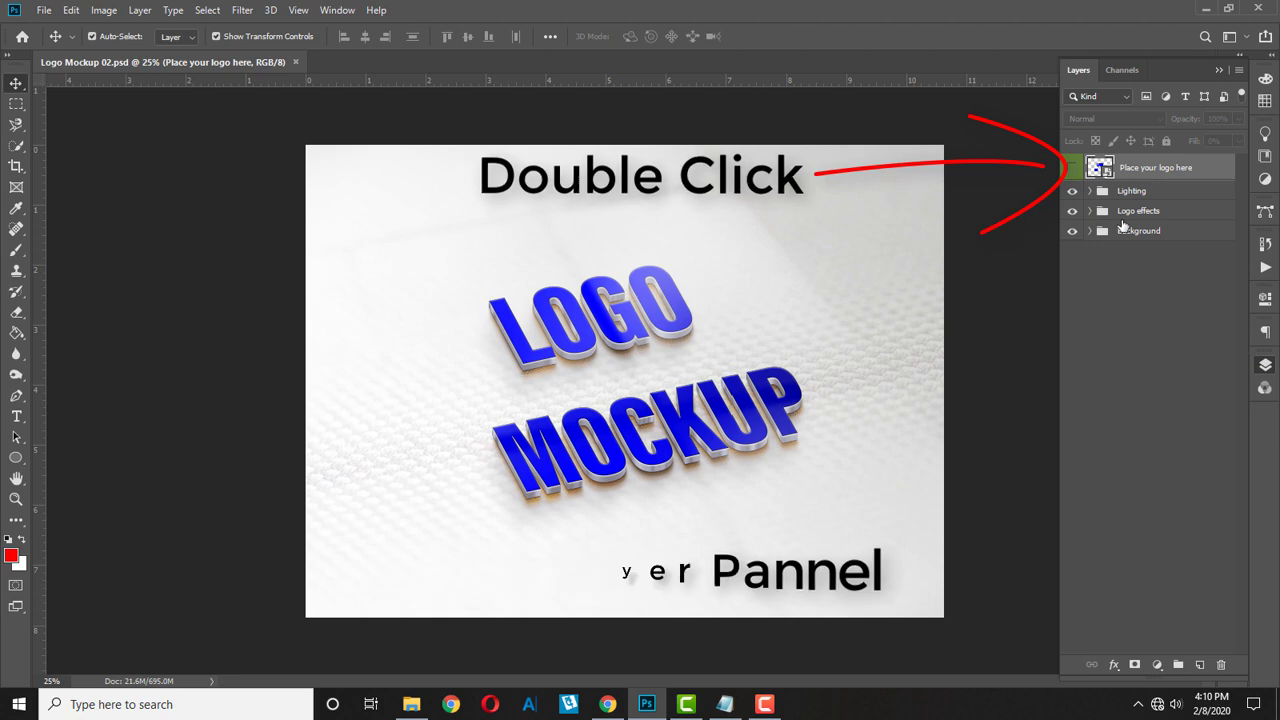
Step: Open the contents of the "Place your logo here" smart object and open the logo image 60x60-04 from the My logo folder
{"action": "double_click", "coordinate": [1110, 172]}
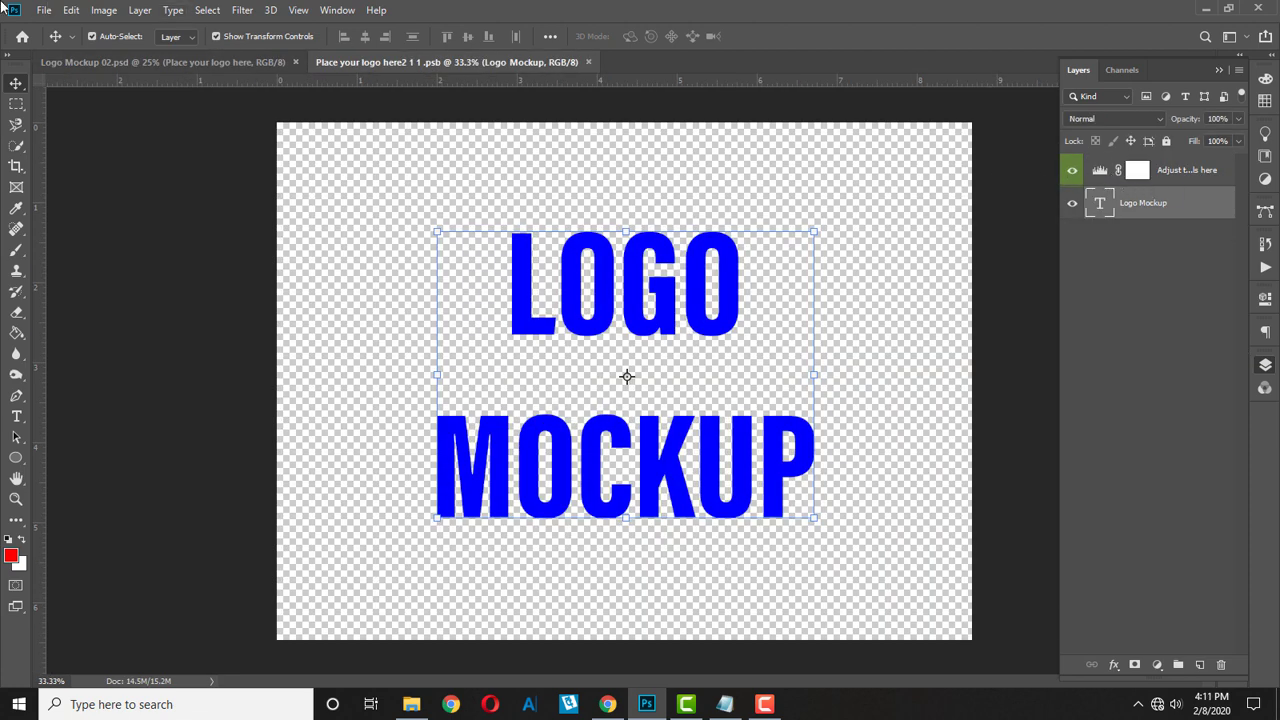
{"action": "left_click", "coordinate": [42, 11]}
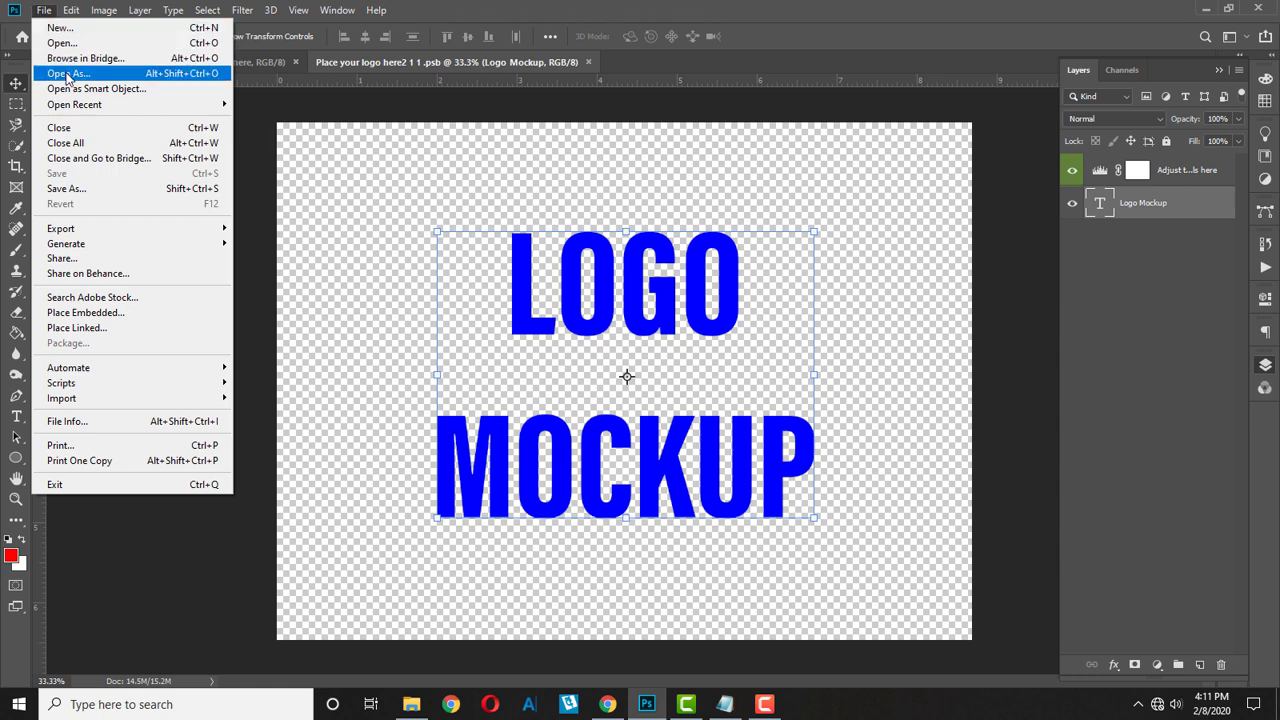
{"action": "left_click", "coordinate": [62, 43]}
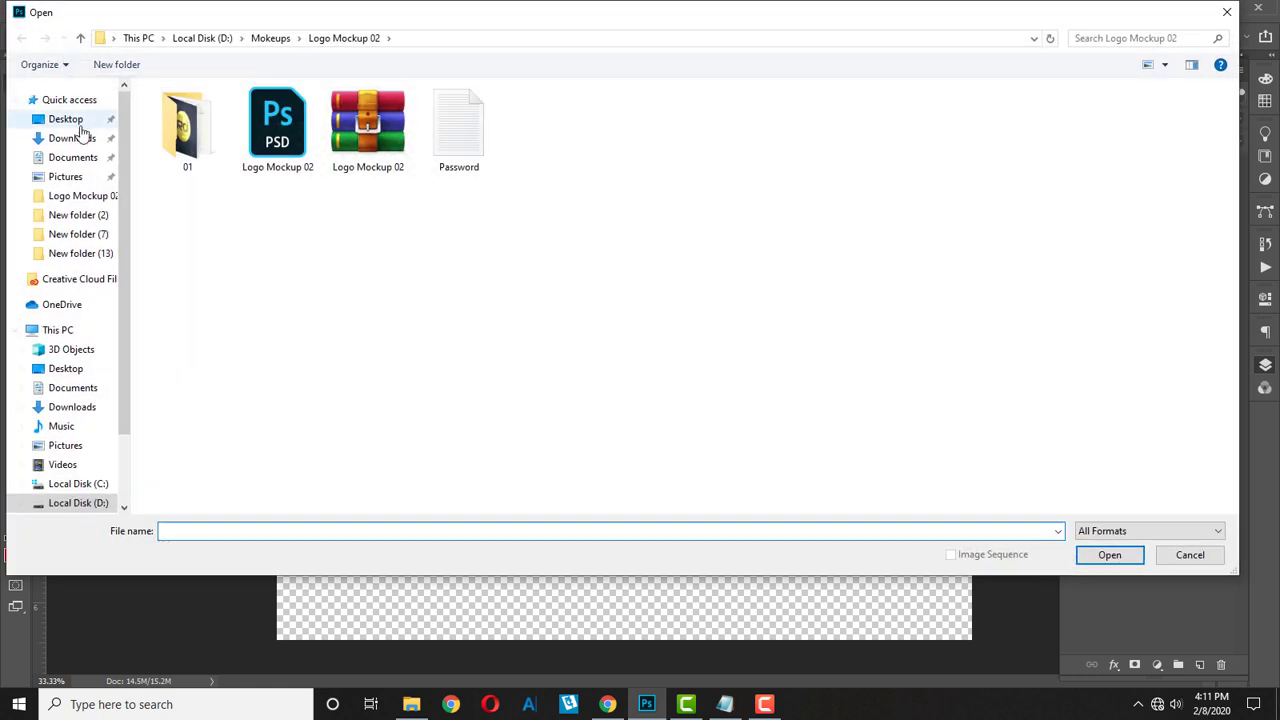
{"action": "left_click", "coordinate": [78, 502]}
{"action": "double_click", "coordinate": [290, 238]}
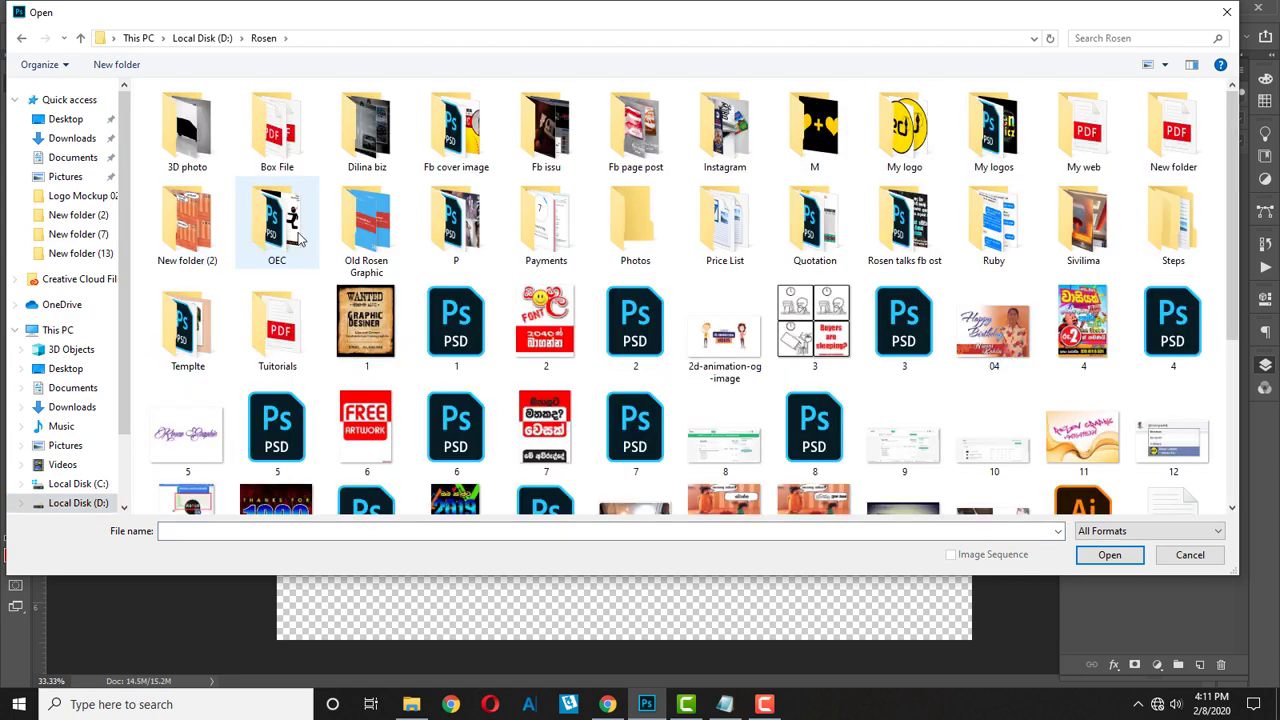
{"action": "double_click", "coordinate": [884, 152]}
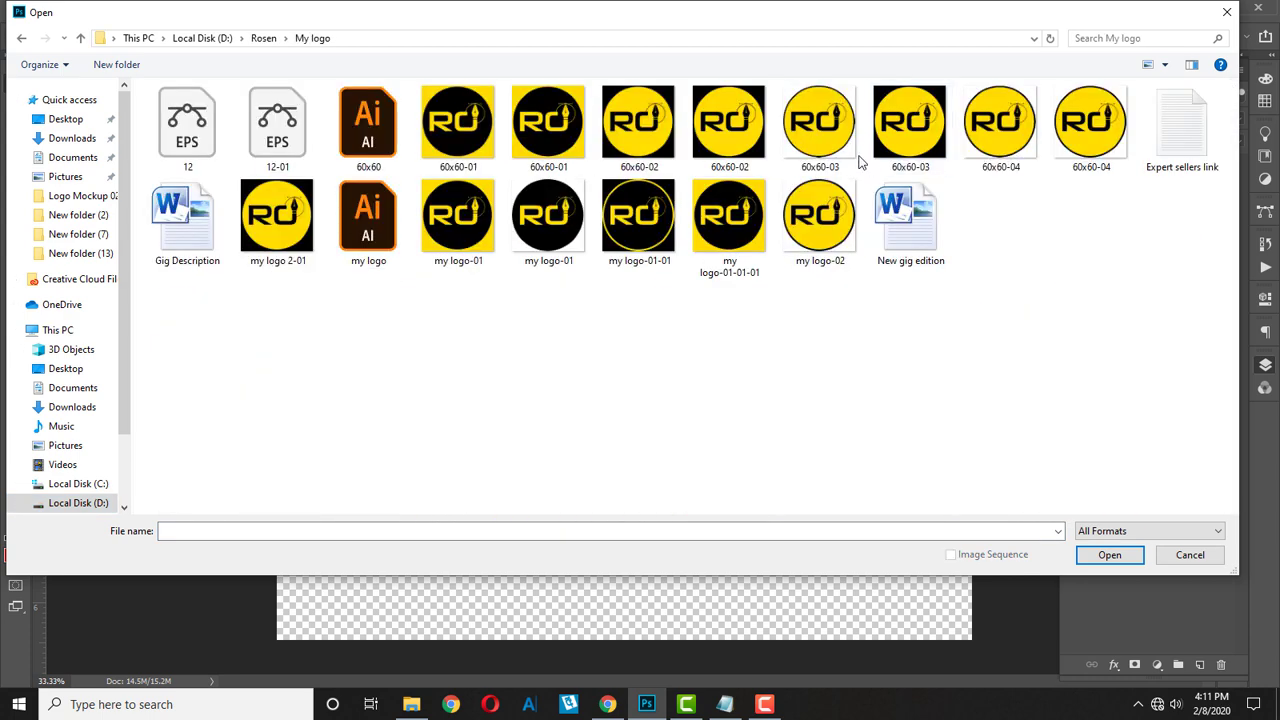
{"action": "double_click", "coordinate": [1080, 140]}
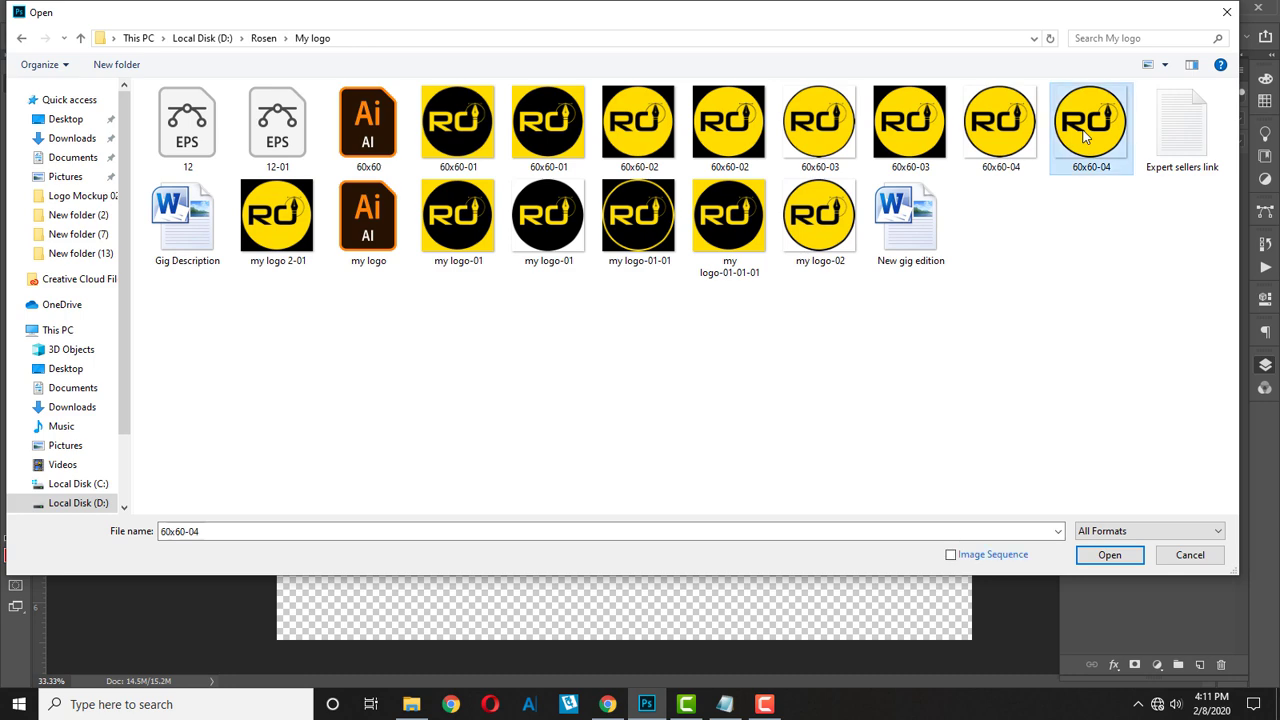
Step: Bring the logo into the smart object document, scale it to about 203%, and center it on the canvas
{"action": "left_click_drag", "start_coordinate": [765, 287], "coordinate": [658, 337]}
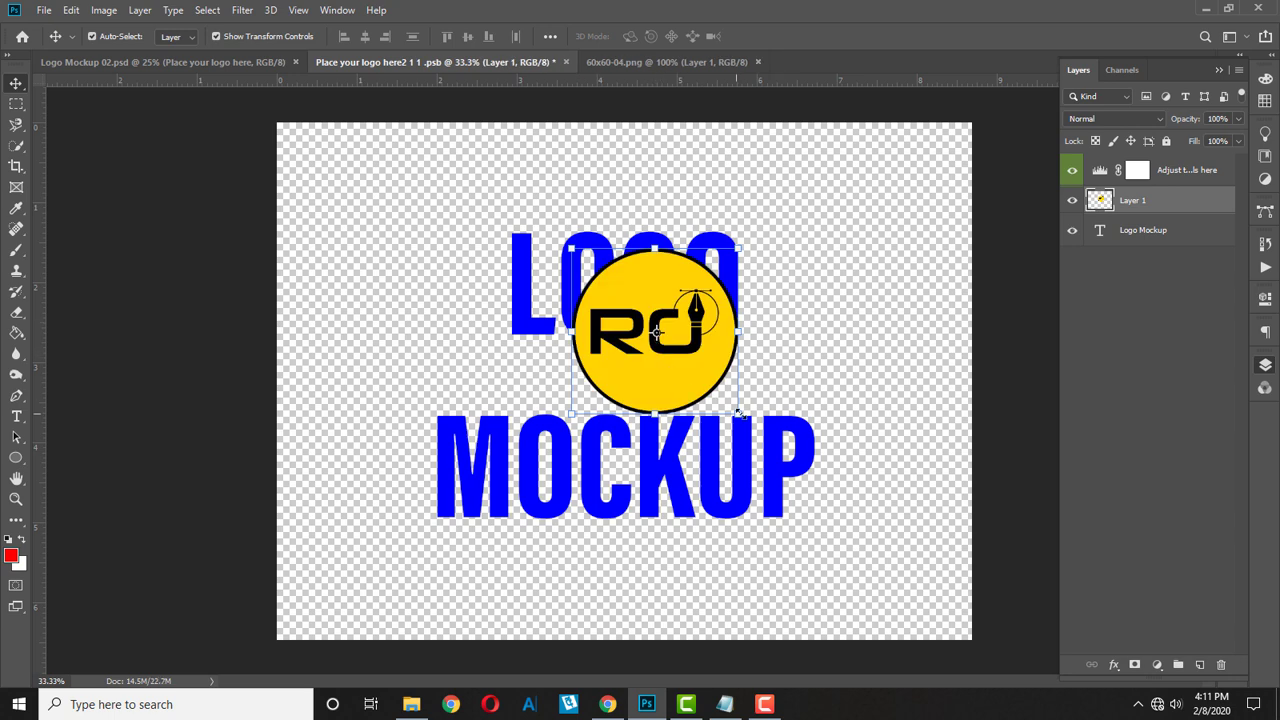
{"action": "left_click_drag", "start_coordinate": [738, 411], "coordinate": [886, 589]}
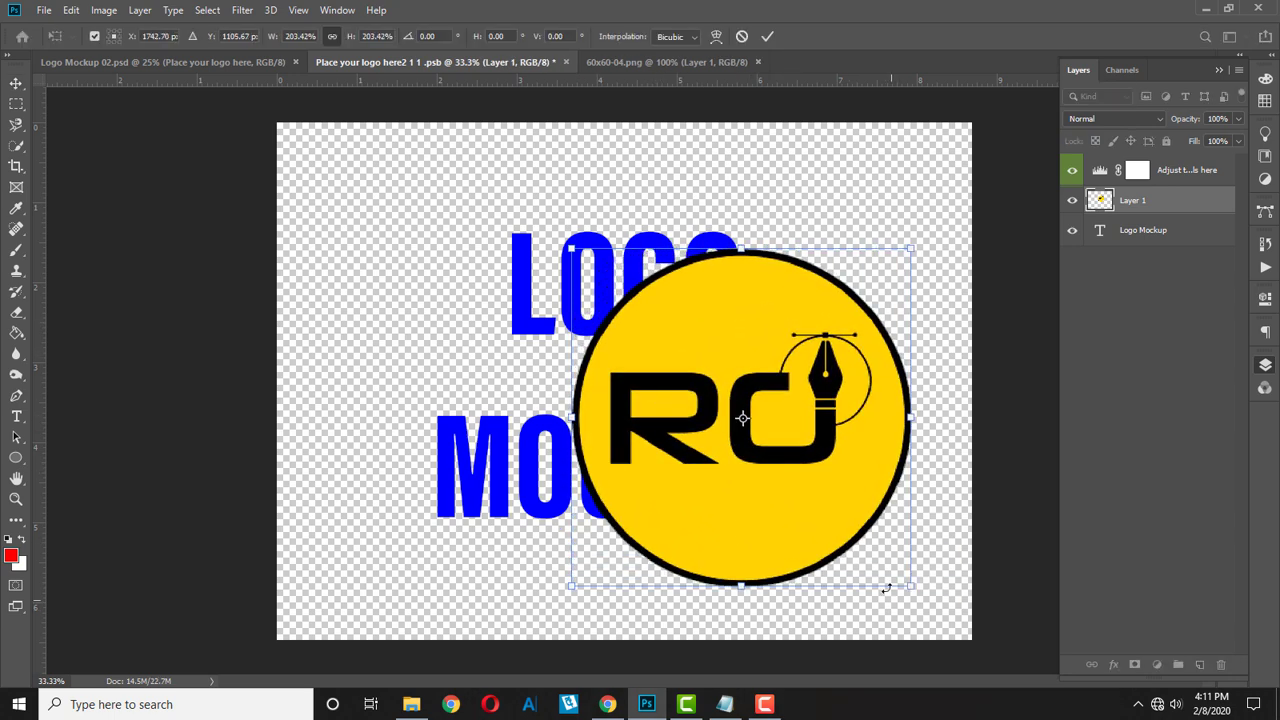
{"action": "left_click_drag", "start_coordinate": [764, 448], "coordinate": [643, 402]}
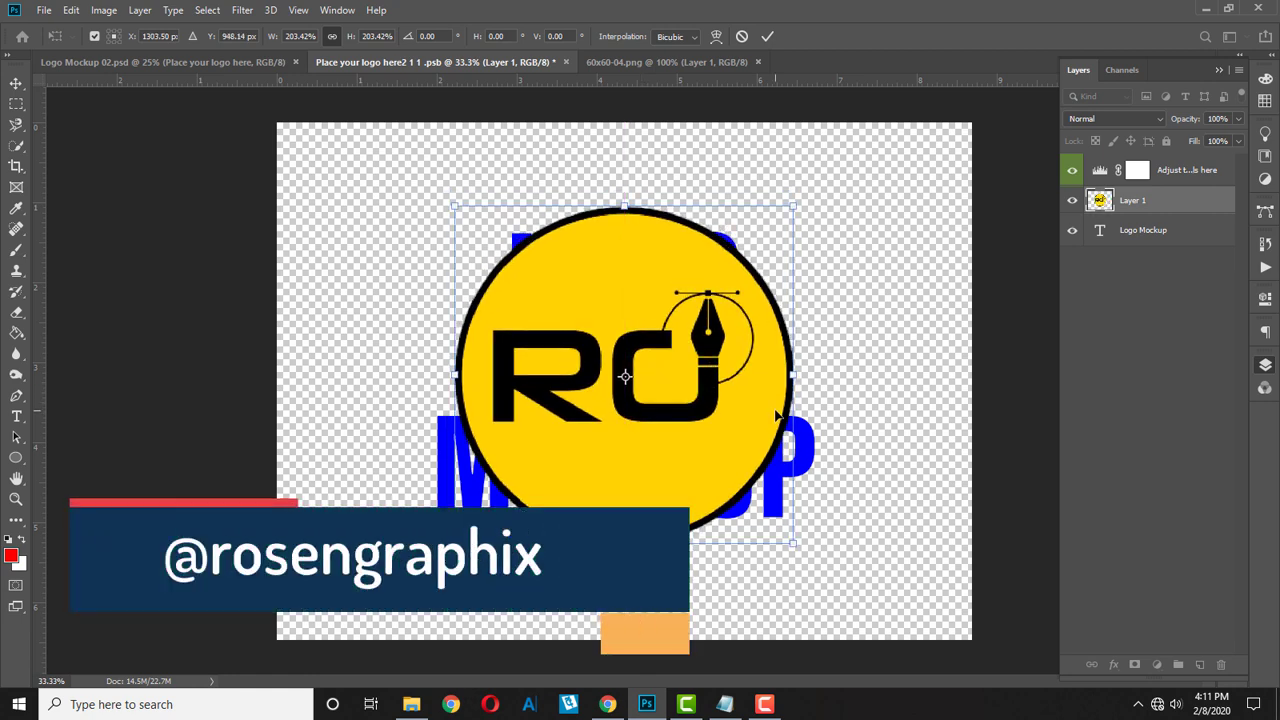
{"action": "key", "text": "Return"}
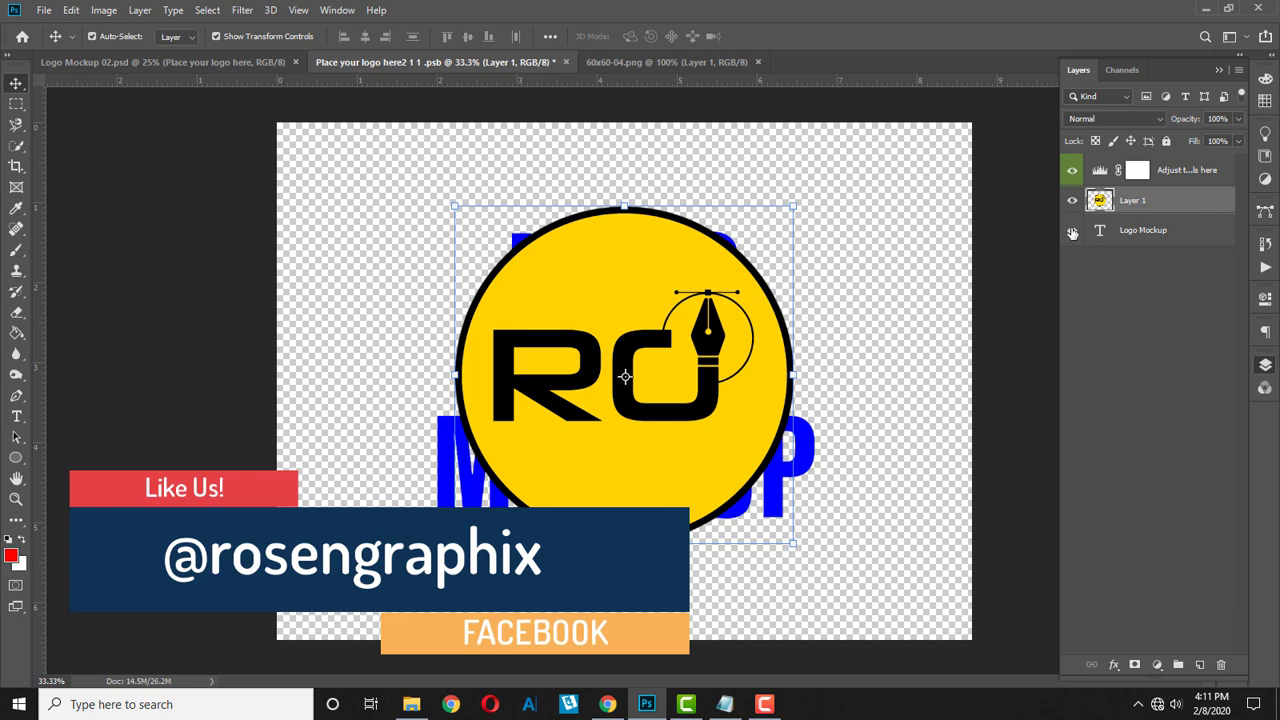
Step: Hide the Logo Mockup text layer and save the smart object to update the Logo Mockup 02 document
{"action": "left_click", "coordinate": [1072, 232]}
{"action": "left_click", "coordinate": [876, 315]}
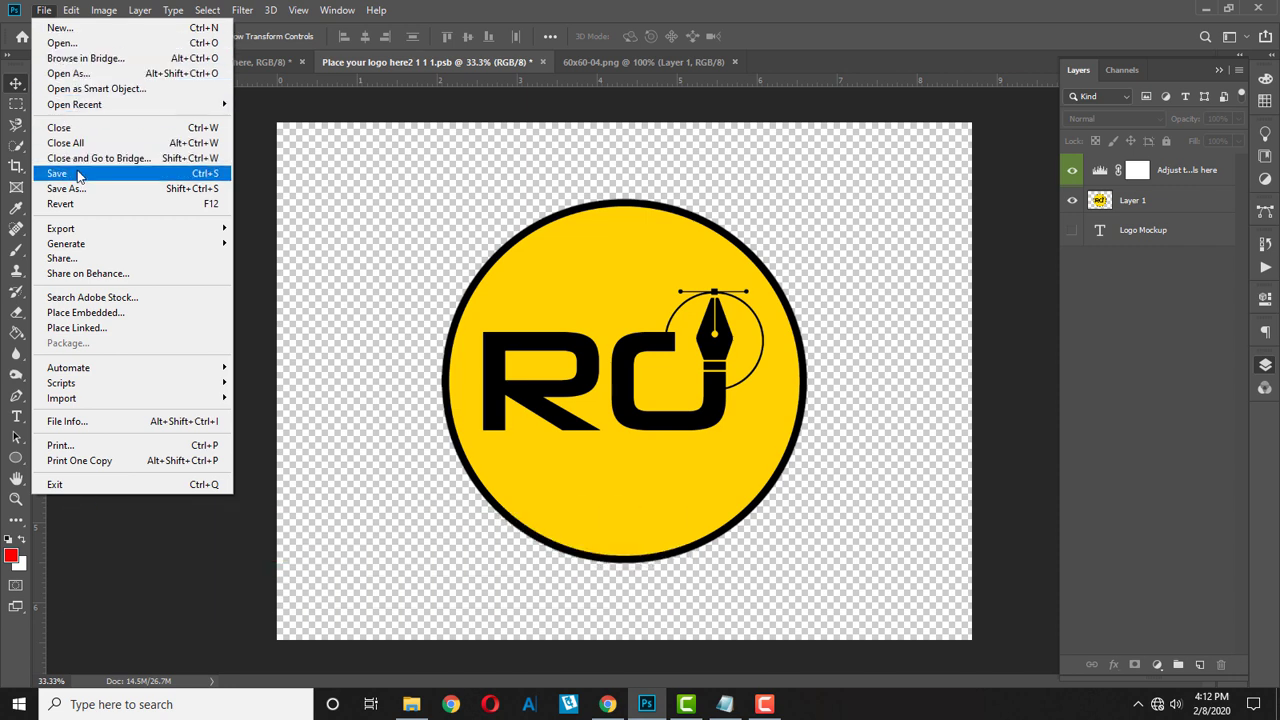
{"action": "left_click", "coordinate": [82, 175]}
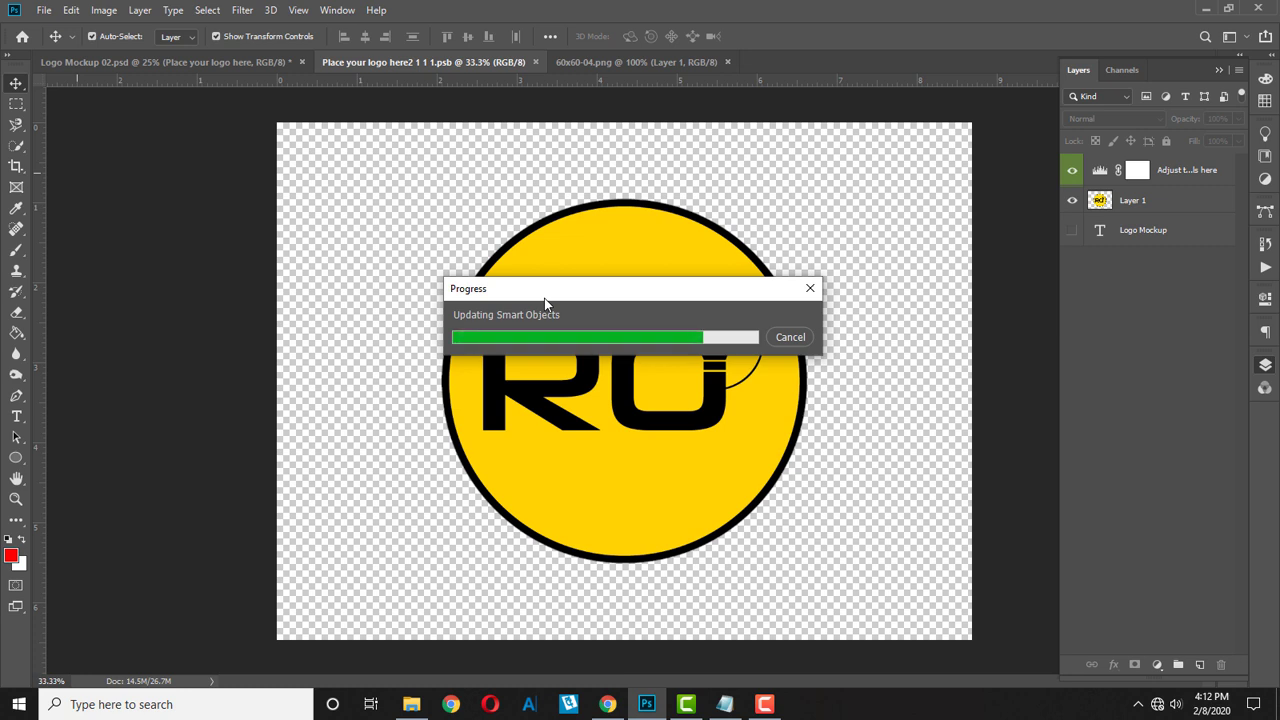
{"action": "left_click", "coordinate": [243, 61]}
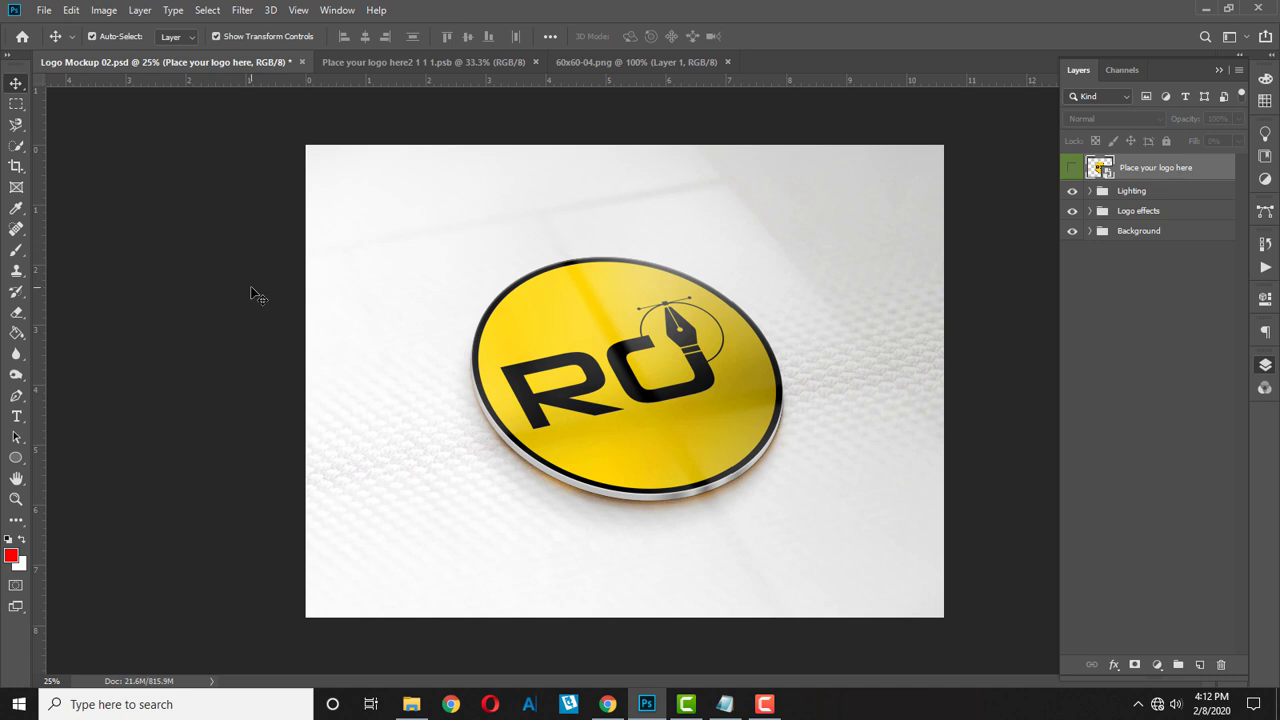
Step: Save the mockup as a JPEG named Logo Mockup 02 in the Logo Mockup 02 folder
{"action": "left_click", "coordinate": [44, 11]}
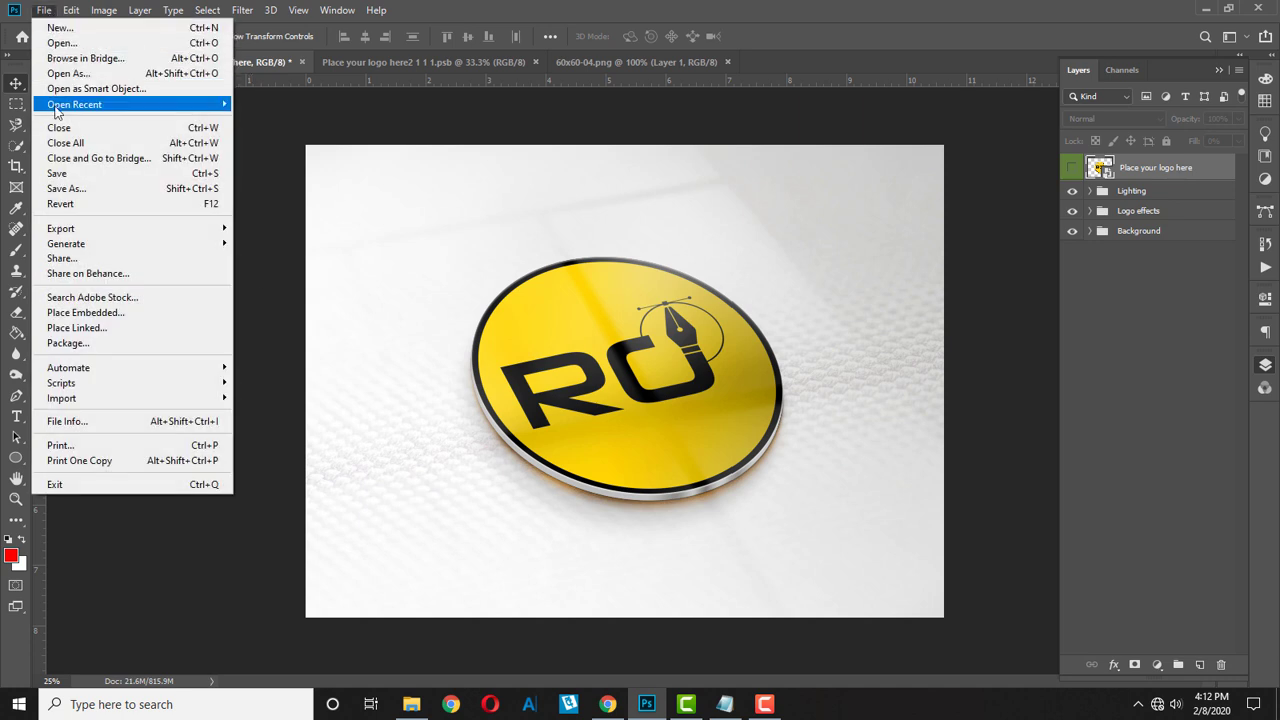
{"action": "left_click", "coordinate": [66, 188]}
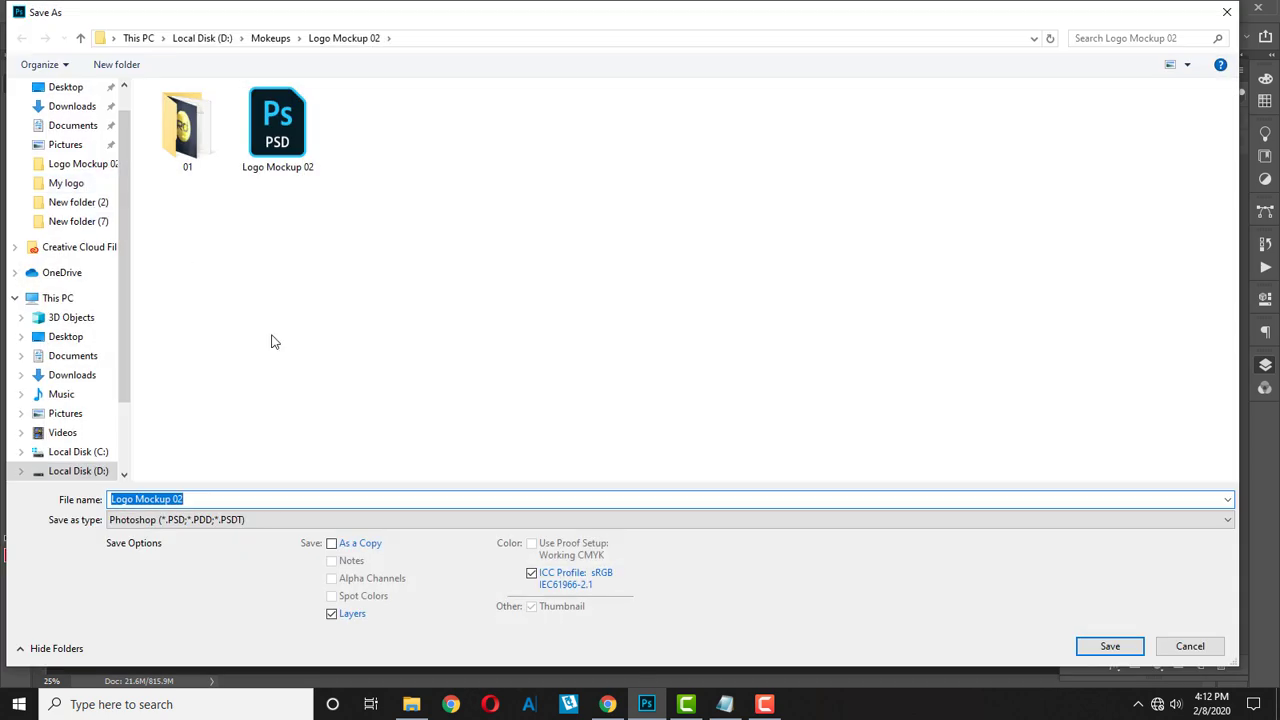
{"action": "left_click", "coordinate": [238, 519]}
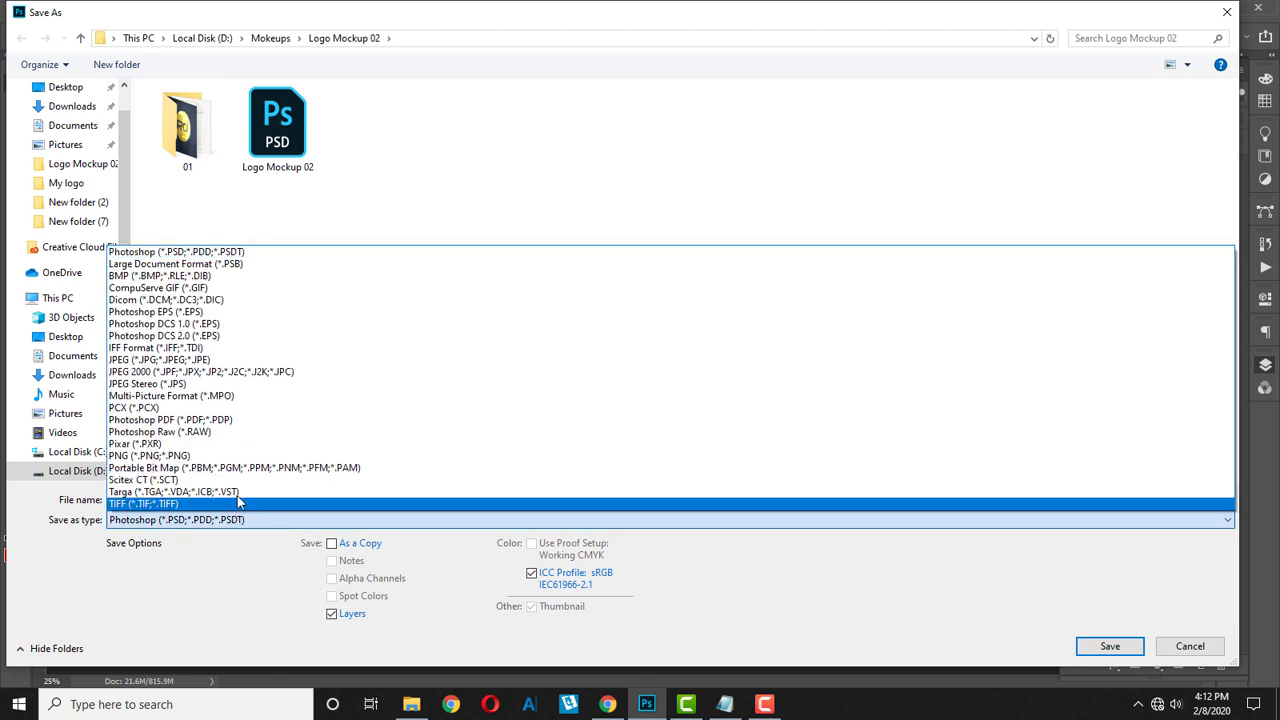
{"action": "left_click", "coordinate": [237, 369]}
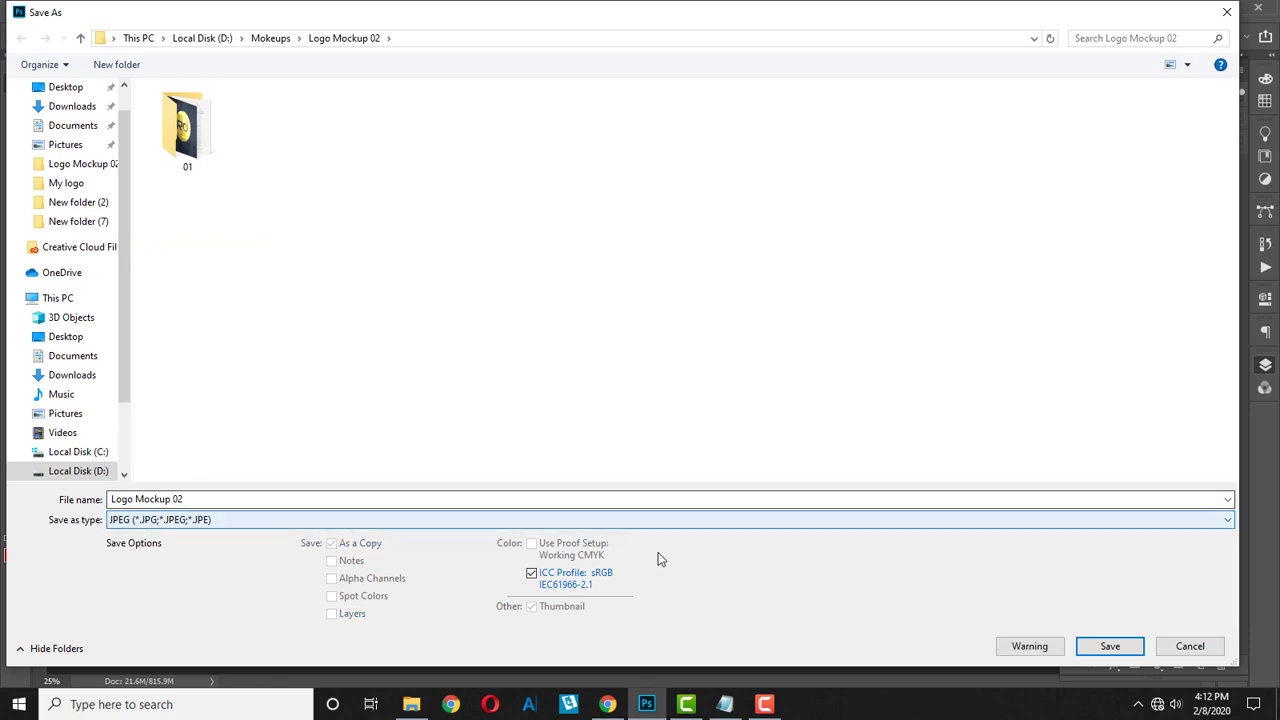
{"action": "left_click", "coordinate": [1098, 650]}
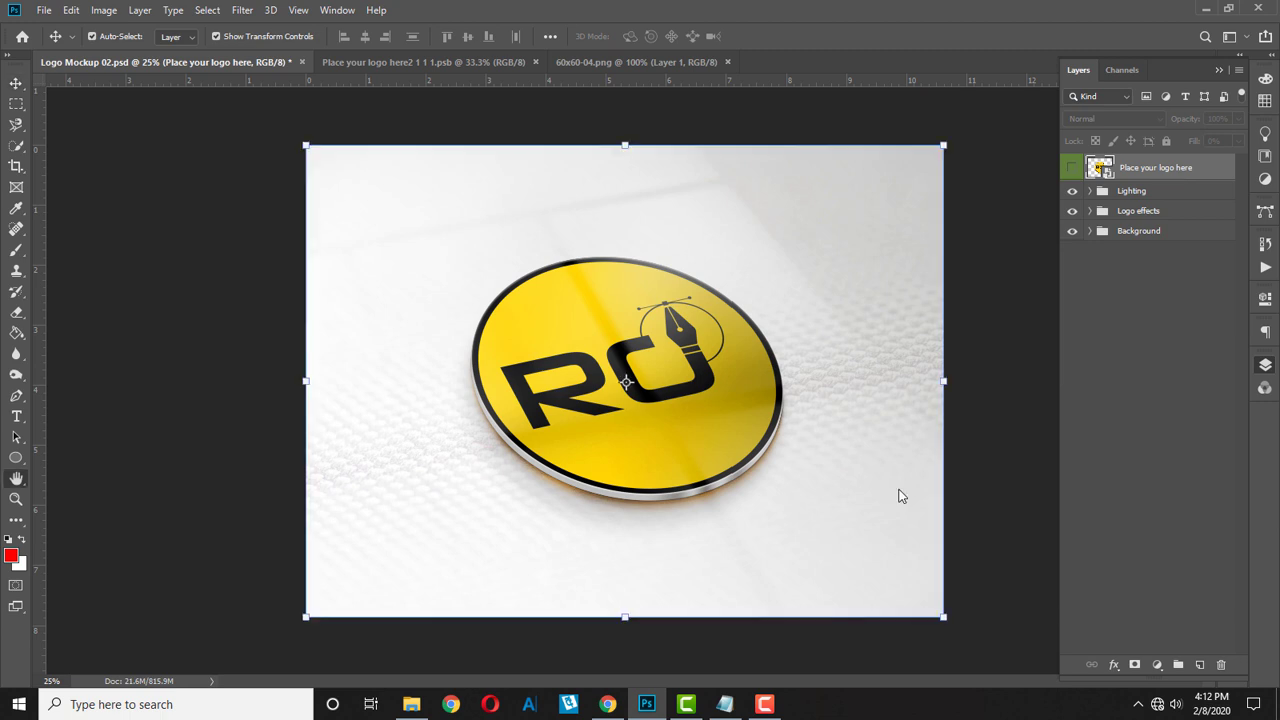
{"action": "left_click", "coordinate": [737, 163]}
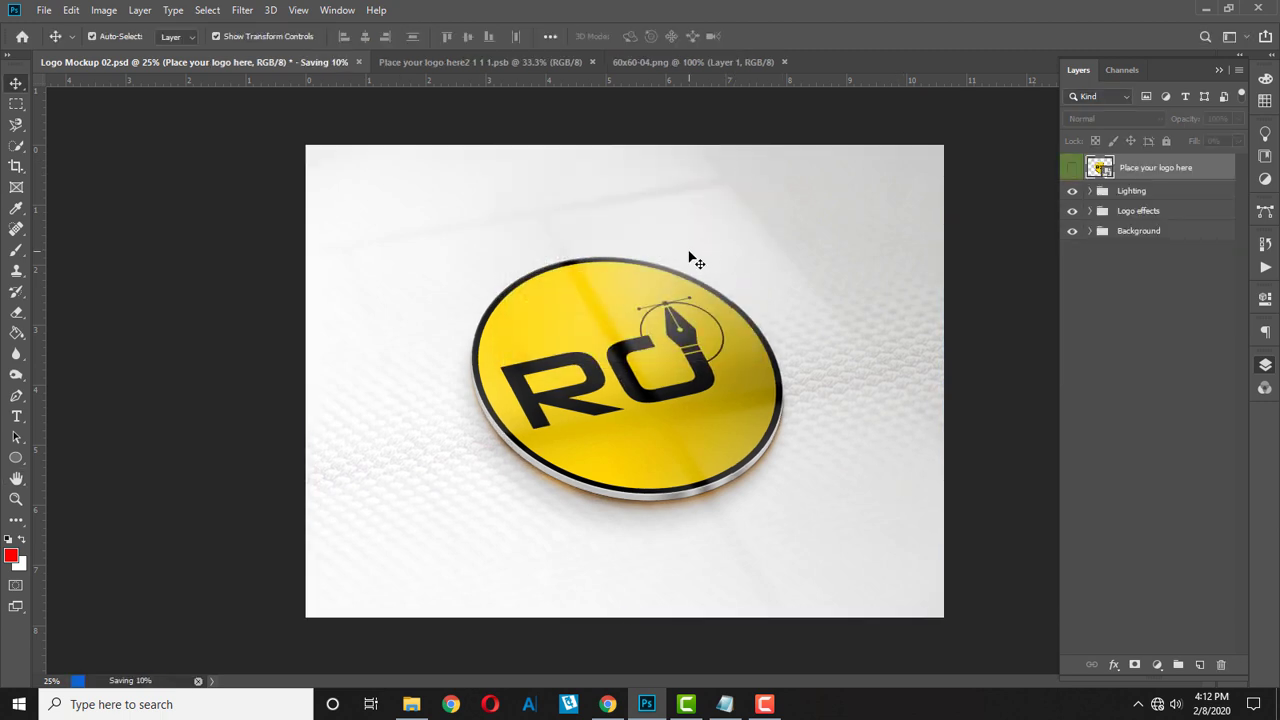
Step: Erase the yellow areas of Layer 1 in the logo smart object with the Magic Eraser and save the smart object
{"action": "double_click", "coordinate": [1102, 168]}
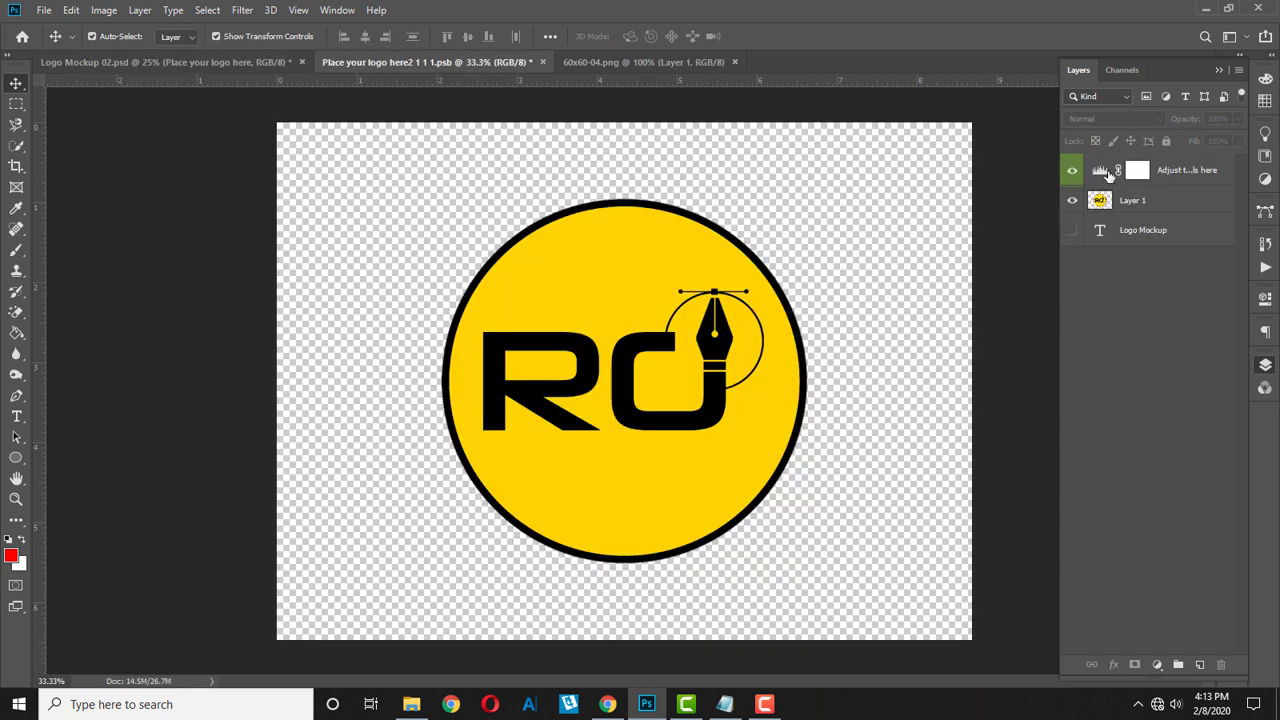
{"action": "left_click", "coordinate": [16, 311]}
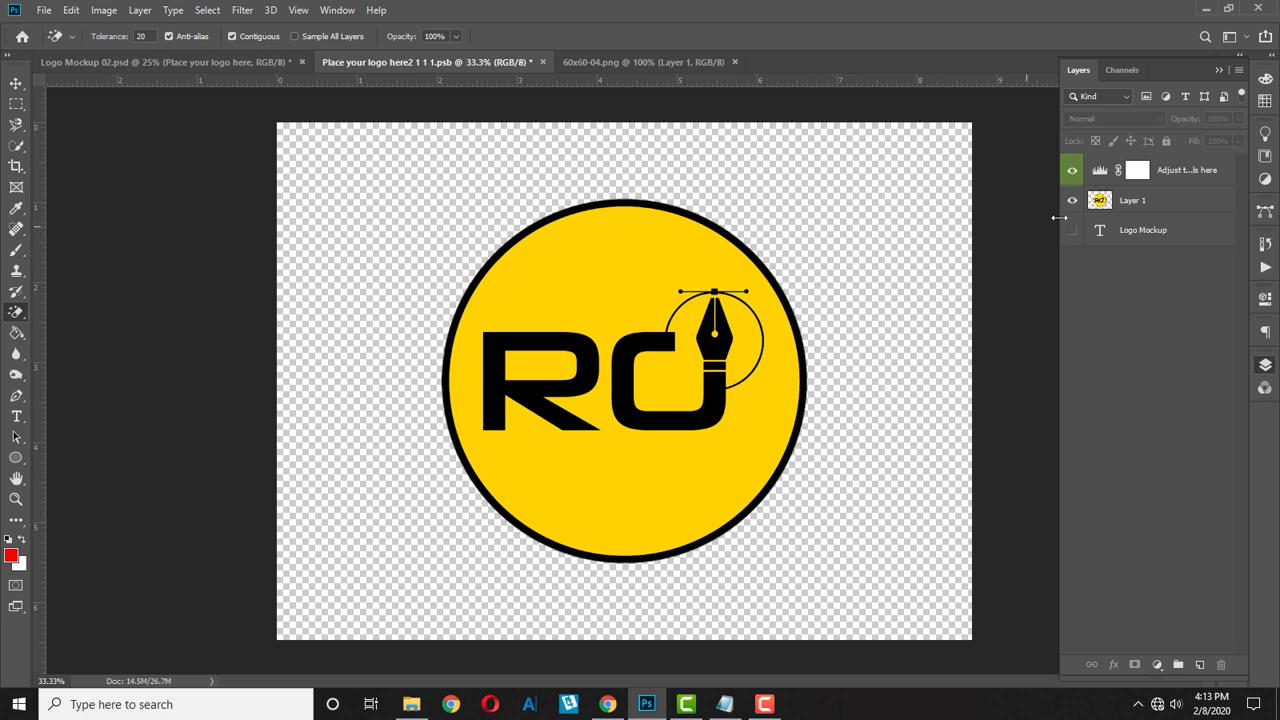
{"action": "left_click", "coordinate": [1143, 200]}
{"action": "left_click", "coordinate": [597, 250]}
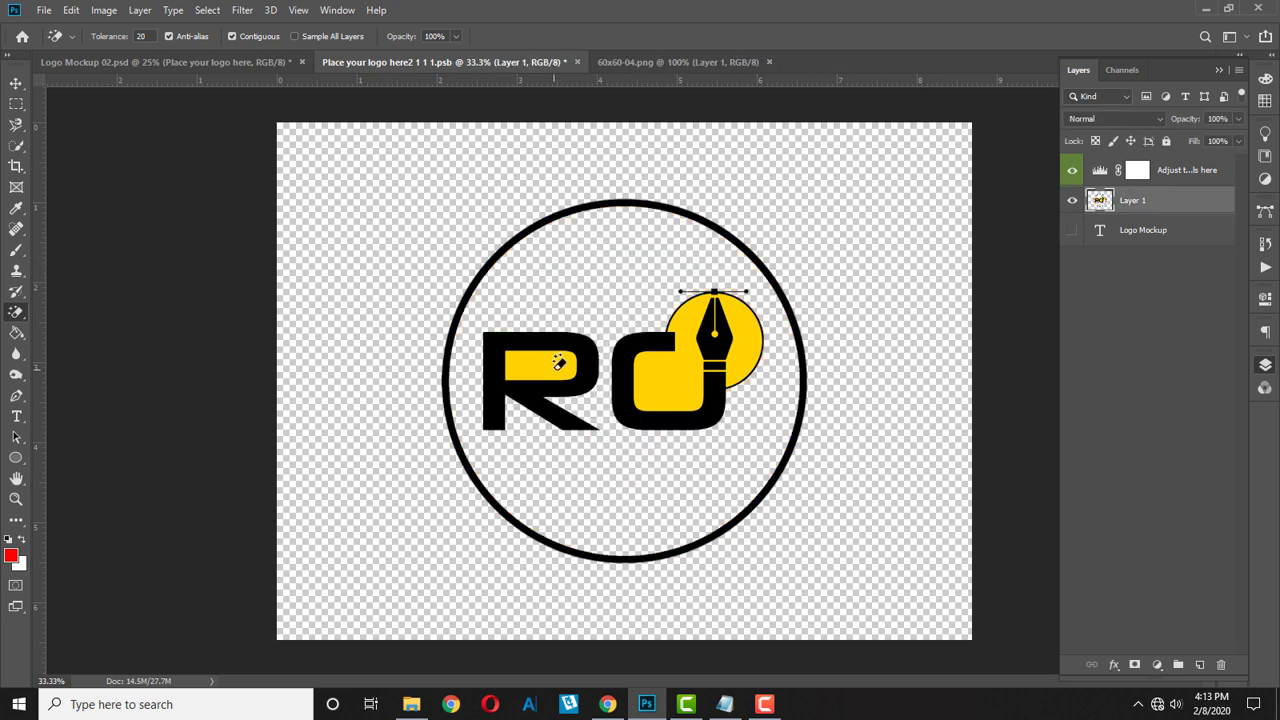
{"action": "left_click", "coordinate": [560, 364]}
{"action": "left_click", "coordinate": [680, 381]}
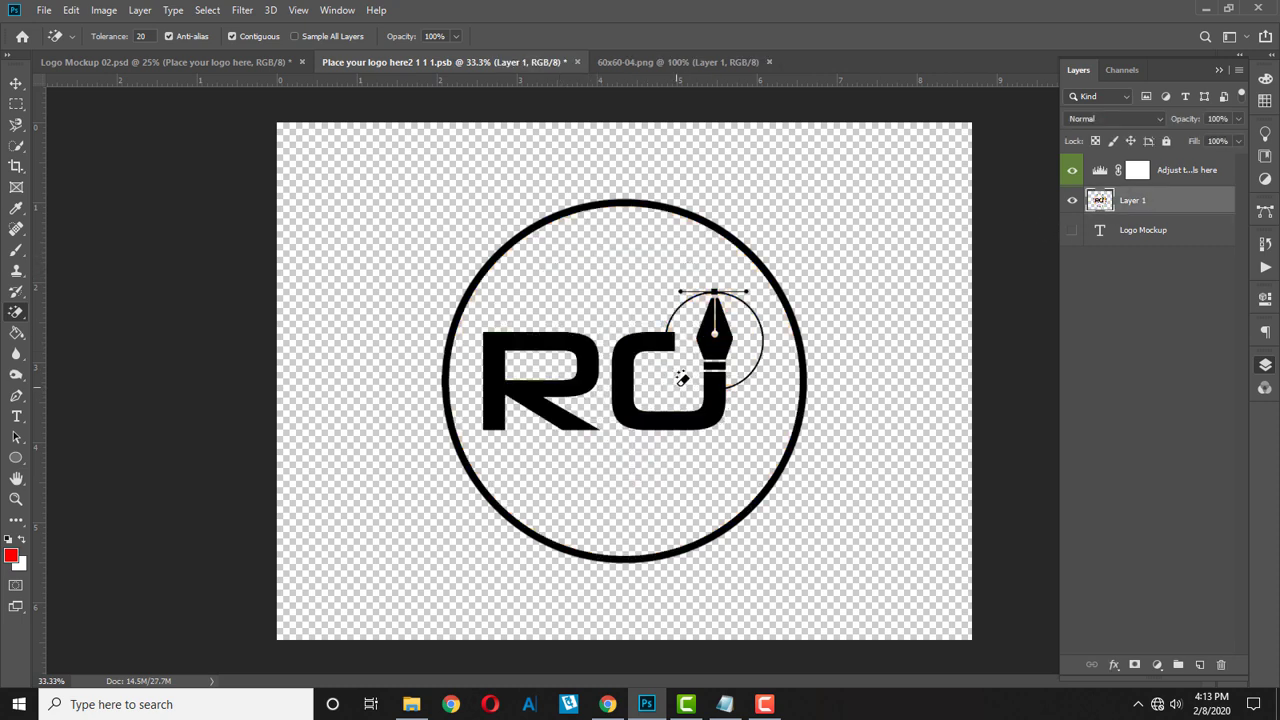
{"action": "left_click", "coordinate": [44, 11]}
{"action": "left_click", "coordinate": [77, 174]}
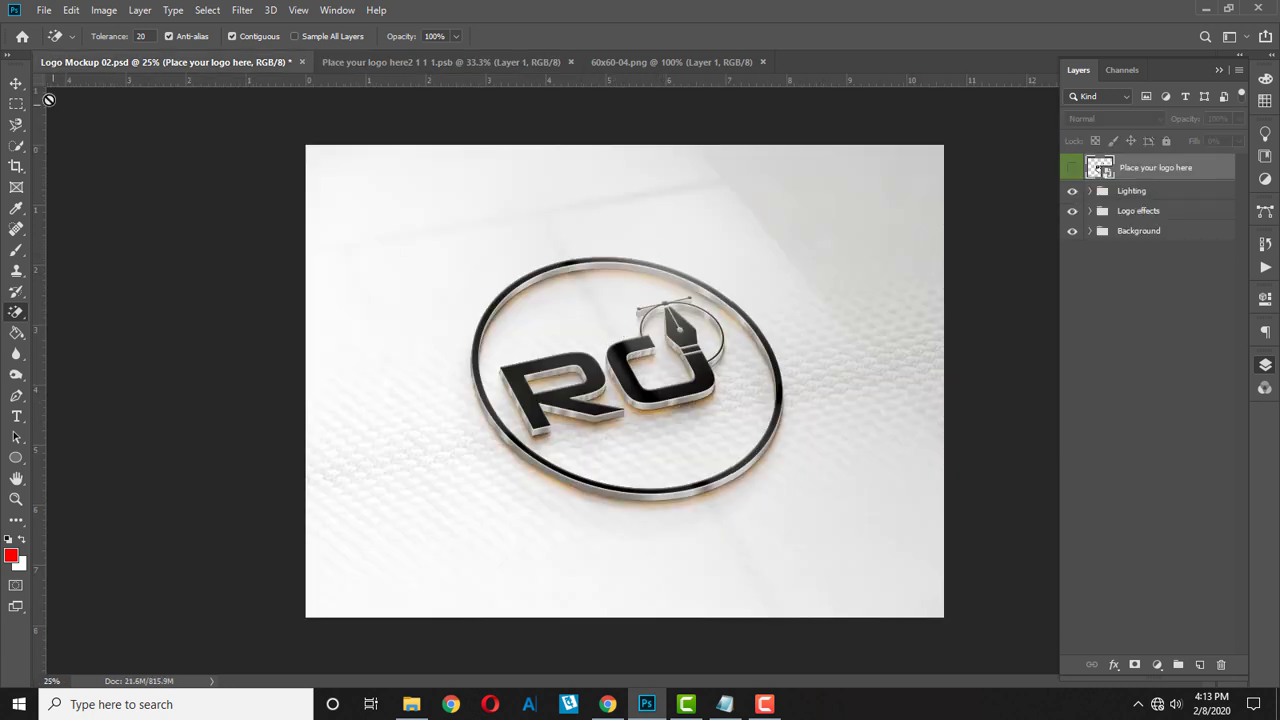
Step: Shift the Window Reflection layer of the Lighting group to the right in the mockup and hide that layer
{"action": "left_click", "coordinate": [16, 82]}
{"action": "left_click", "coordinate": [662, 231]}
{"action": "left_click_drag", "start_coordinate": [662, 231], "coordinate": [813, 238]}
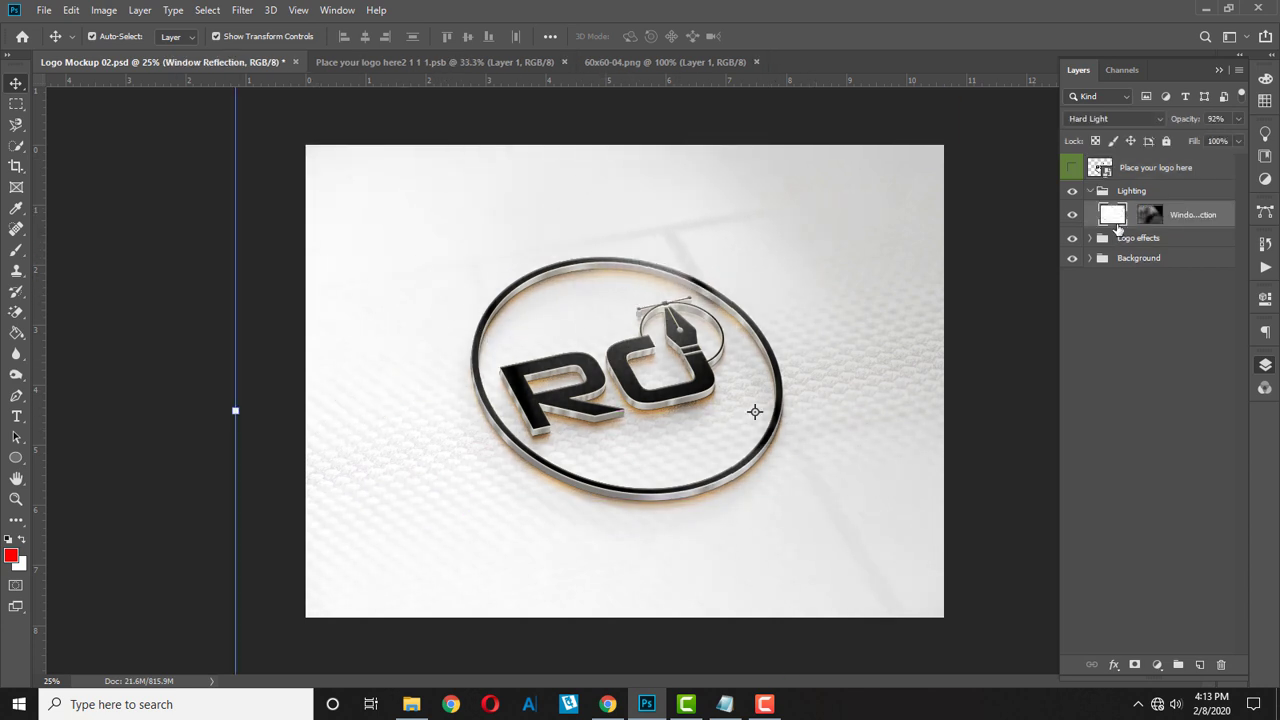
{"action": "left_click", "coordinate": [1072, 215]}
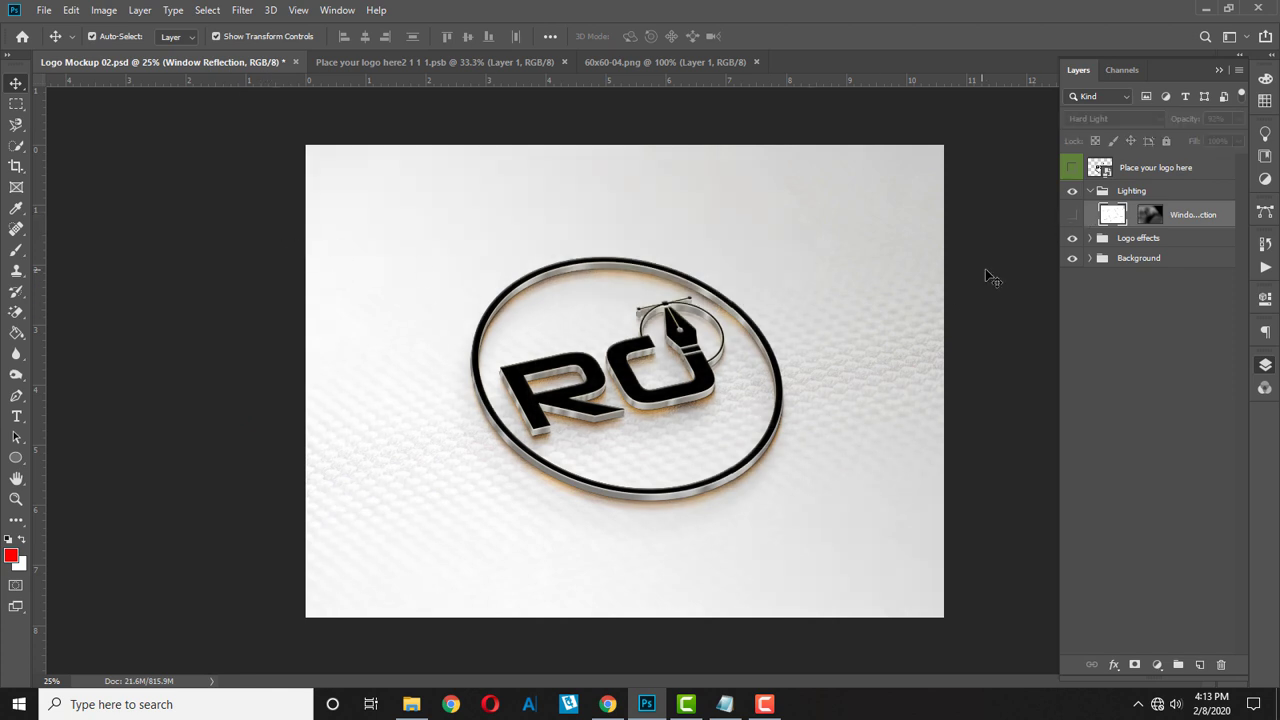
Step: Check what the Logo effects and Background groups contribute by toggling their visibility off and back on
{"action": "left_click", "coordinate": [1072, 240]}
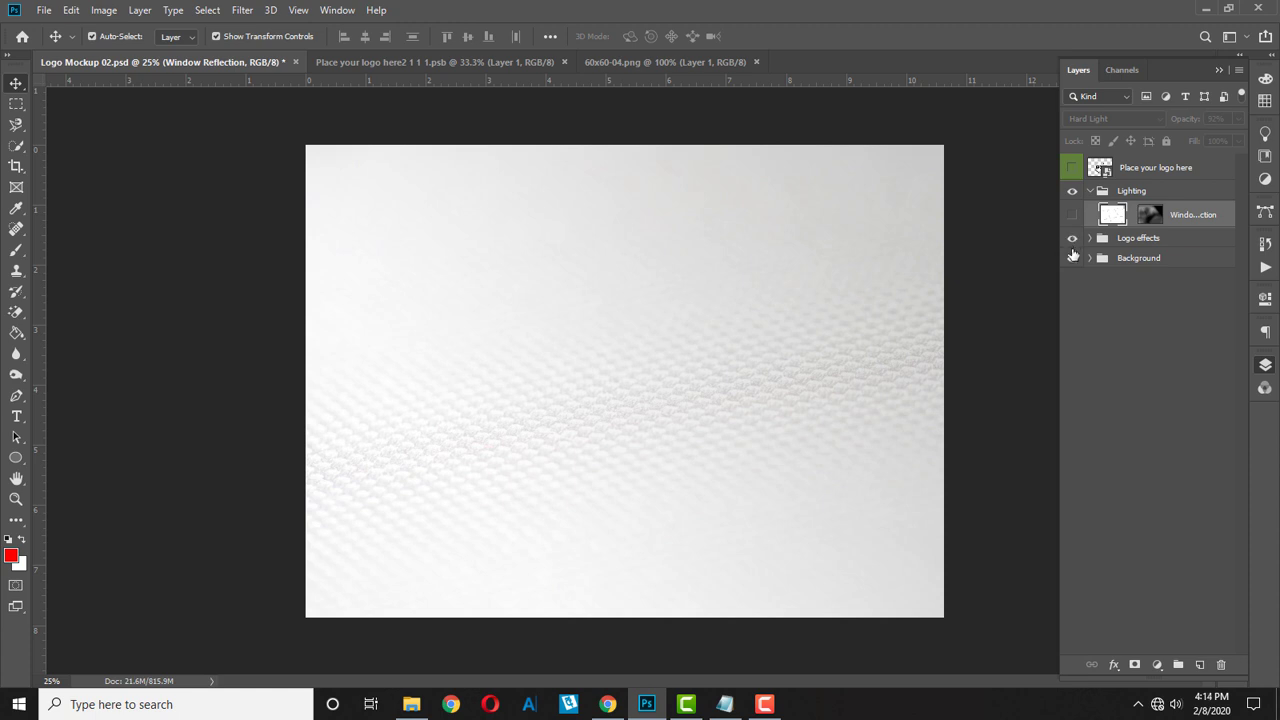
{"action": "left_click", "coordinate": [1072, 258]}
{"action": "left_click", "coordinate": [1072, 258]}
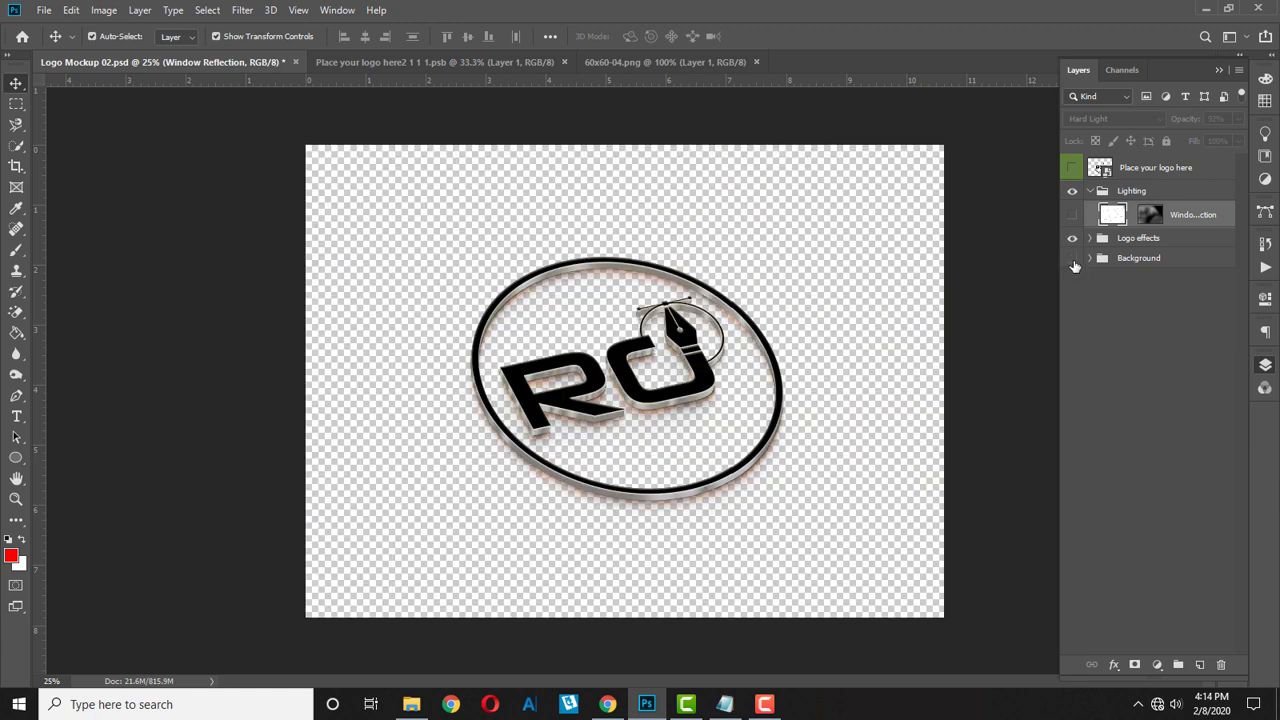
{"action": "left_click", "coordinate": [1072, 258]}
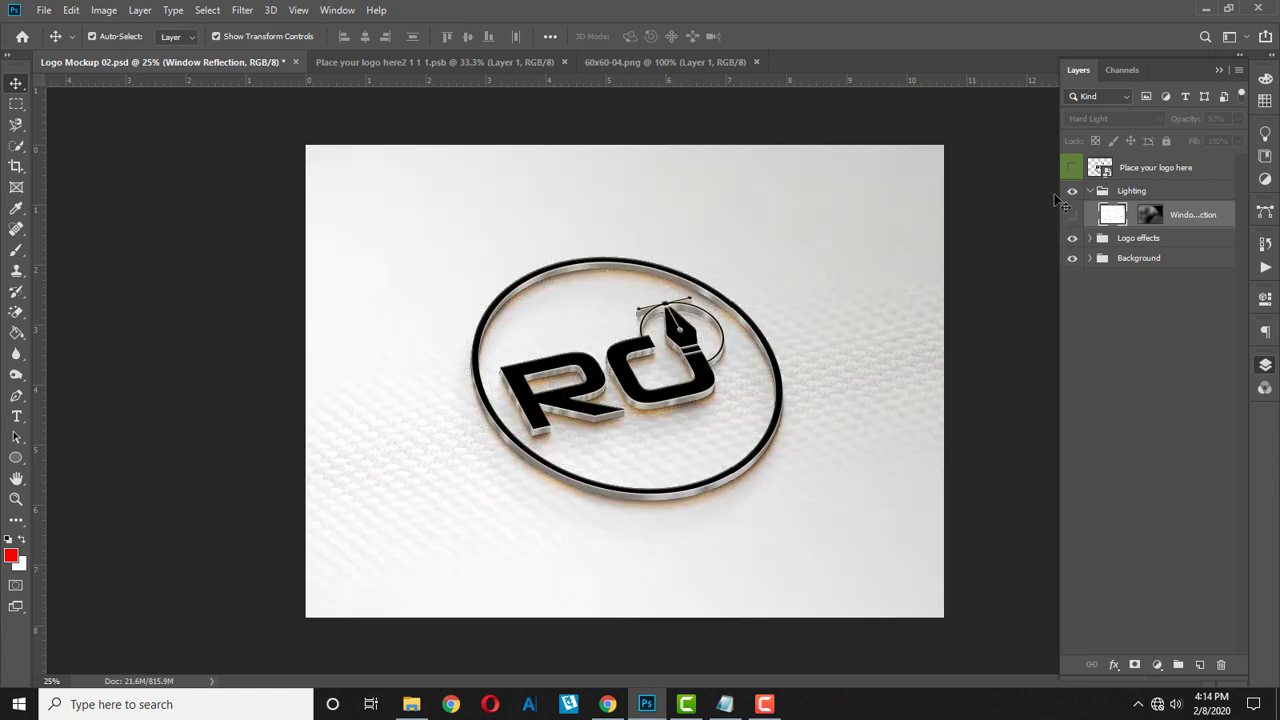
Step: Save the black-logo version of the mockup as a JPEG named Logo Mockup 02 A
{"action": "left_click", "coordinate": [44, 10]}
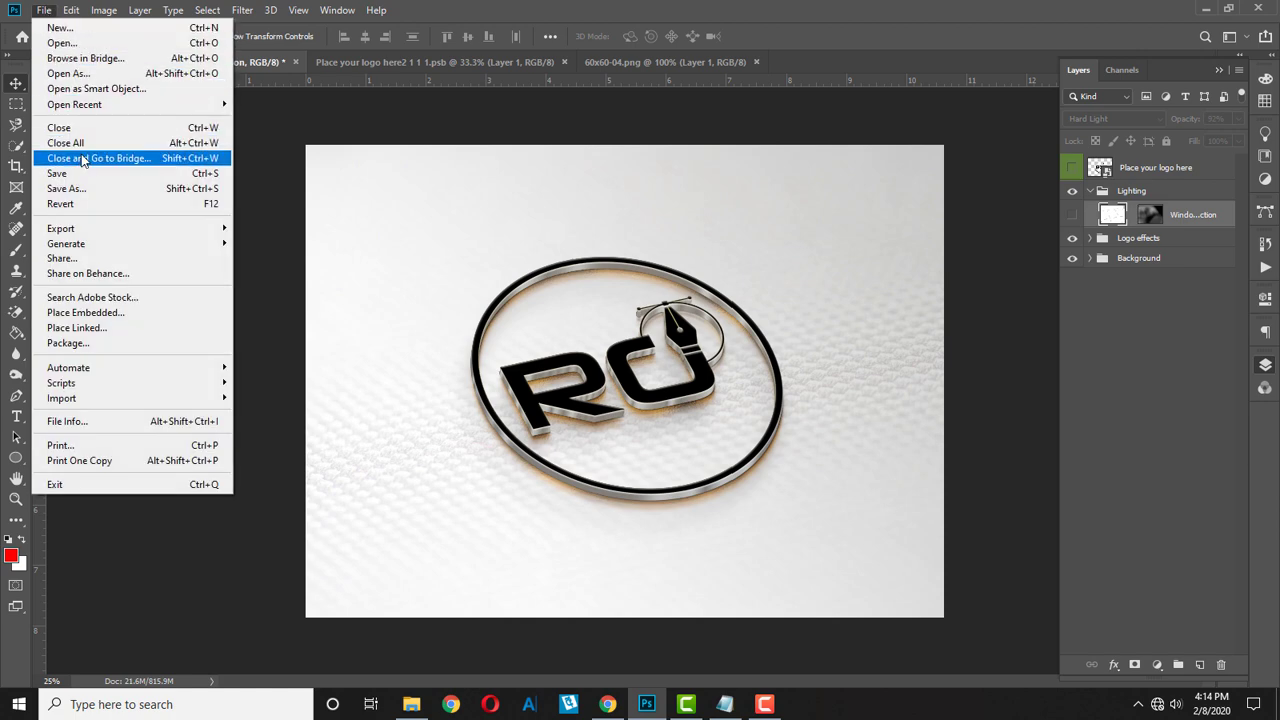
{"action": "left_click", "coordinate": [93, 189]}
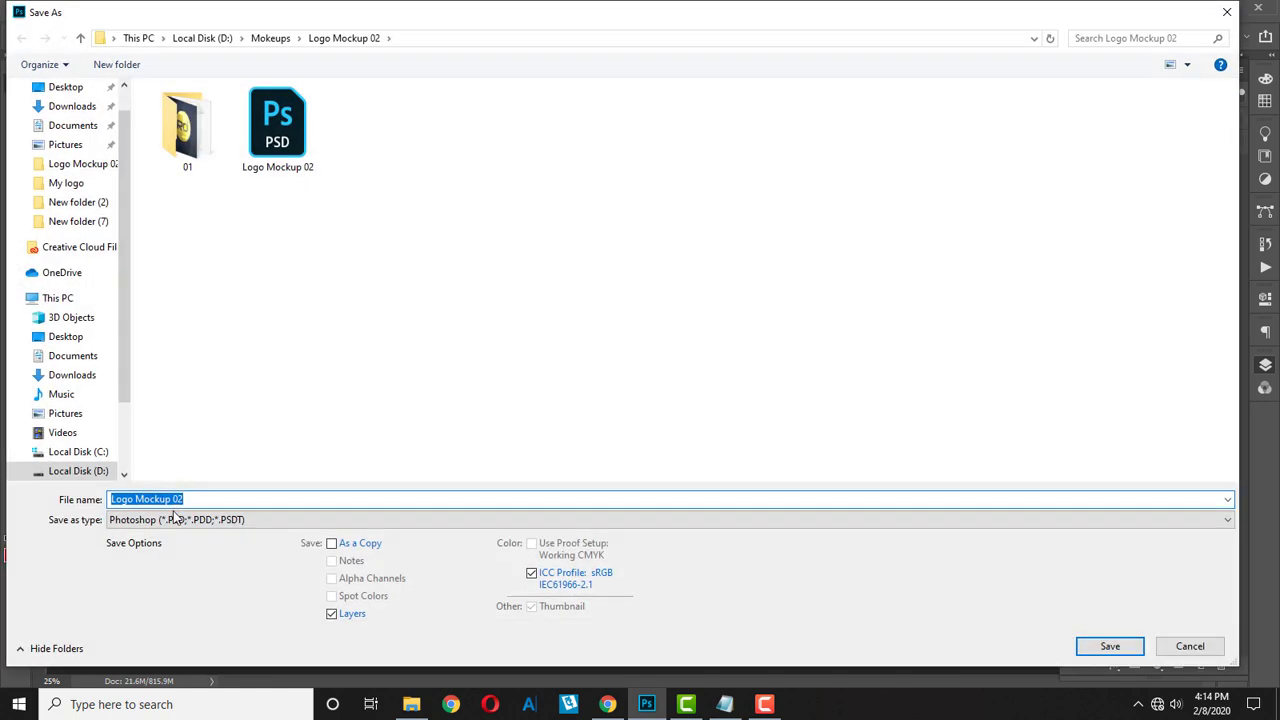
{"action": "left_click", "coordinate": [203, 498]}
{"action": "type", "text": "A"}
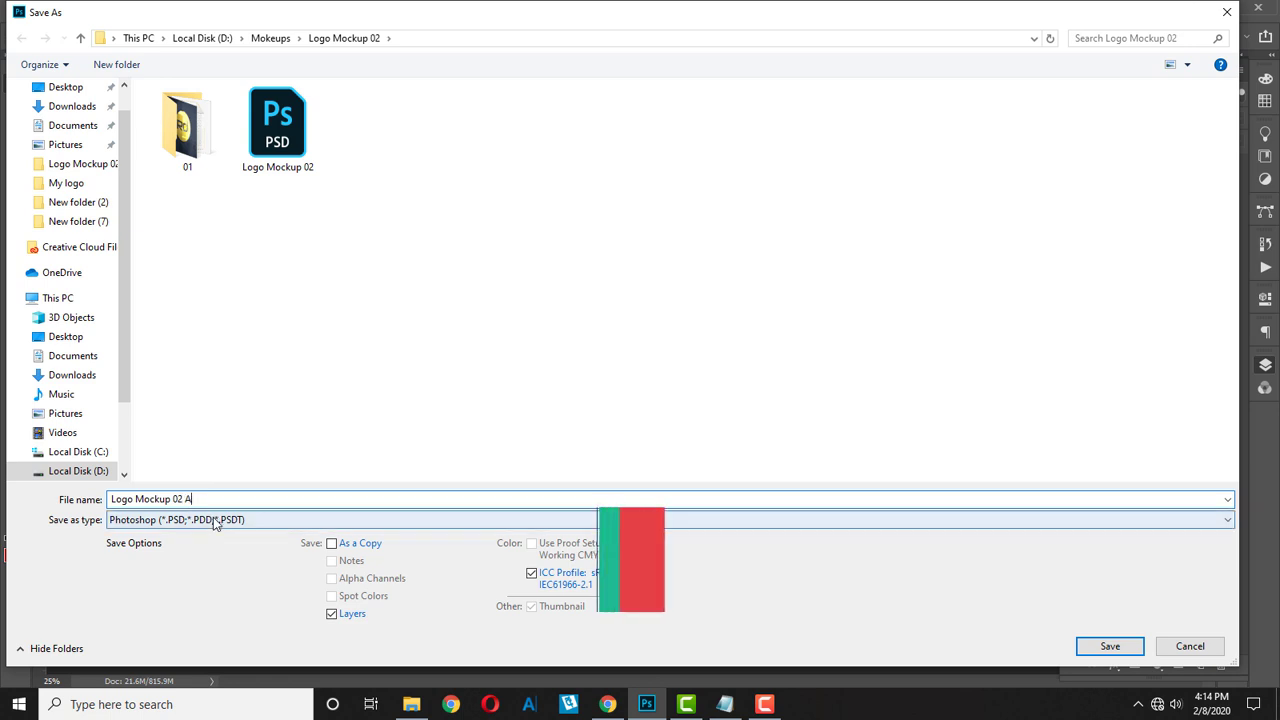
{"action": "left_click", "coordinate": [214, 522]}
{"action": "left_click", "coordinate": [237, 366]}
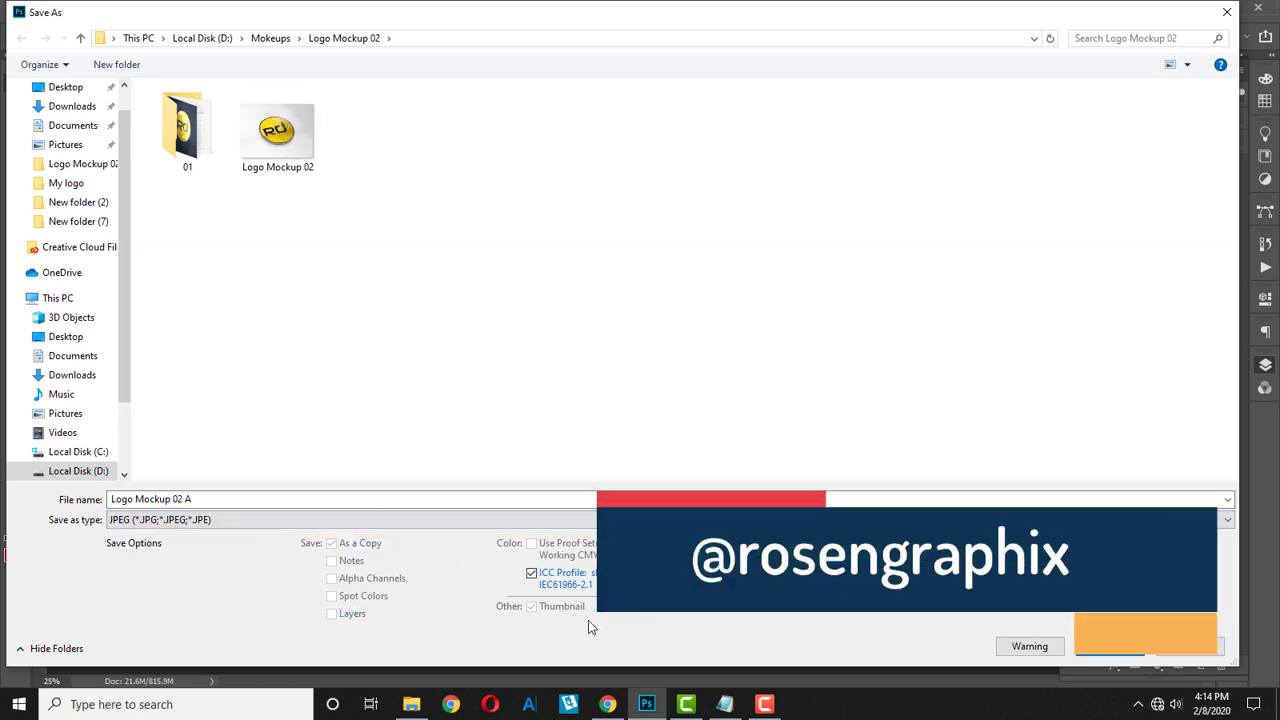
{"action": "left_click", "coordinate": [1110, 646]}
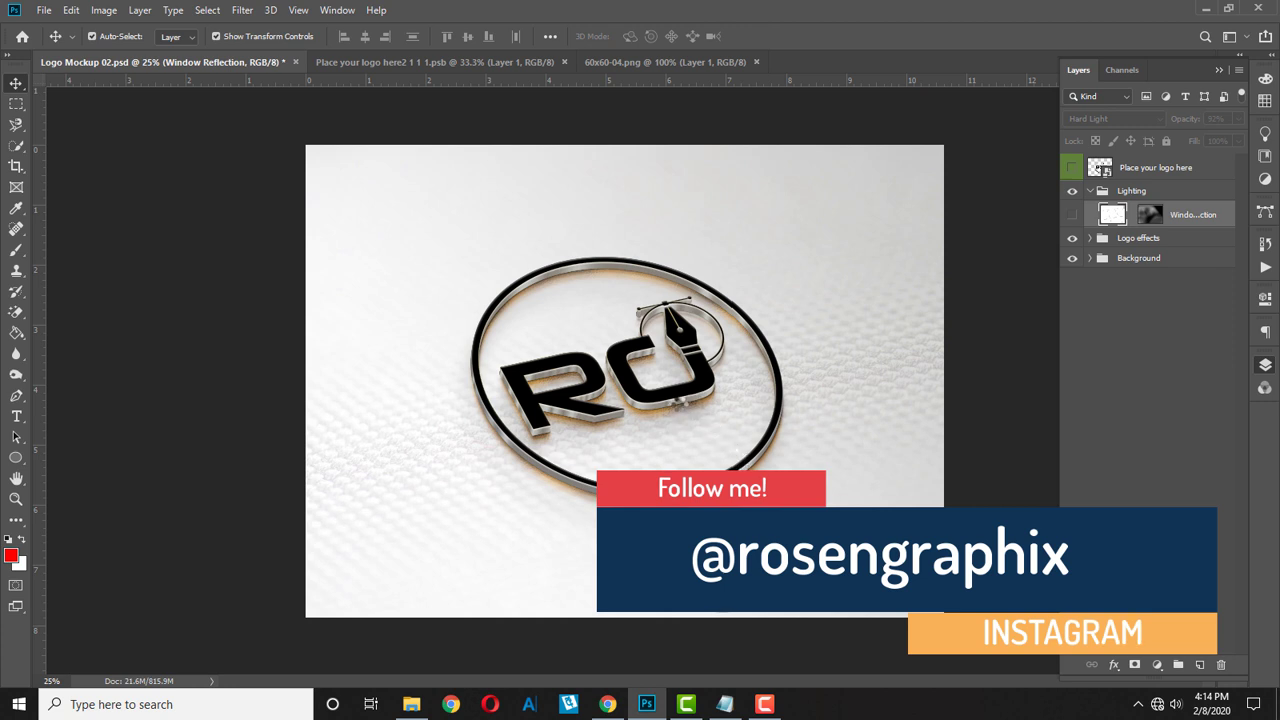
{"action": "left_click", "coordinate": [718, 165]}
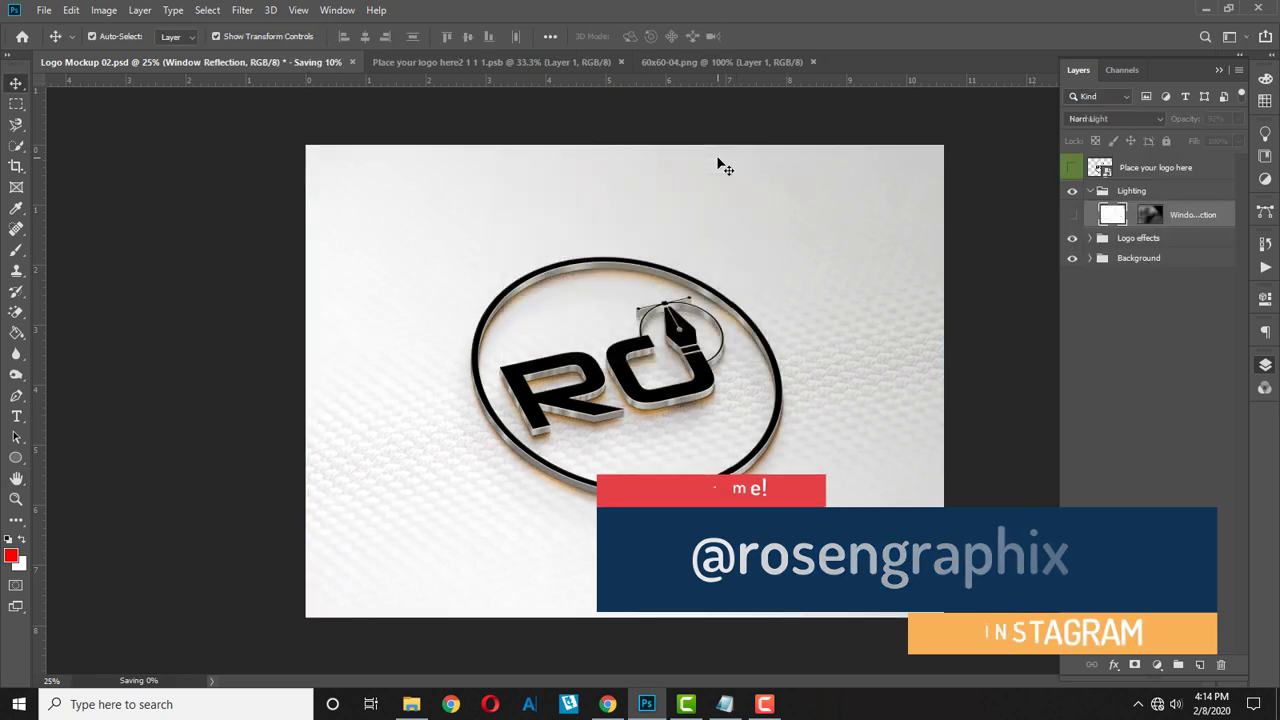
Step: Apply a red linear Gradient Overlay at a -44° angle to Layer 1 in the logo smart object and save the smart object
{"action": "double_click", "coordinate": [1101, 169]}
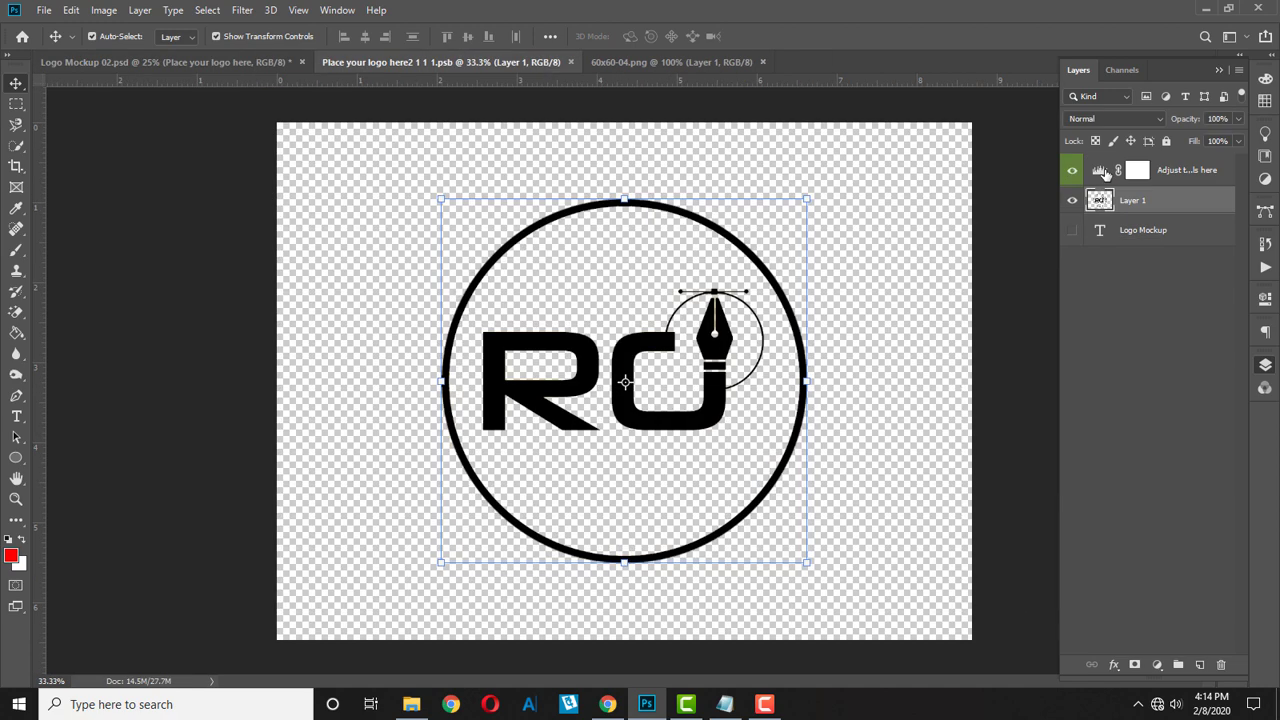
{"action": "left_click", "coordinate": [1112, 666]}
{"action": "left_click", "coordinate": [1134, 612]}
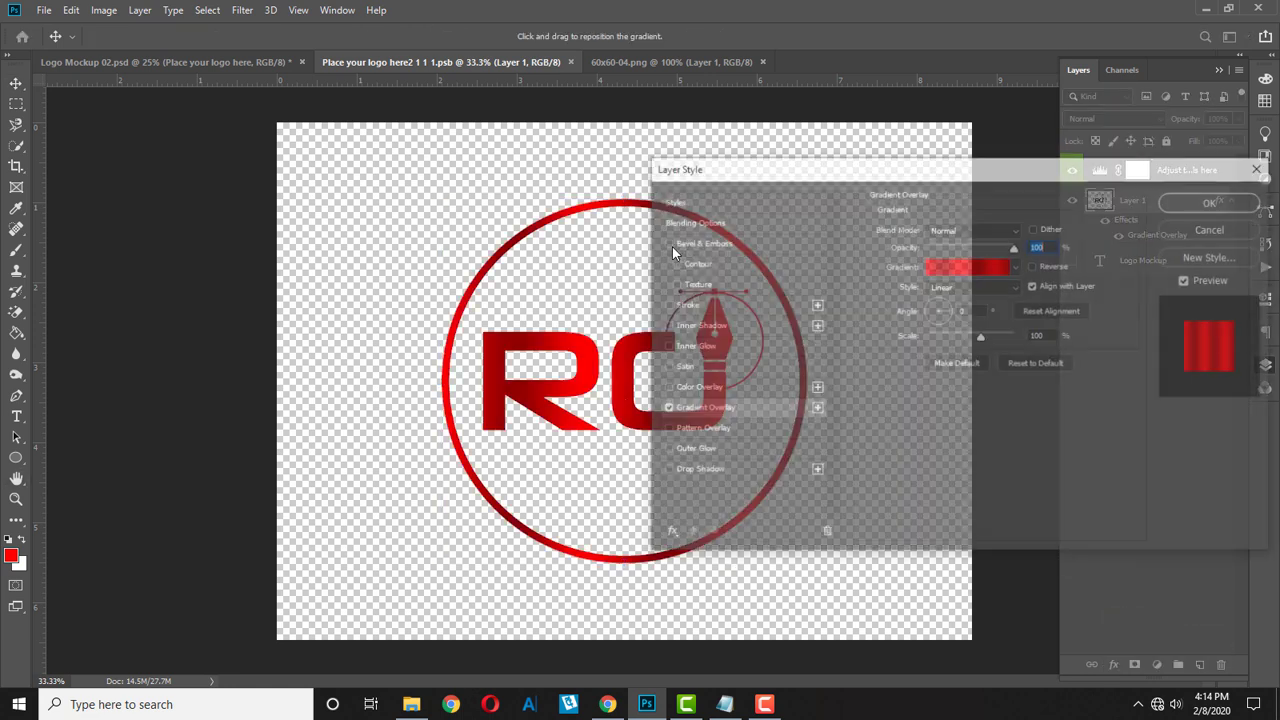
{"action": "left_click_drag", "start_coordinate": [858, 170], "coordinate": [61, 131]}
{"action": "left_click", "coordinate": [150, 285]}
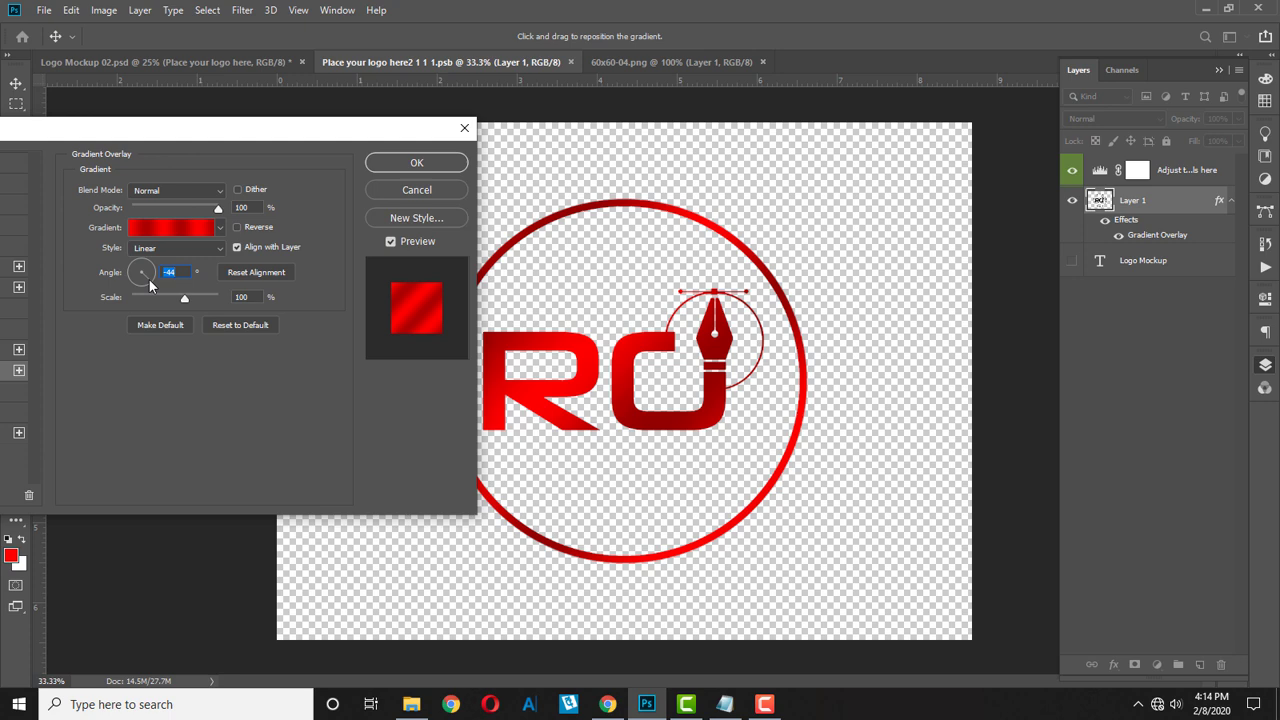
{"action": "left_click", "coordinate": [414, 163]}
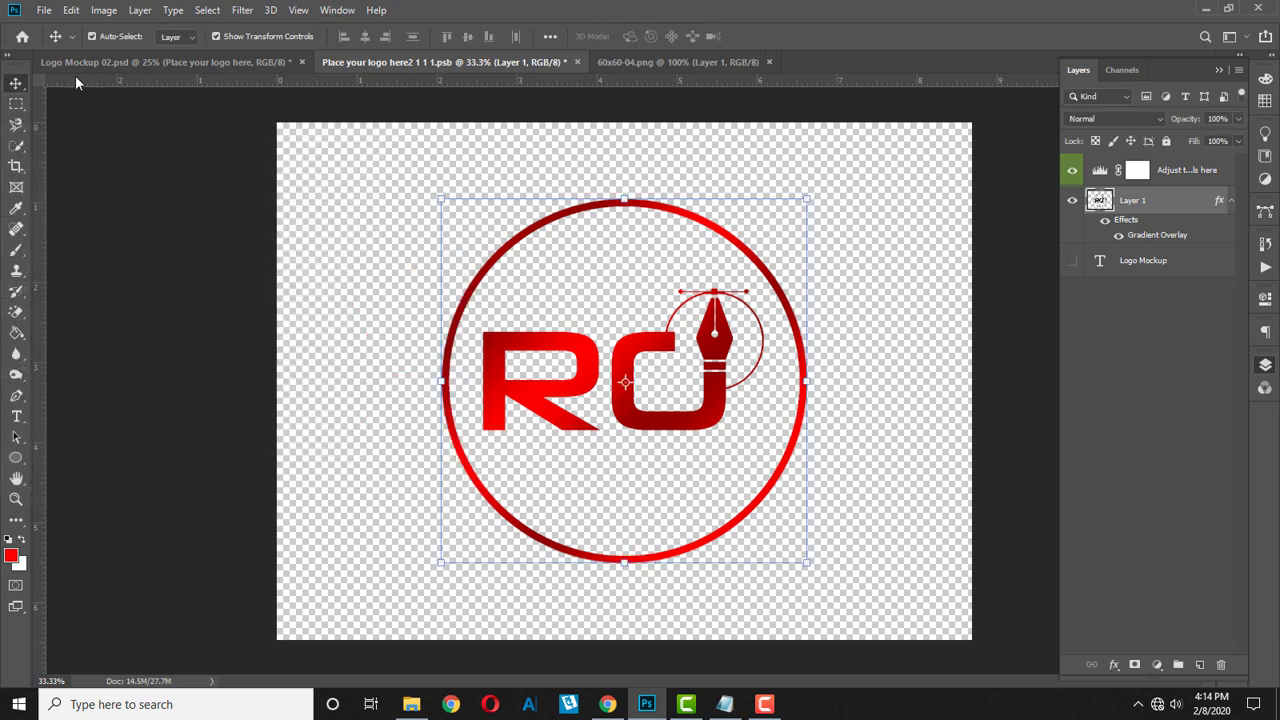
{"action": "left_click", "coordinate": [44, 11]}
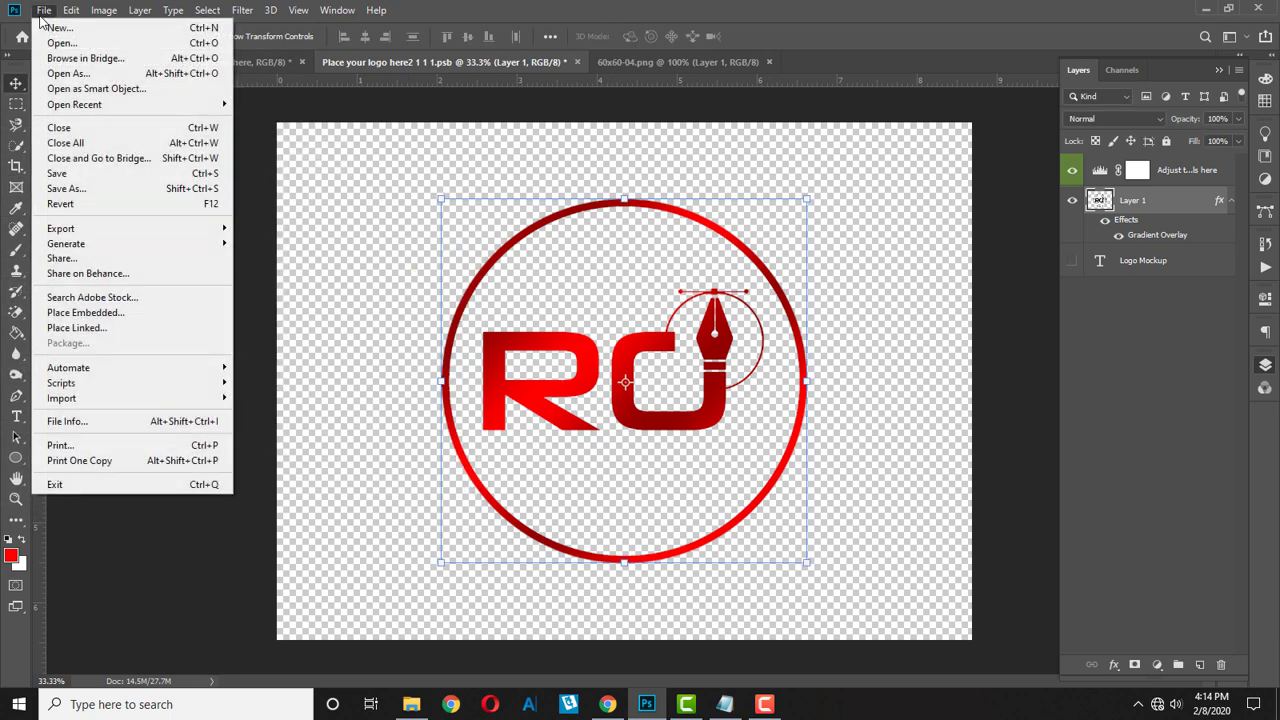
{"action": "left_click", "coordinate": [57, 173]}
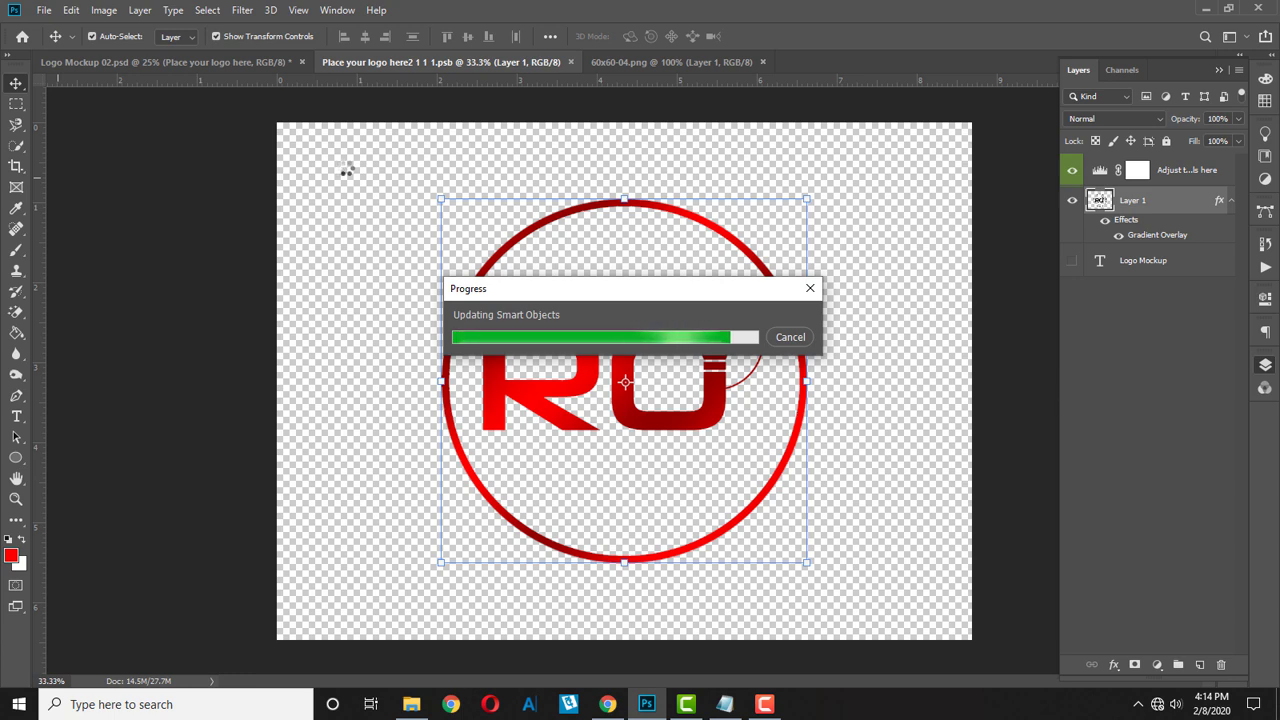
Step: Return to the Logo Mockup 02 document and compare the red logo with the Window Reflection layer shown and hidden
{"action": "left_click", "coordinate": [203, 65]}
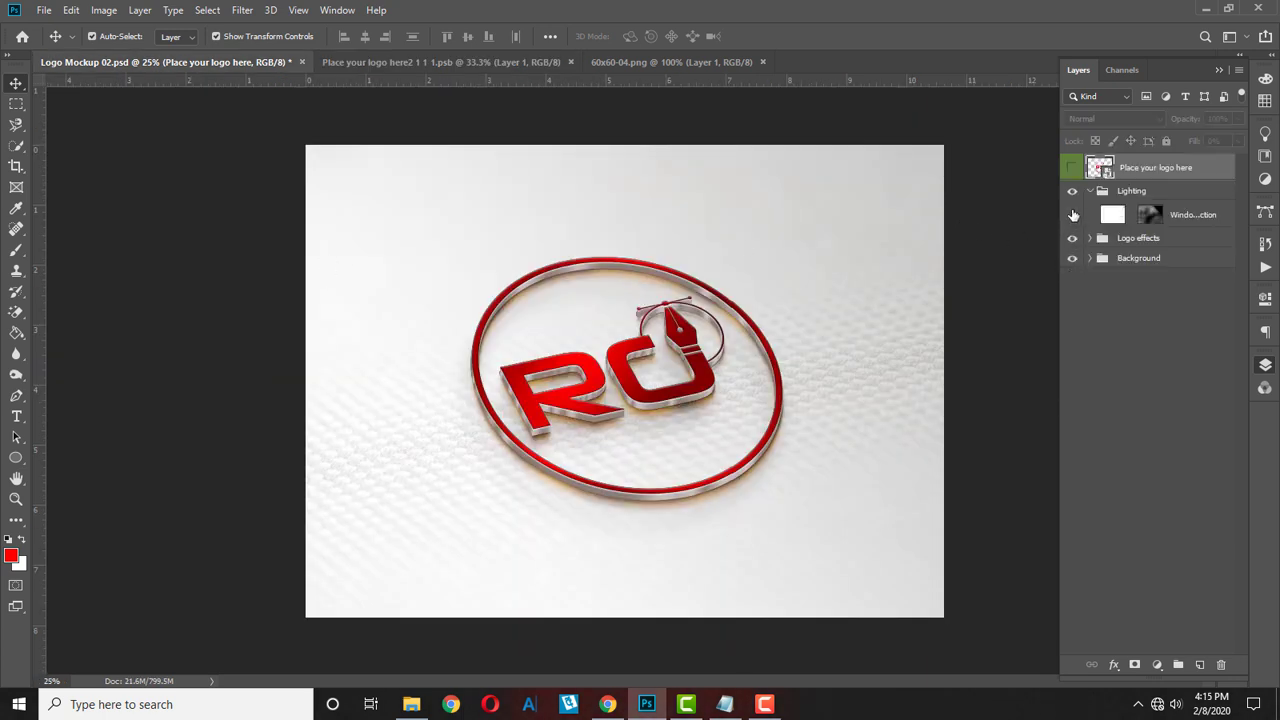
{"action": "left_click", "coordinate": [1073, 215]}
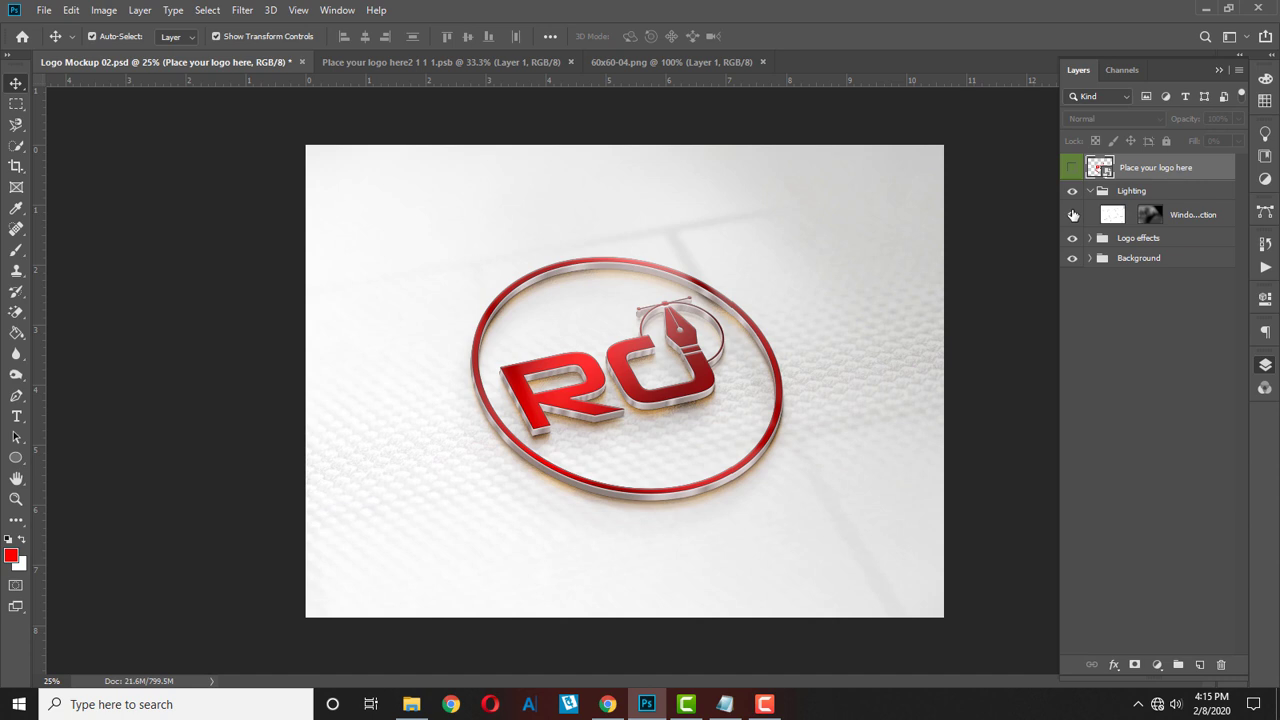
{"action": "left_click", "coordinate": [1073, 215]}
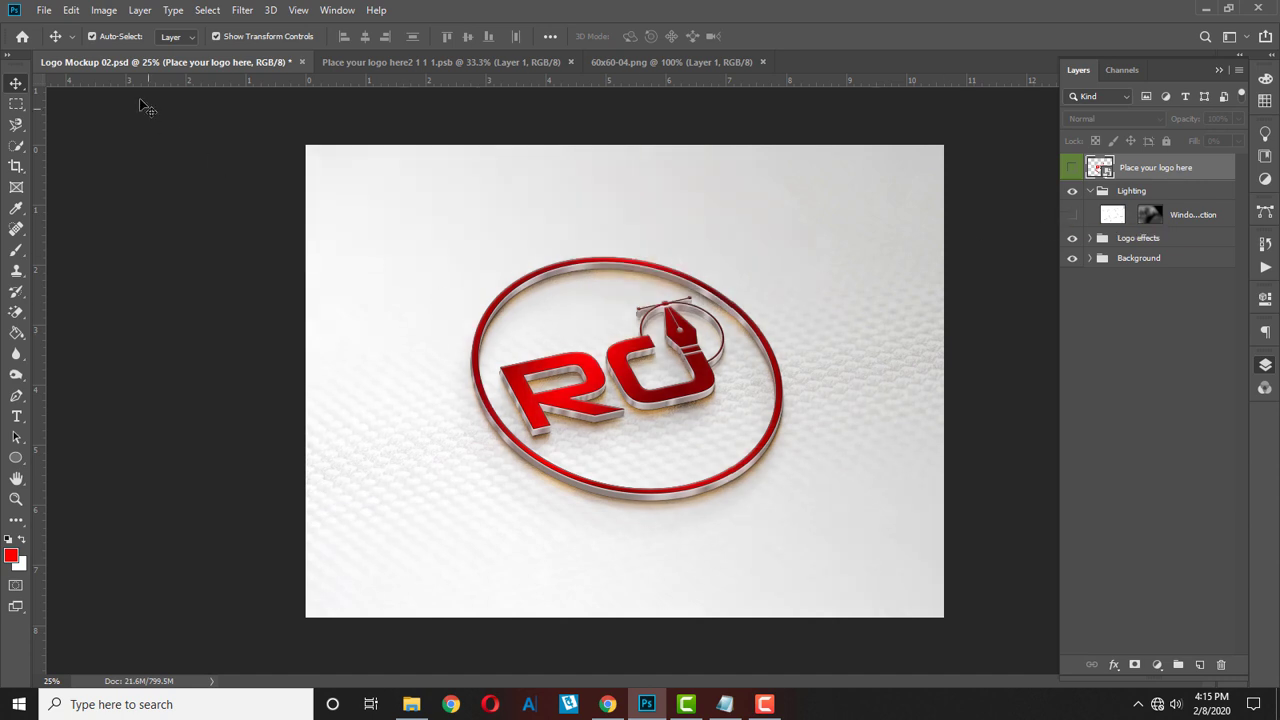
Step: Save the red-logo version of the mockup as a JPEG named Logo Mockup 02 B
{"action": "left_click", "coordinate": [43, 10]}
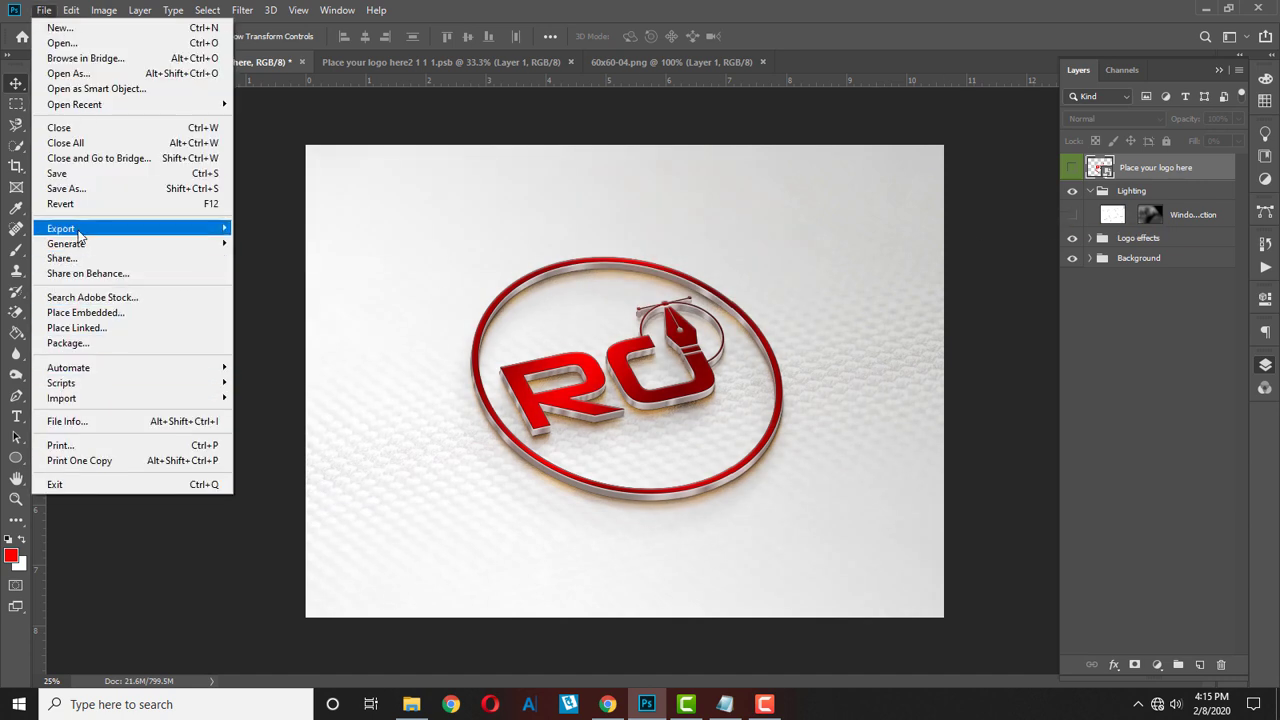
{"action": "left_click", "coordinate": [78, 192]}
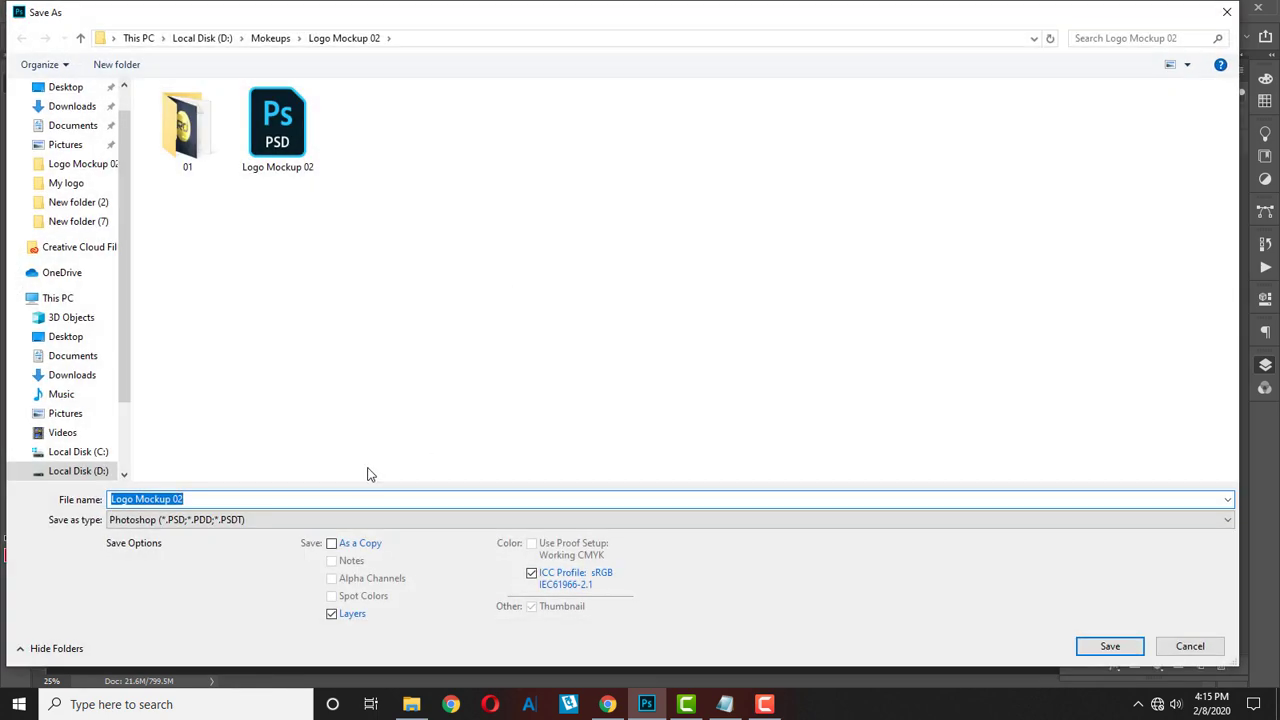
{"action": "left_click", "coordinate": [232, 519]}
{"action": "left_click", "coordinate": [243, 366]}
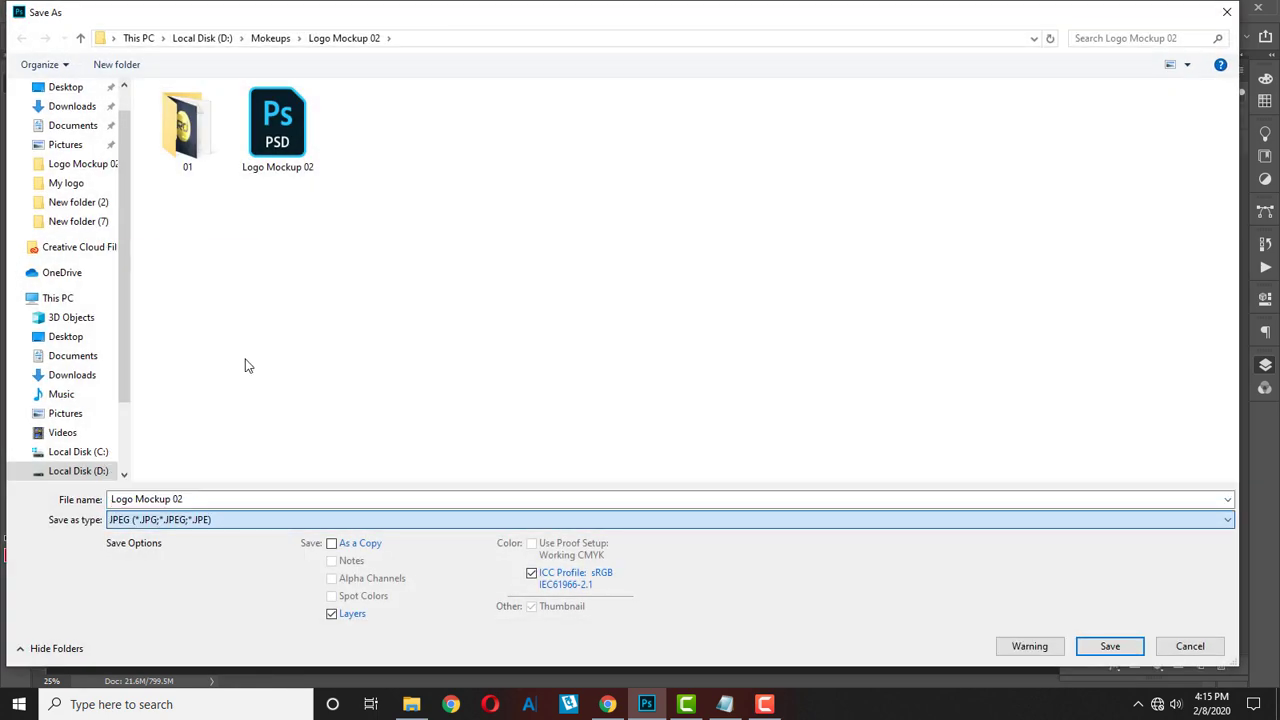
{"action": "left_click", "coordinate": [211, 499]}
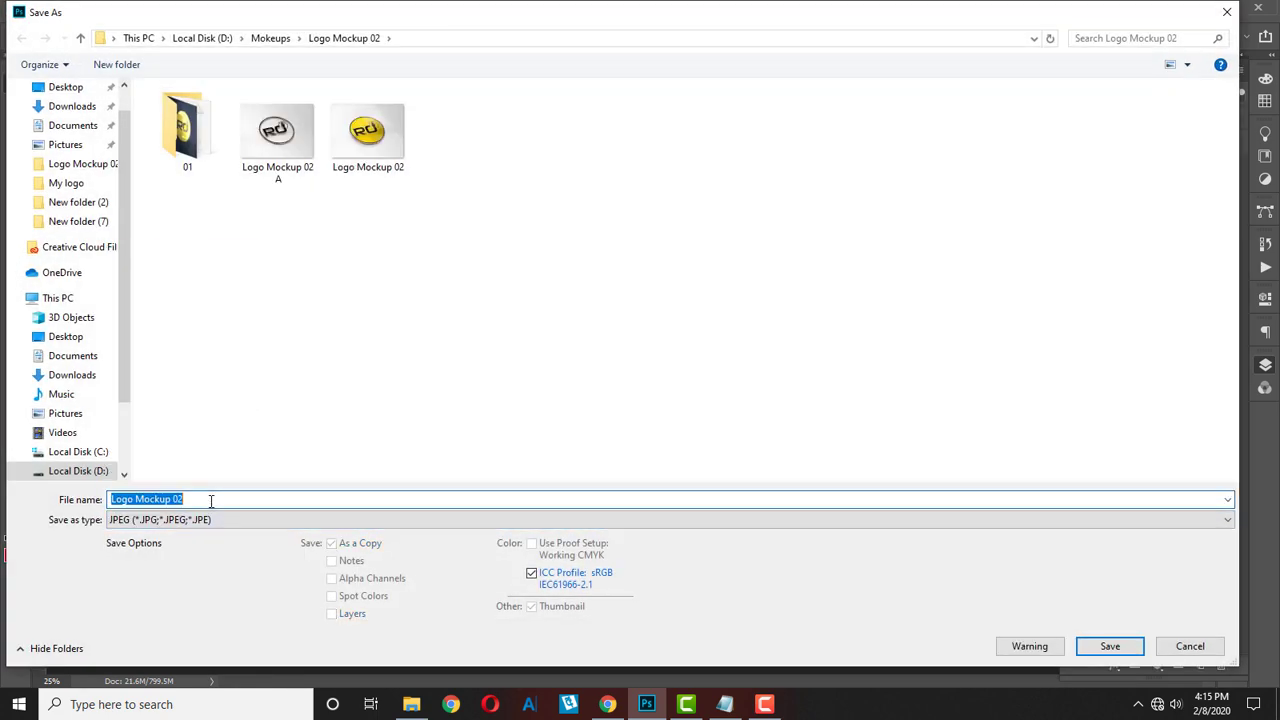
{"action": "double_click", "coordinate": [211, 499]}
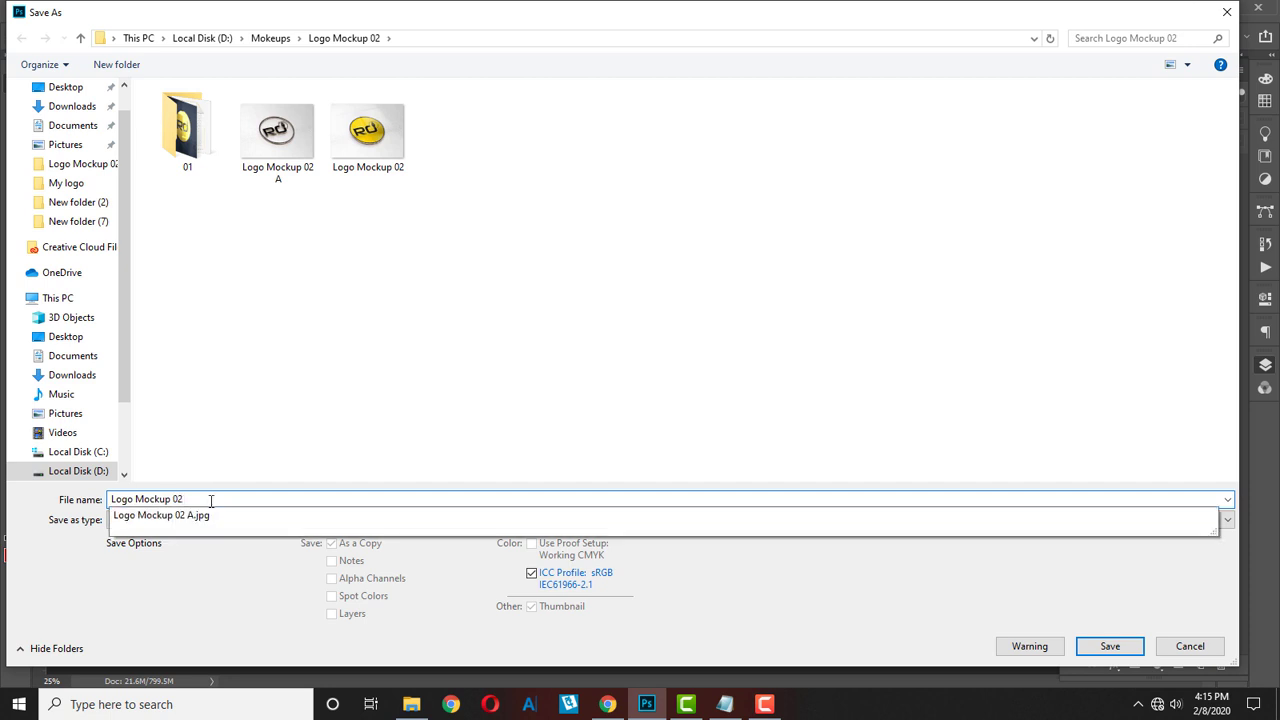
{"action": "type", "text": "B"}
{"action": "left_click", "coordinate": [1108, 647]}
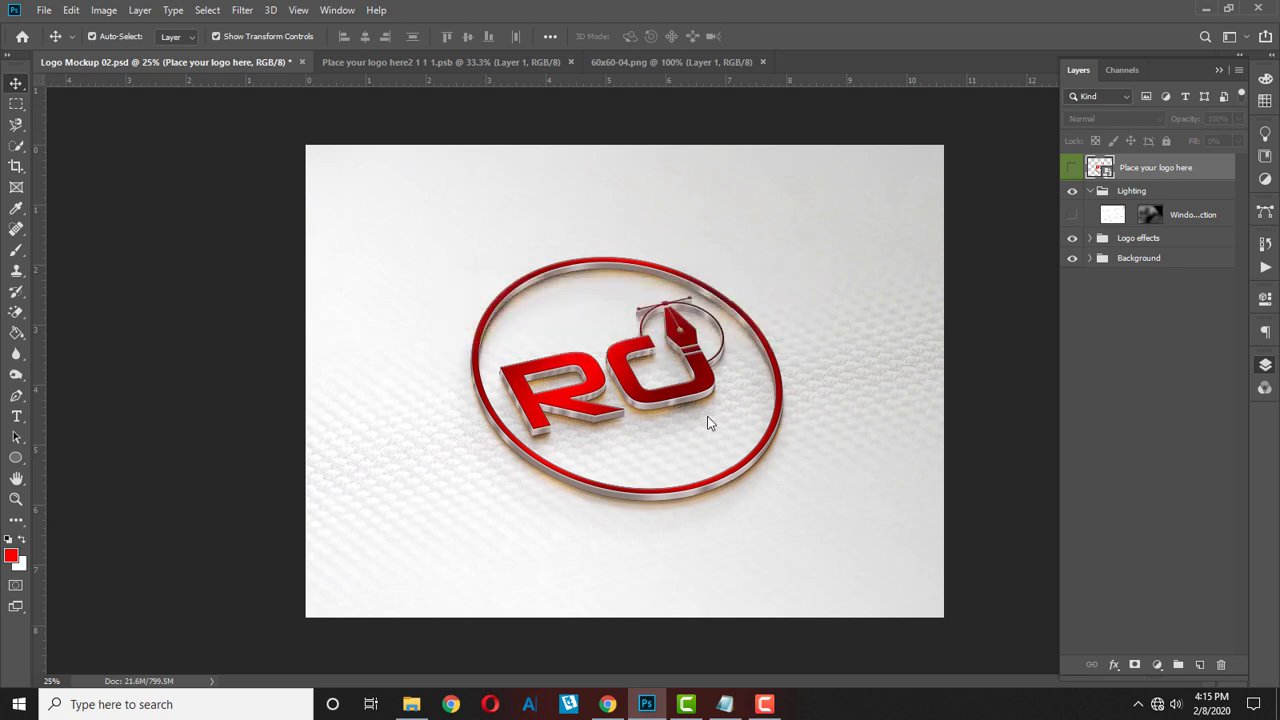
{"action": "left_click", "coordinate": [731, 166]}
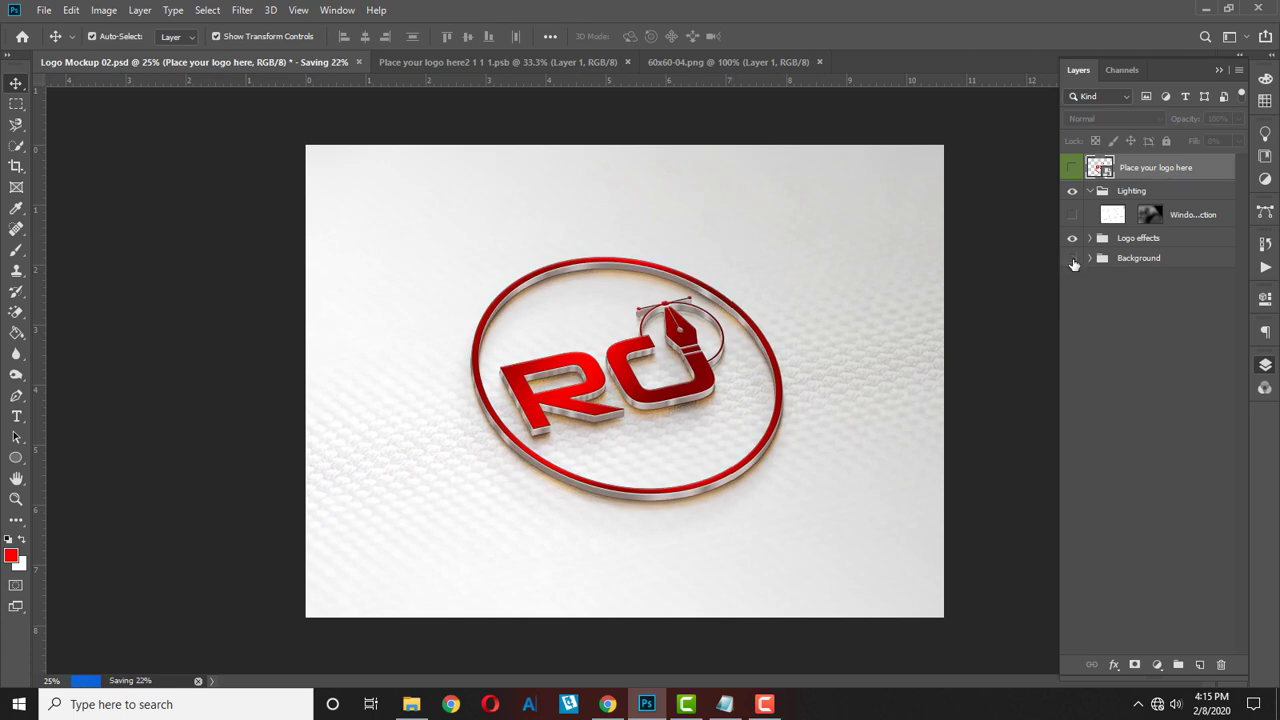
Step: Hide the mockup's Background group and open the image Abstract-Design-Blue-Wave-Background from the Background folder
{"action": "left_click", "coordinate": [1073, 260]}
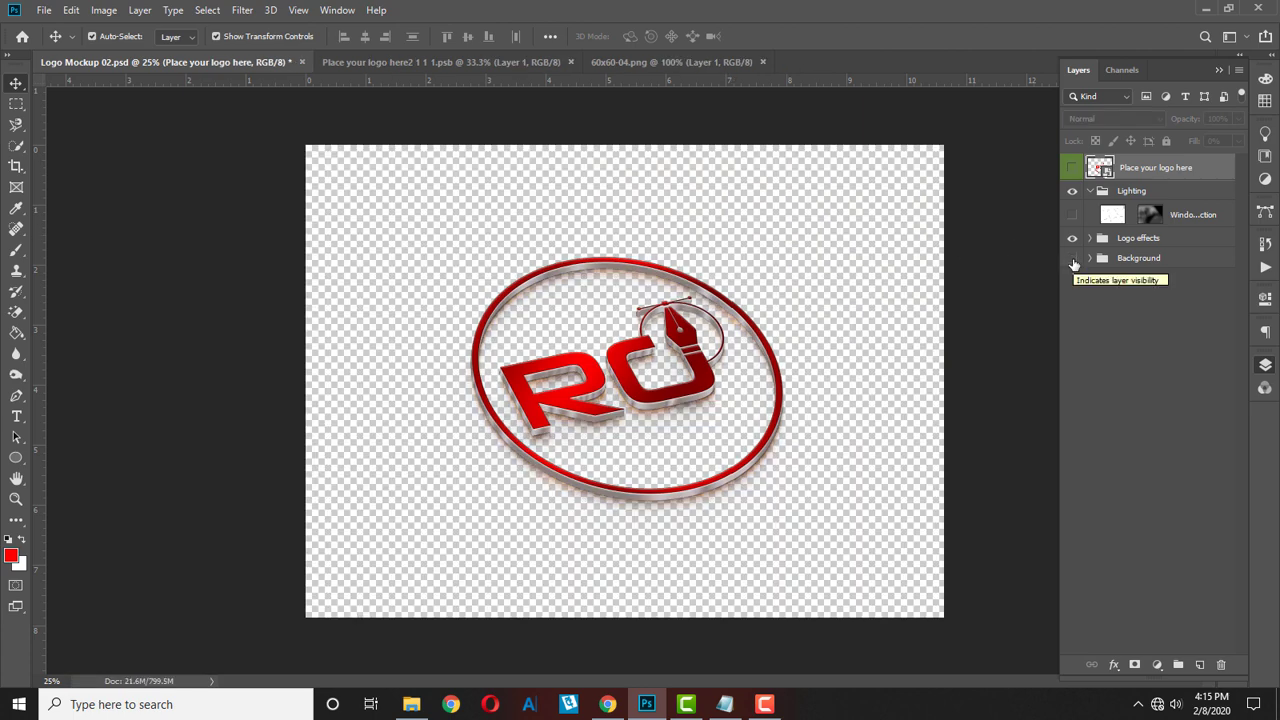
{"action": "left_click", "coordinate": [45, 11]}
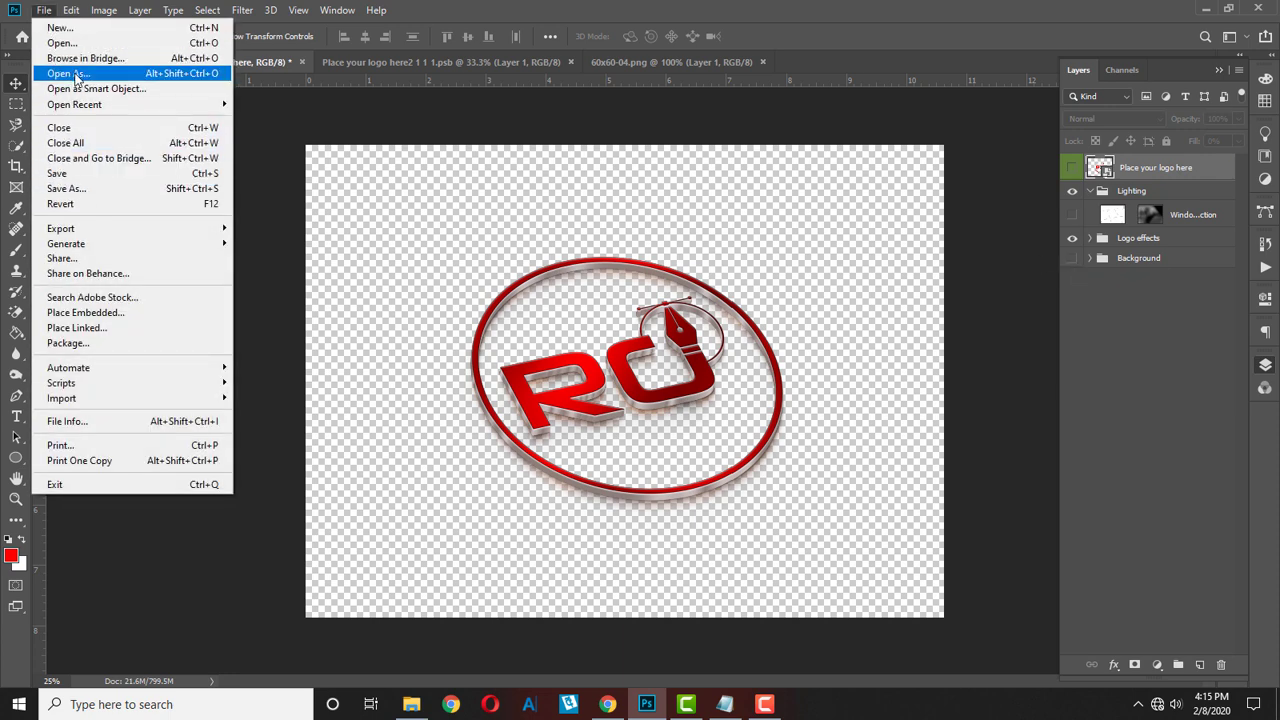
{"action": "left_click", "coordinate": [64, 43]}
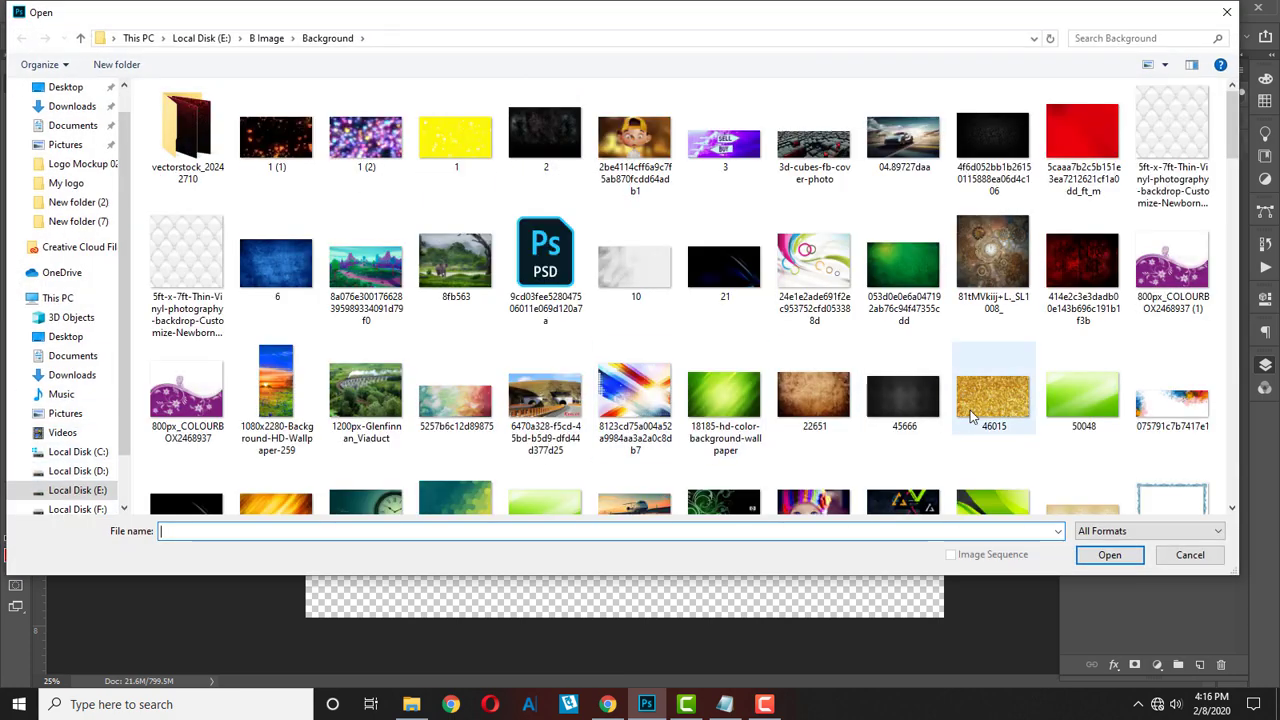
{"action": "scroll", "coordinate": [997, 432], "scroll_direction": "down", "scroll_amount": 3}
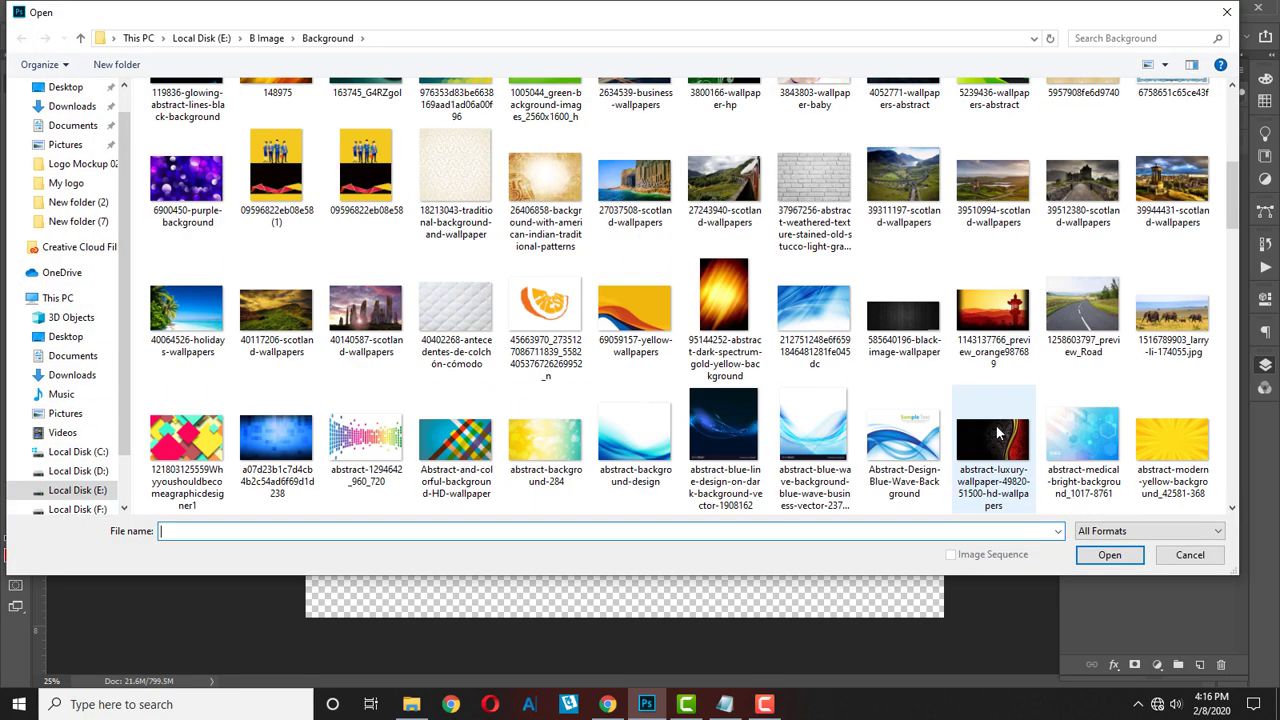
{"action": "scroll", "coordinate": [997, 432], "scroll_direction": "down", "scroll_amount": 2}
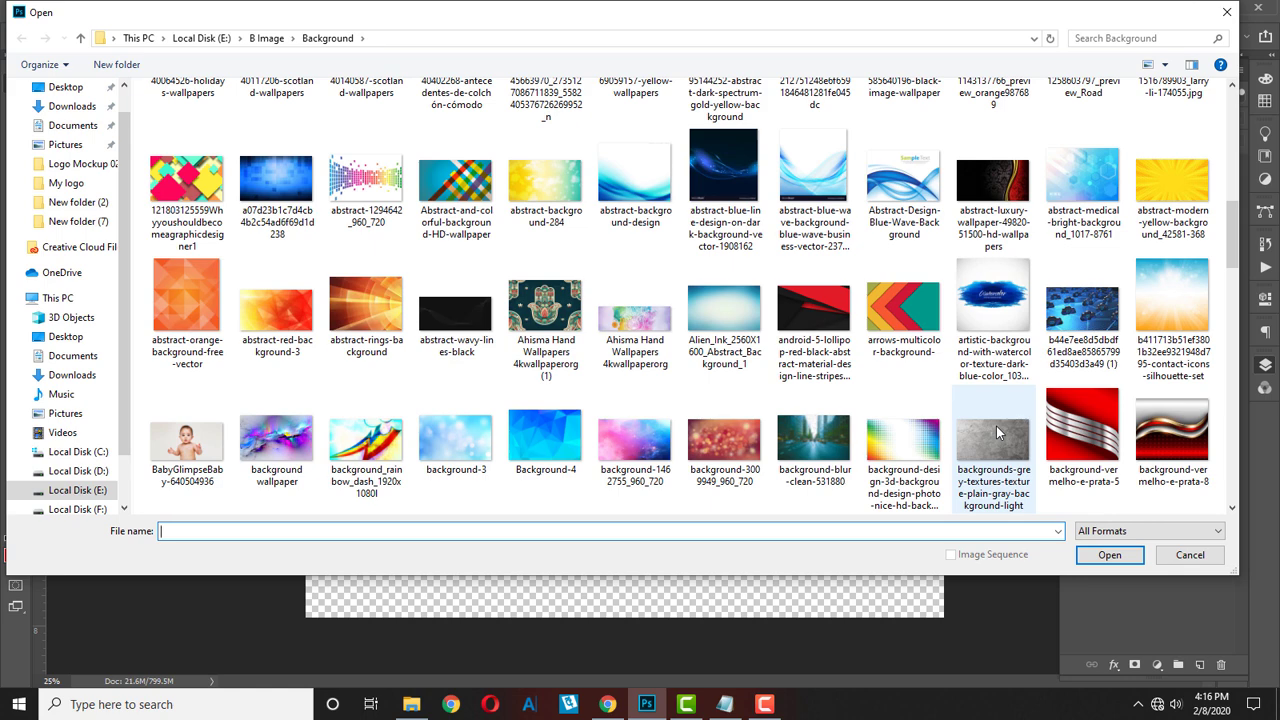
{"action": "scroll", "coordinate": [996, 426], "scroll_direction": "down", "scroll_amount": 5}
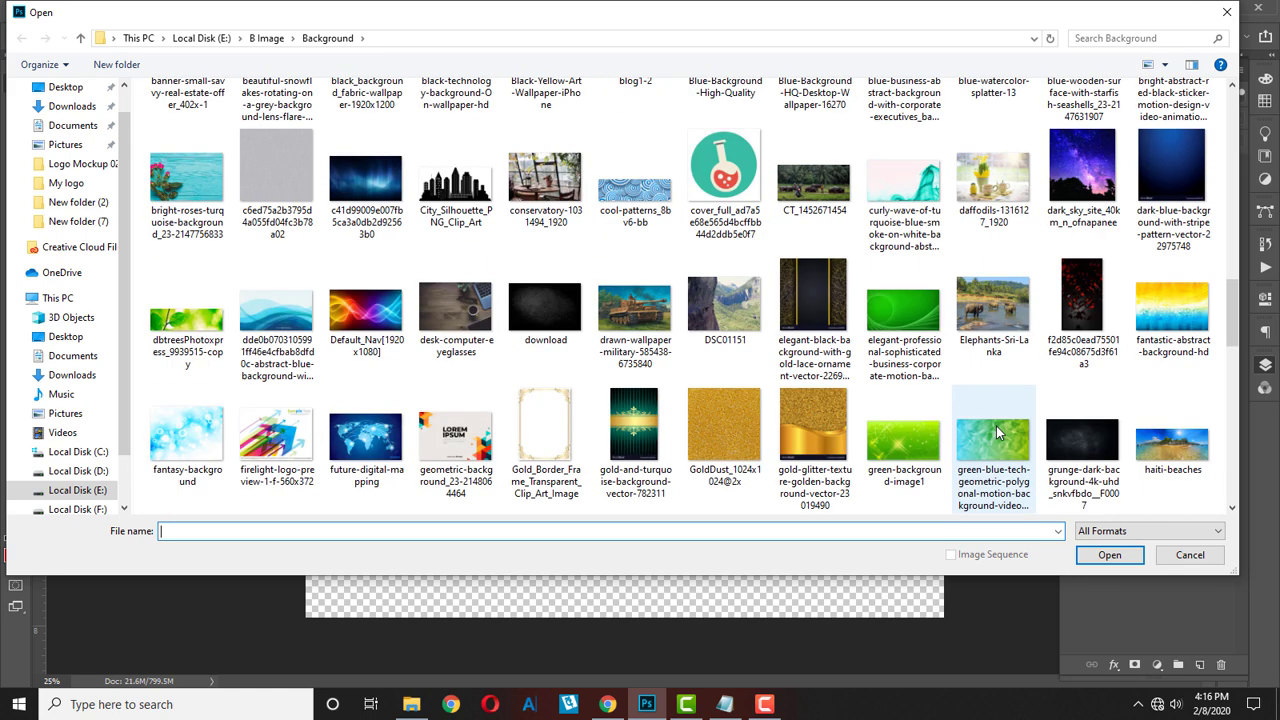
{"action": "scroll", "coordinate": [996, 426], "scroll_direction": "up", "scroll_amount": 5}
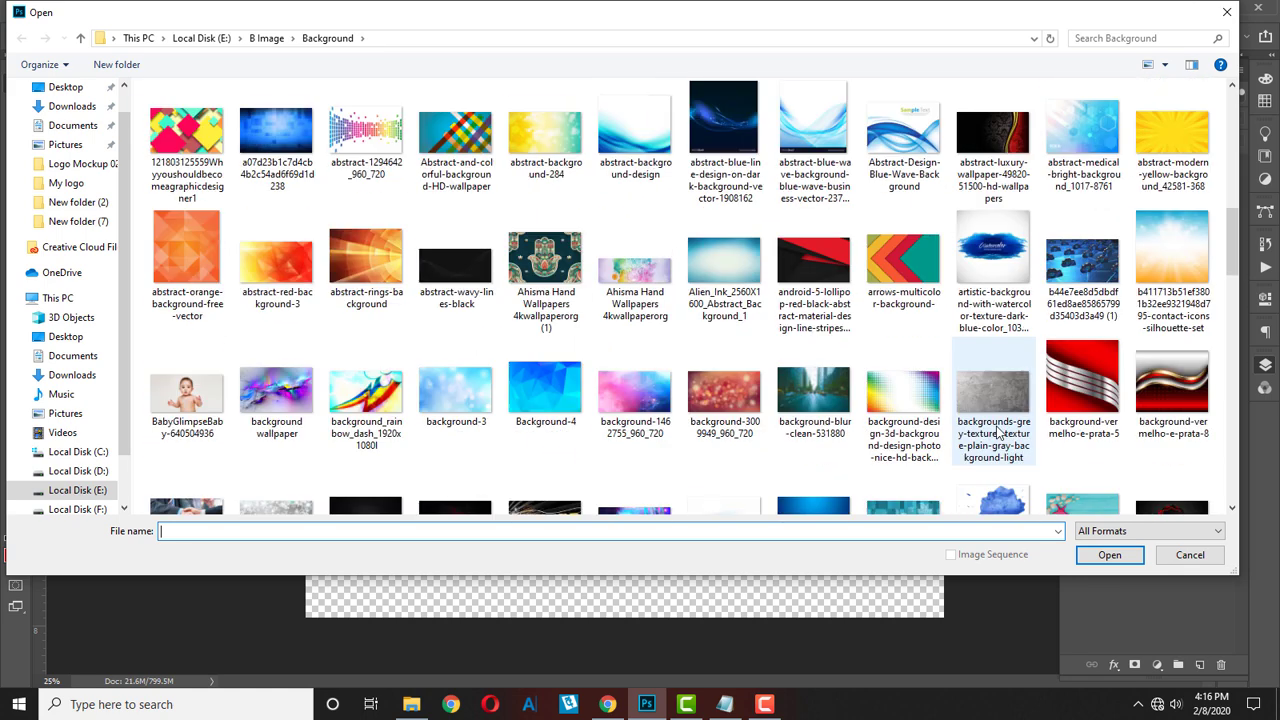
{"action": "scroll", "coordinate": [903, 440], "scroll_direction": "up", "scroll_amount": 3}
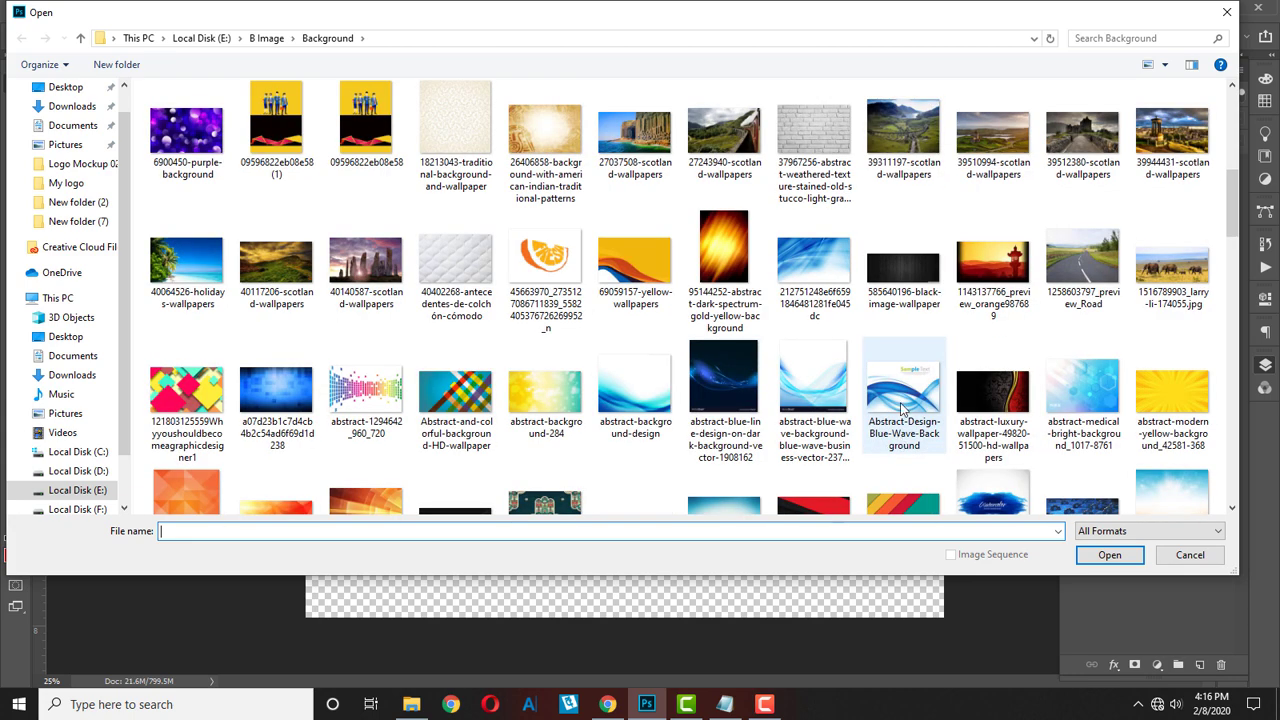
{"action": "double_click", "coordinate": [903, 400]}
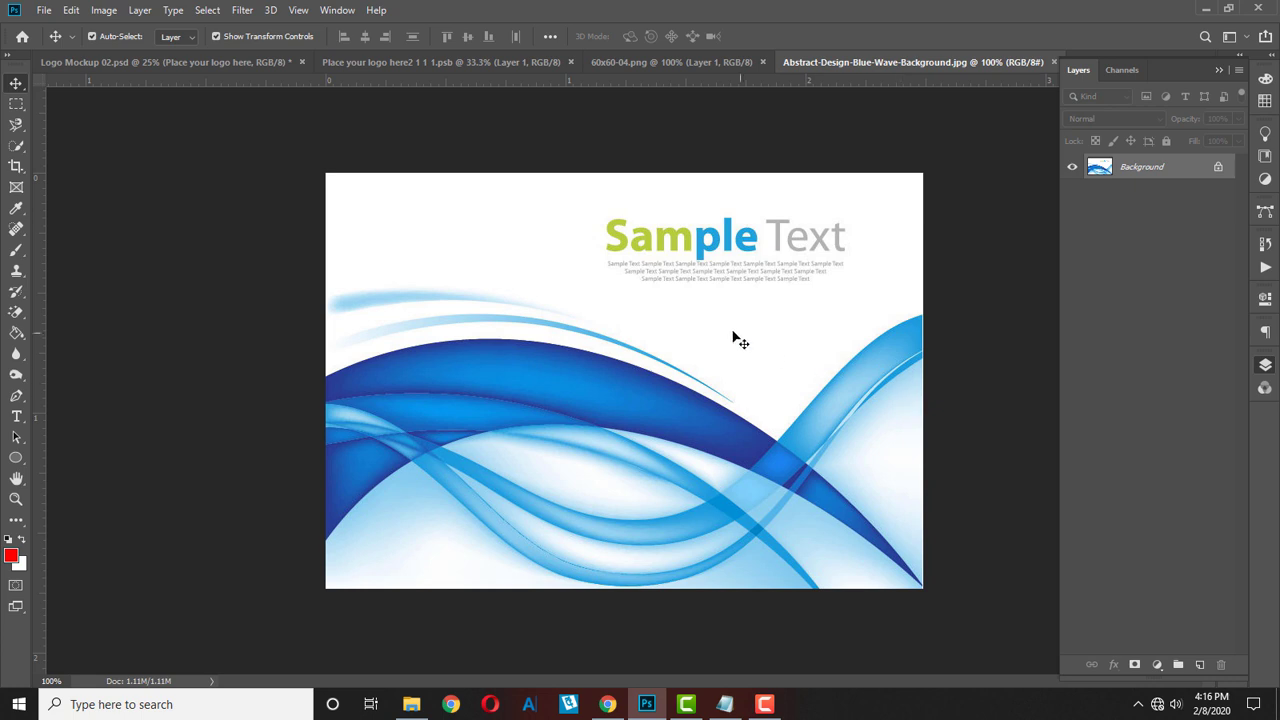
Step: Erase the Sample Text heading and the small text lines below it from the blue wave image using a 90 px Soft Round eraser
{"action": "left_click", "coordinate": [15, 313]}
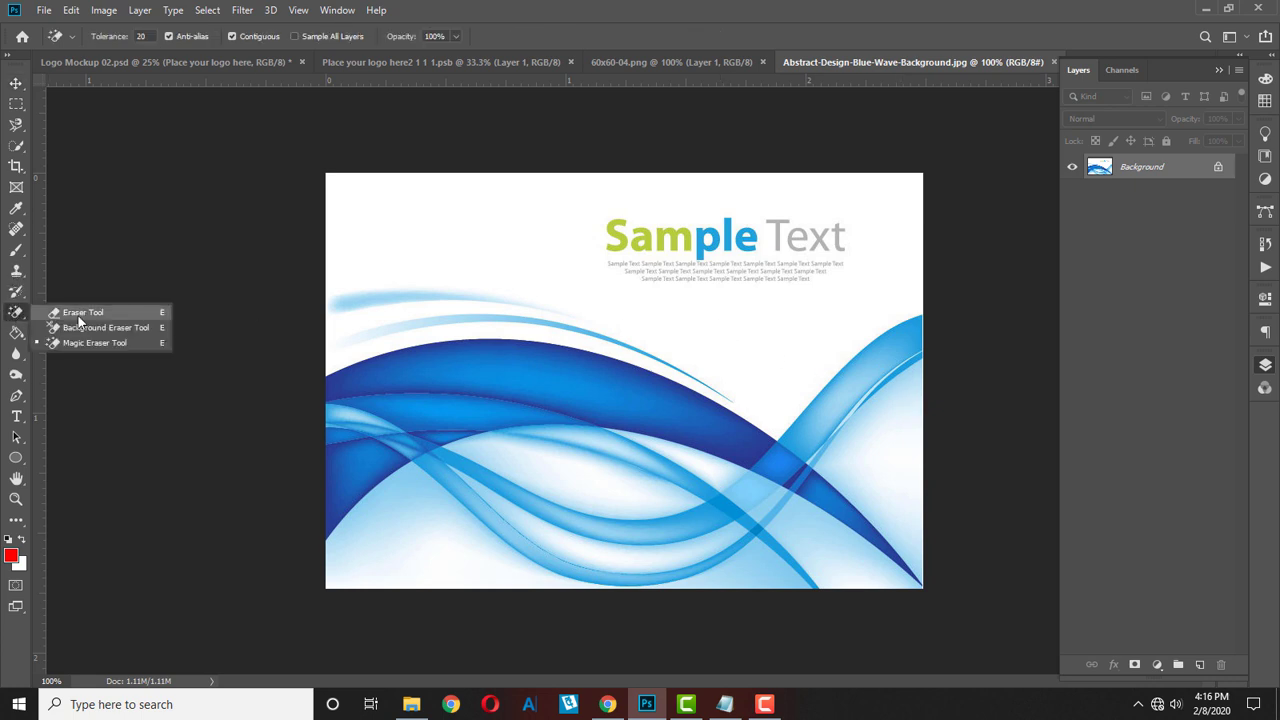
{"action": "left_click", "coordinate": [79, 314]}
{"action": "right_click", "coordinate": [698, 360]}
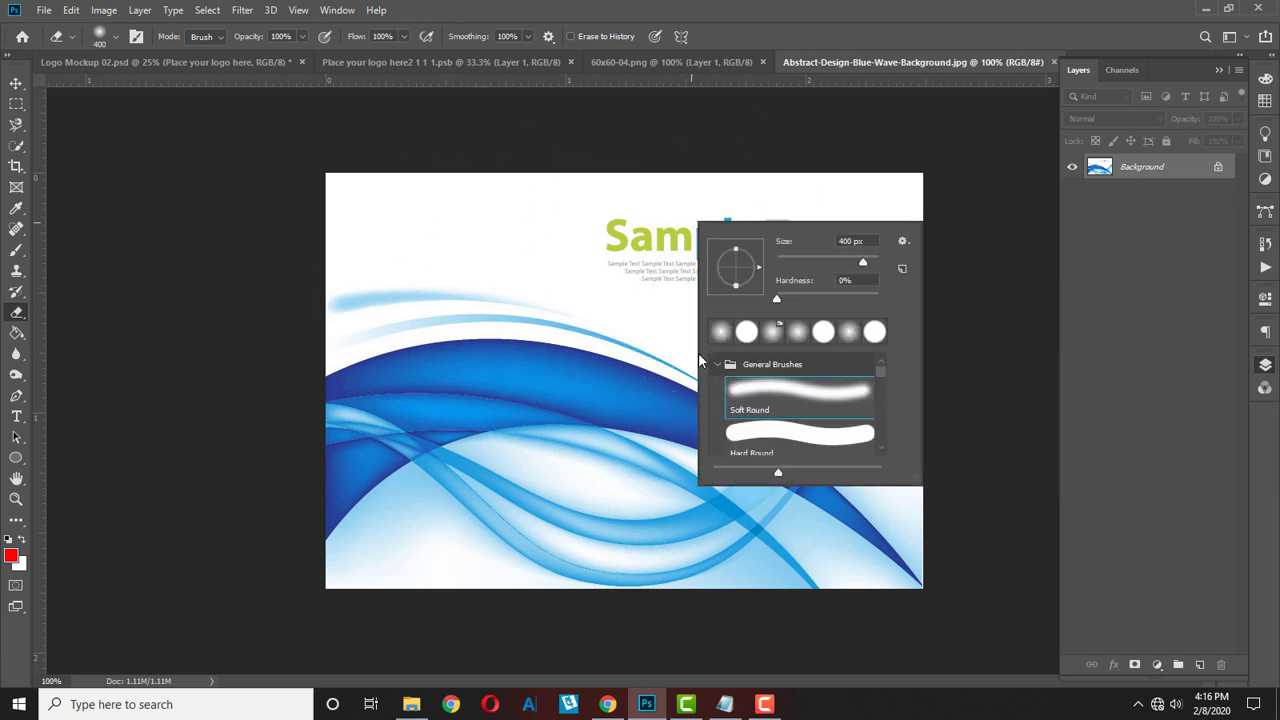
{"action": "left_click", "coordinate": [799, 433]}
{"action": "key", "text": "Return"}
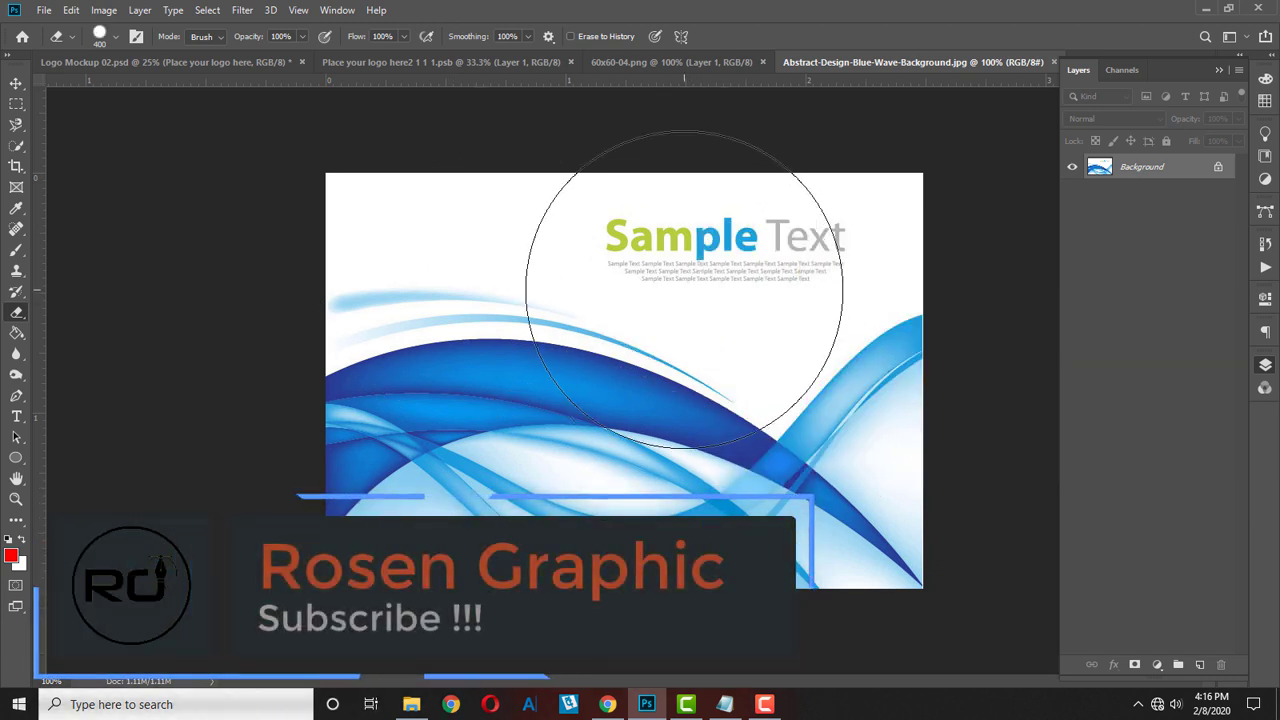
{"action": "key", "text": "bracketleft"}
{"action": "key", "text": "bracketleft"}
{"action": "key", "text": "bracketleft"}
{"action": "key", "text": "bracketleft"}
{"action": "key", "text": "bracketleft"}
{"action": "key", "text": "bracketleft"}
{"action": "key", "text": "bracketleft"}
{"action": "key", "text": "bracketleft"}
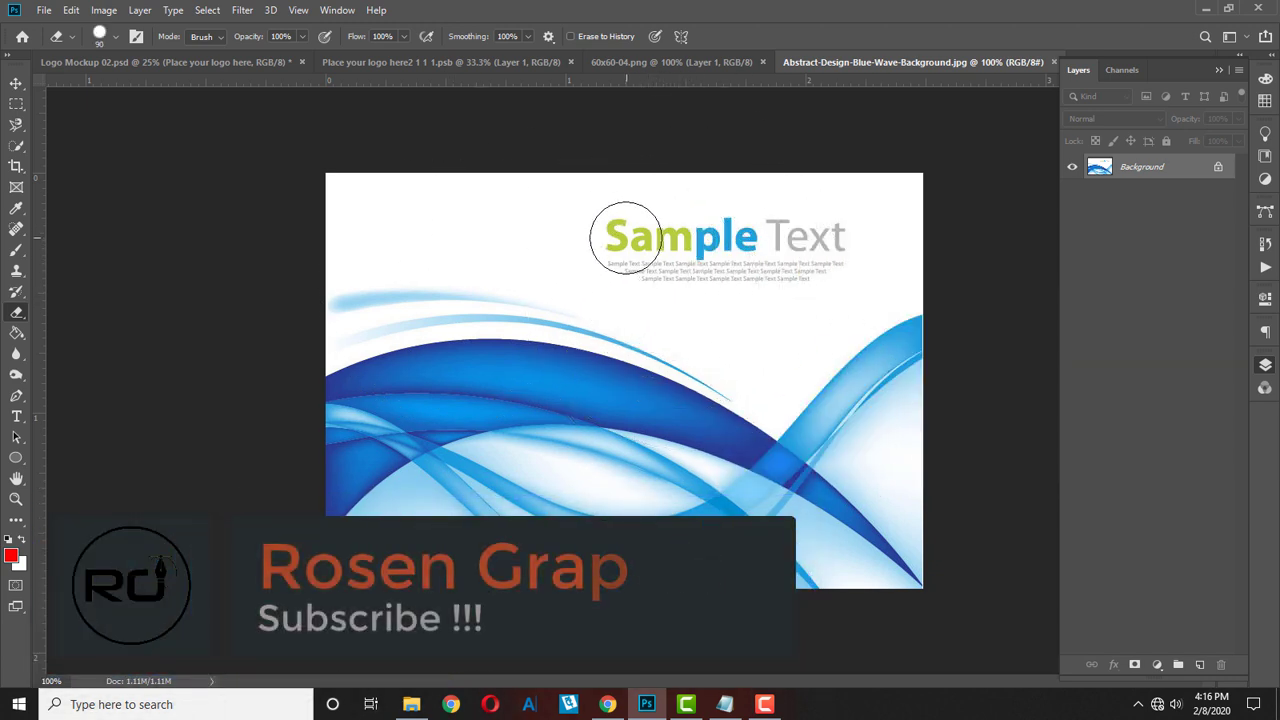
{"action": "right_click", "coordinate": [626, 237]}
{"action": "double_click", "coordinate": [709, 403]}
{"action": "left_click", "coordinate": [627, 238]}
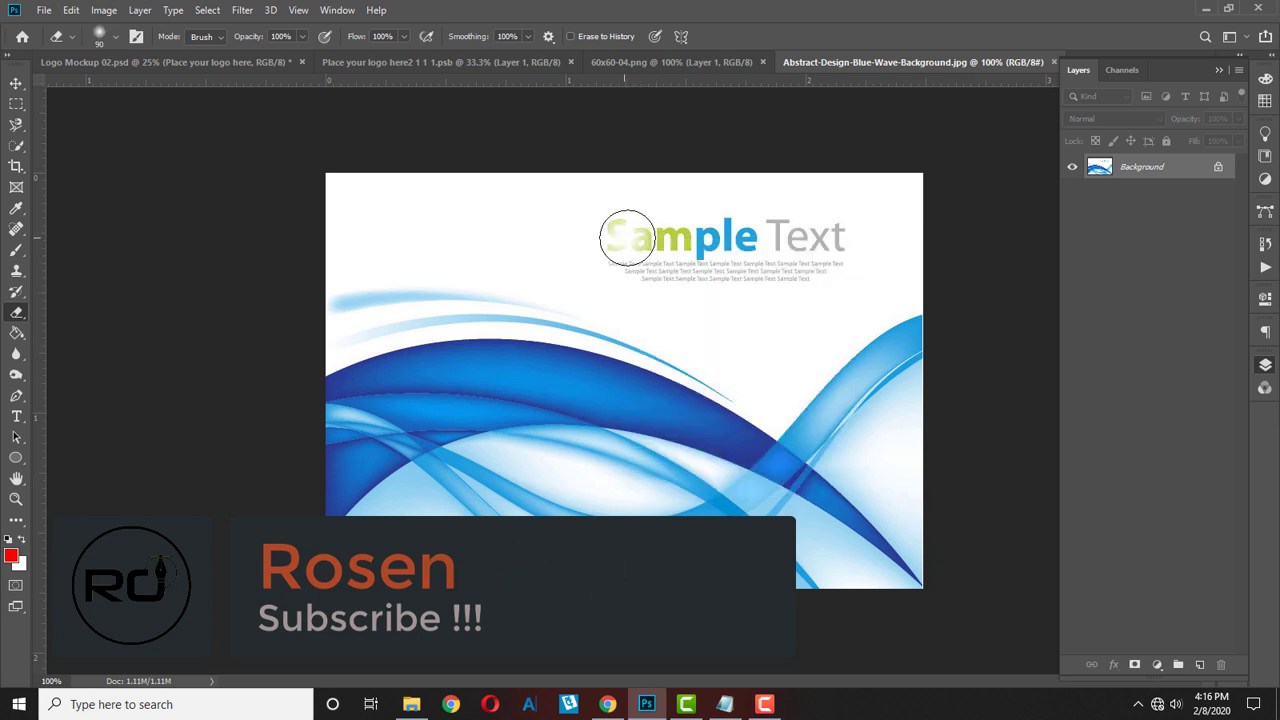
{"action": "mouse_move", "coordinate": [627, 238]}
{"action": "left_mouse_down"}
{"action": "mouse_move", "coordinate": [861, 233]}
{"action": "mouse_move", "coordinate": [607, 217]}
{"action": "mouse_move", "coordinate": [641, 257]}
{"action": "mouse_move", "coordinate": [605, 236]}
{"action": "mouse_move", "coordinate": [848, 229]}
{"action": "mouse_move", "coordinate": [808, 258]}
{"action": "mouse_move", "coordinate": [615, 250]}
{"action": "mouse_move", "coordinate": [683, 274]}
{"action": "mouse_move", "coordinate": [637, 279]}
{"action": "mouse_move", "coordinate": [725, 278]}
{"action": "mouse_move", "coordinate": [849, 261]}
{"action": "mouse_move", "coordinate": [664, 270]}
{"action": "mouse_move", "coordinate": [767, 273]}
{"action": "mouse_move", "coordinate": [875, 228]}
{"action": "mouse_move", "coordinate": [833, 265]}
{"action": "mouse_move", "coordinate": [842, 224]}
{"action": "mouse_move", "coordinate": [819, 279]}
{"action": "mouse_move", "coordinate": [825, 247]}
{"action": "mouse_move", "coordinate": [828, 265]}
{"action": "mouse_move", "coordinate": [800, 260]}
{"action": "left_mouse_up"}
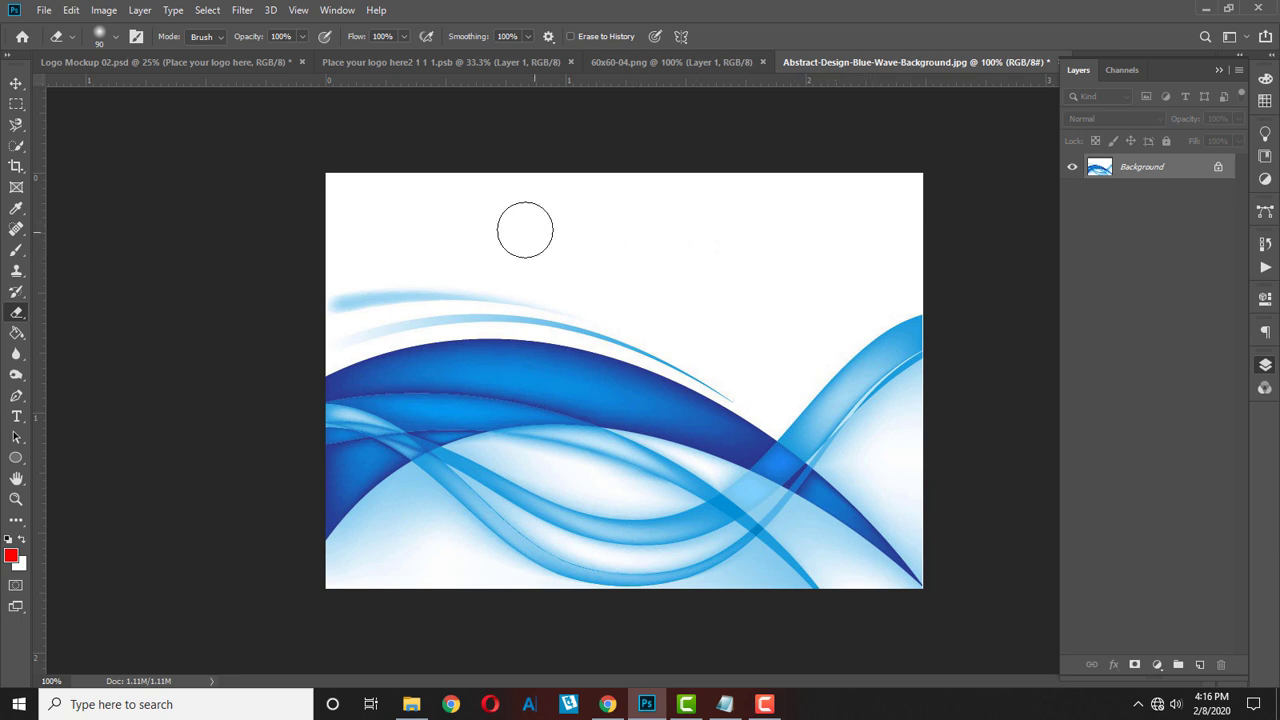
Step: Copy the cleaned blue wave image into the Logo Mockup 02 document as a new layer with the Move tool
{"action": "left_click", "coordinate": [15, 84]}
{"action": "left_click_drag", "start_coordinate": [550, 283], "coordinate": [426, 65]}
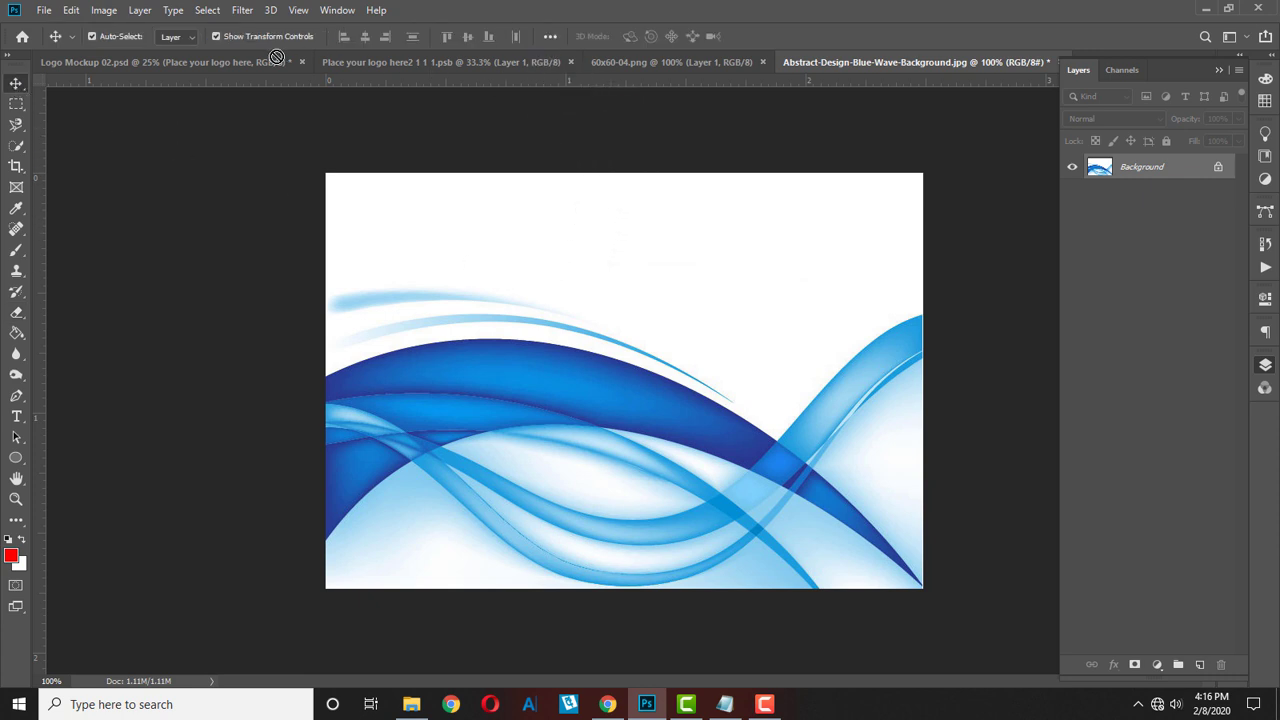
{"action": "left_click_drag", "start_coordinate": [277, 57], "coordinate": [442, 296]}
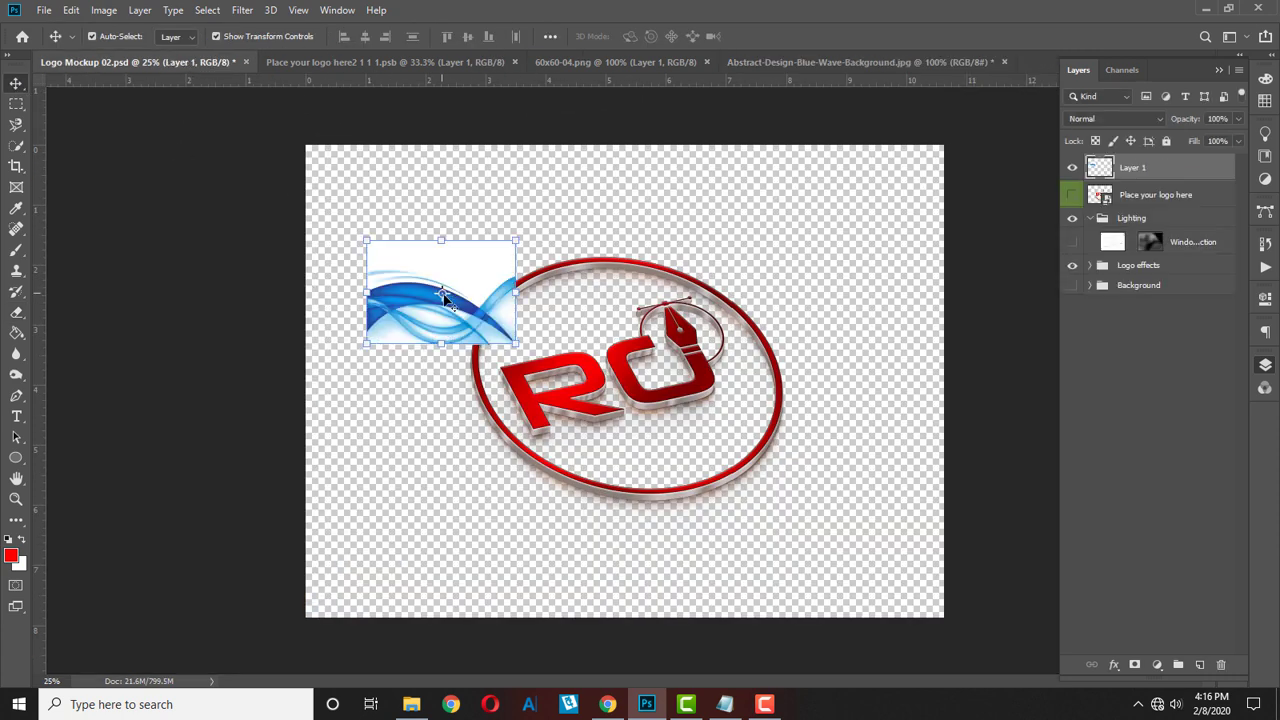
Step: Scale the blue wave layer to about 463% so that it covers the whole mockup canvas
{"action": "left_click_drag", "start_coordinate": [515, 342], "coordinate": [912, 620]}
{"action": "left_click_drag", "start_coordinate": [367, 240], "coordinate": [267, 171]}
{"action": "left_click_drag", "start_coordinate": [909, 175], "coordinate": [958, 140]}
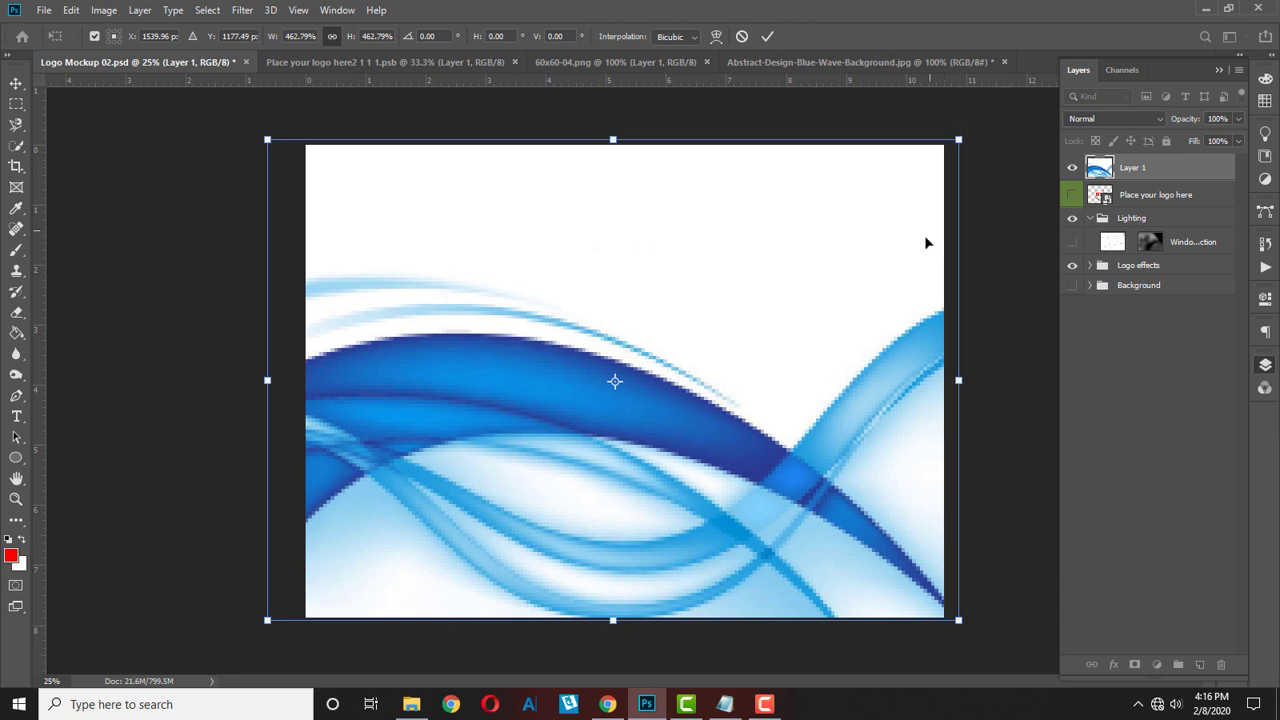
{"action": "key", "text": "Return"}
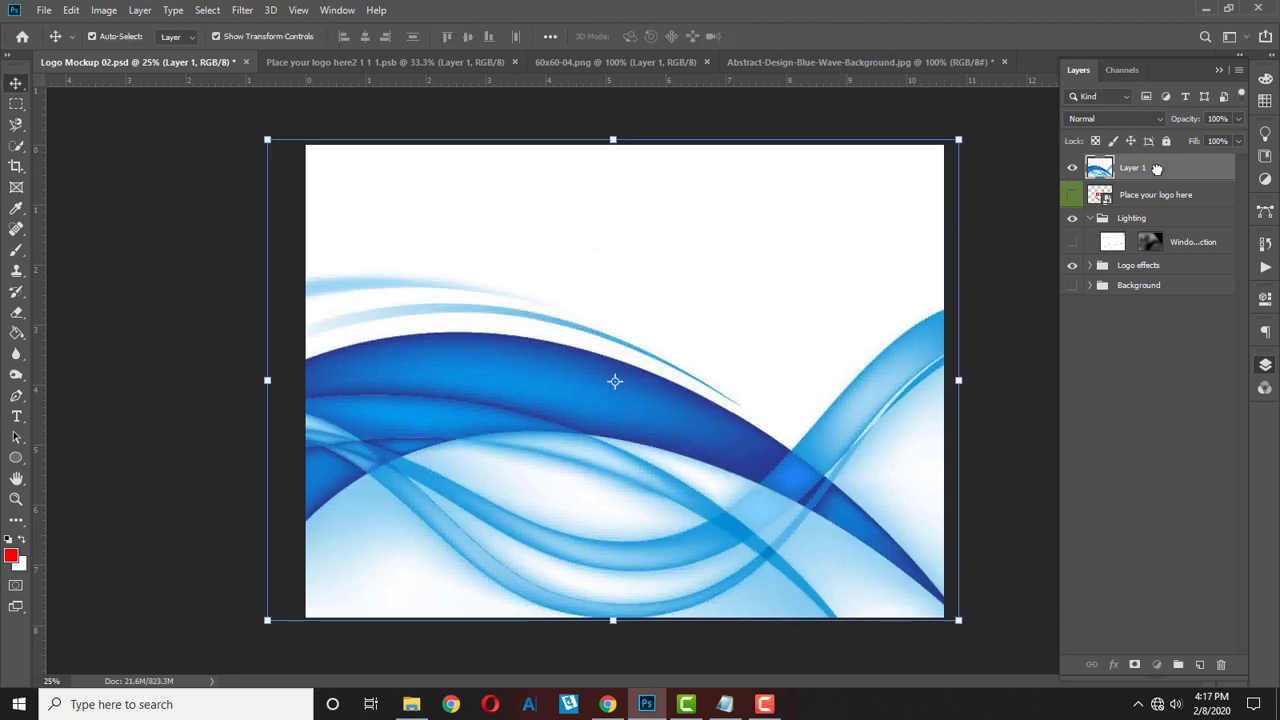
Step: Move the blue wave layer below the Logo effects group so that it sits behind the logo, above the Background group
{"action": "left_click_drag", "start_coordinate": [1157, 169], "coordinate": [1169, 276]}
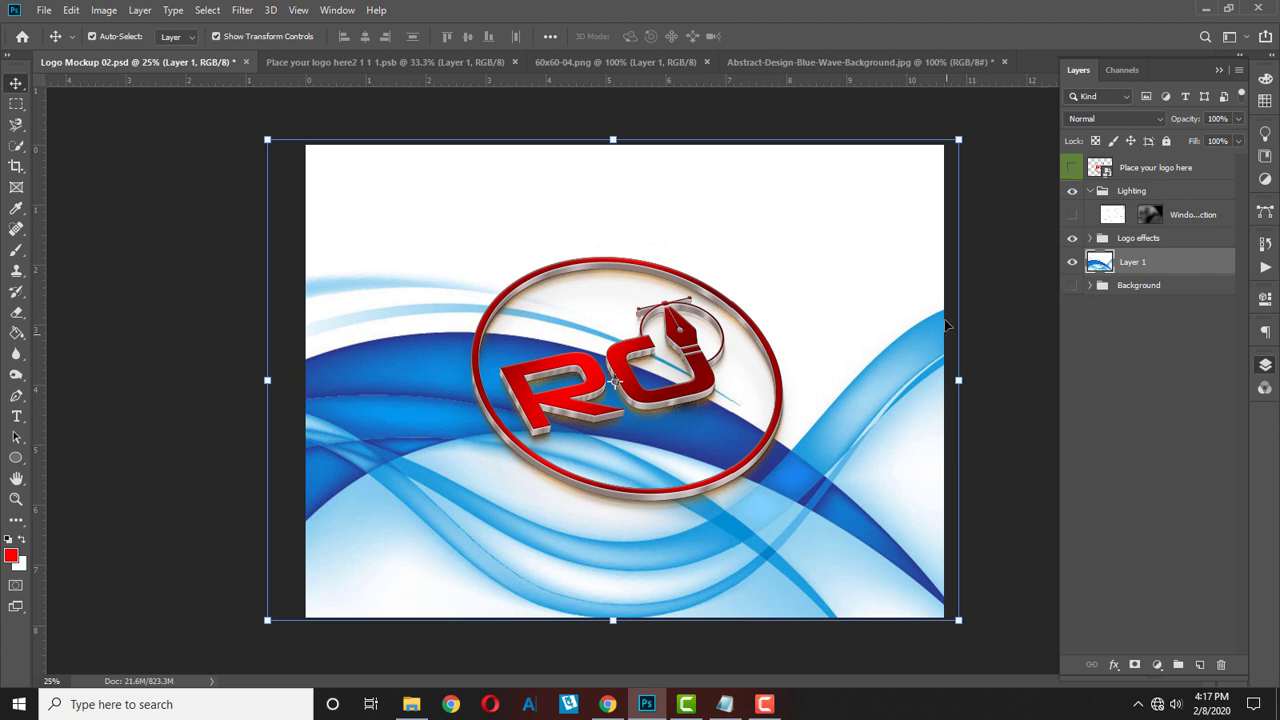
{"action": "key", "text": "ctrl+t"}
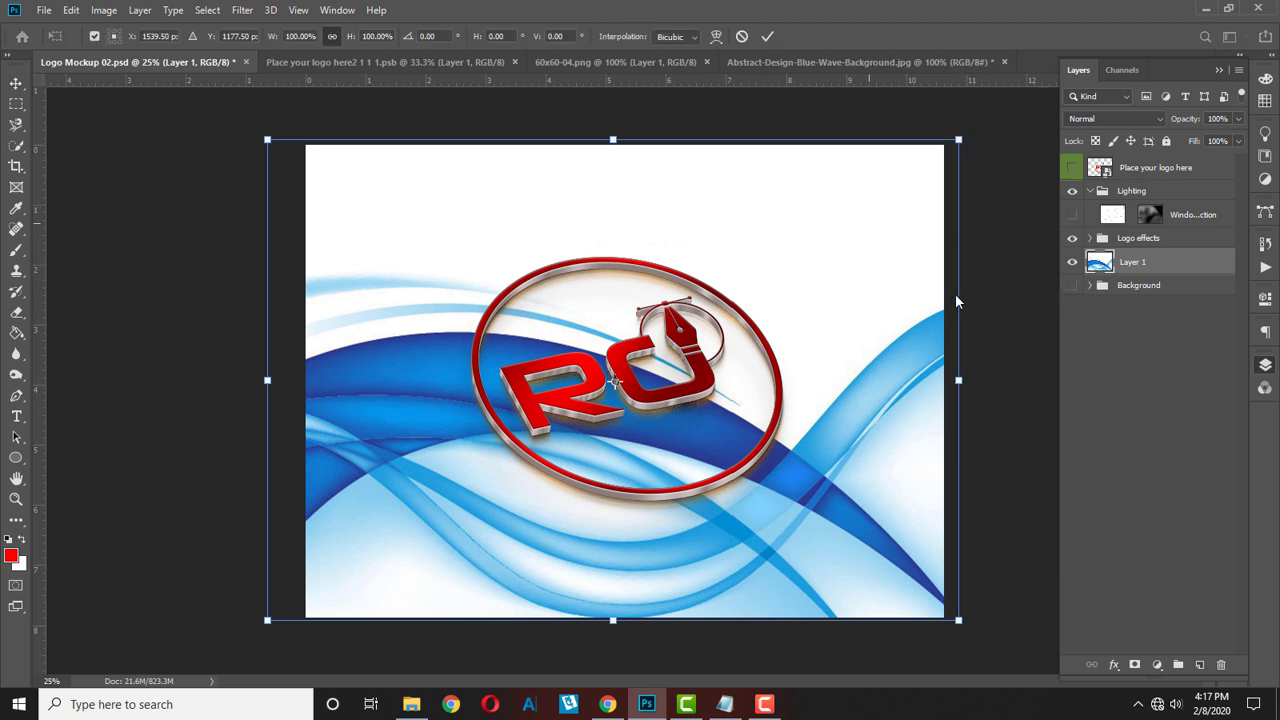
{"action": "left_click", "coordinate": [996, 376]}
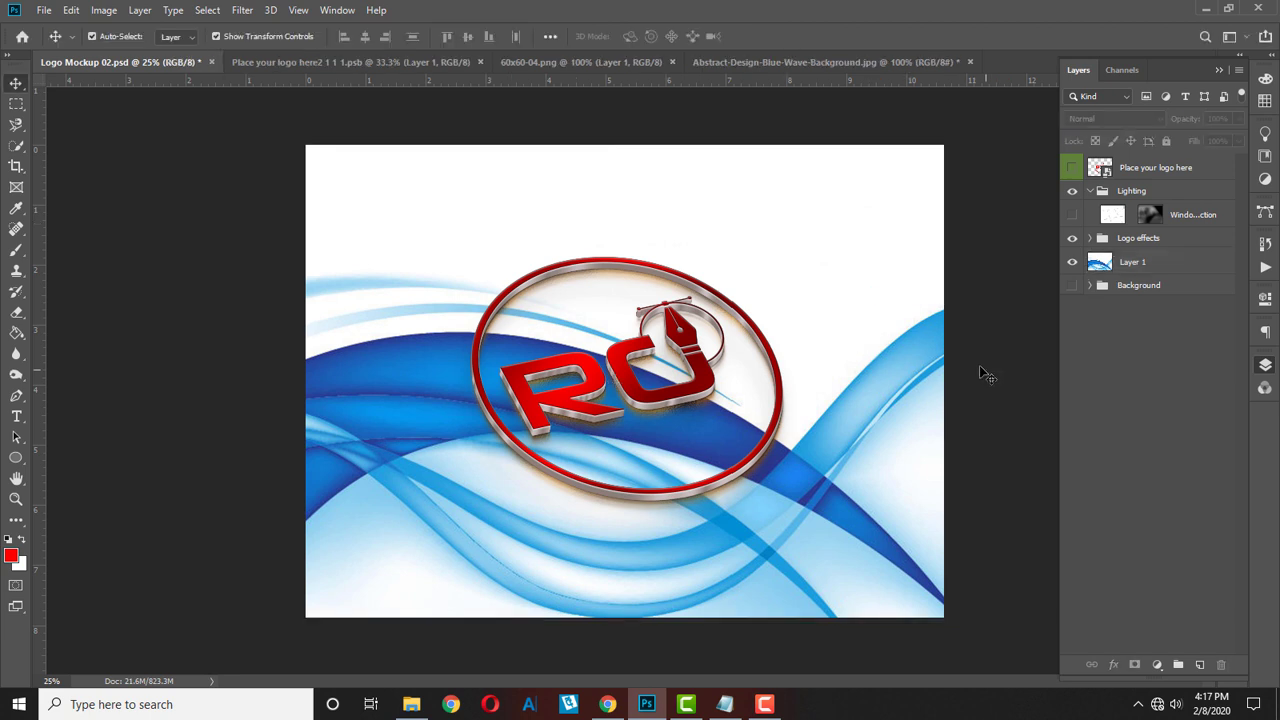
Step: Distort the blue wave layer, pulling its lower-right and upper-left corners outward and its upper-right corner above the canvas
{"action": "left_click", "coordinate": [922, 350]}
{"action": "left_click", "coordinate": [960, 348]}
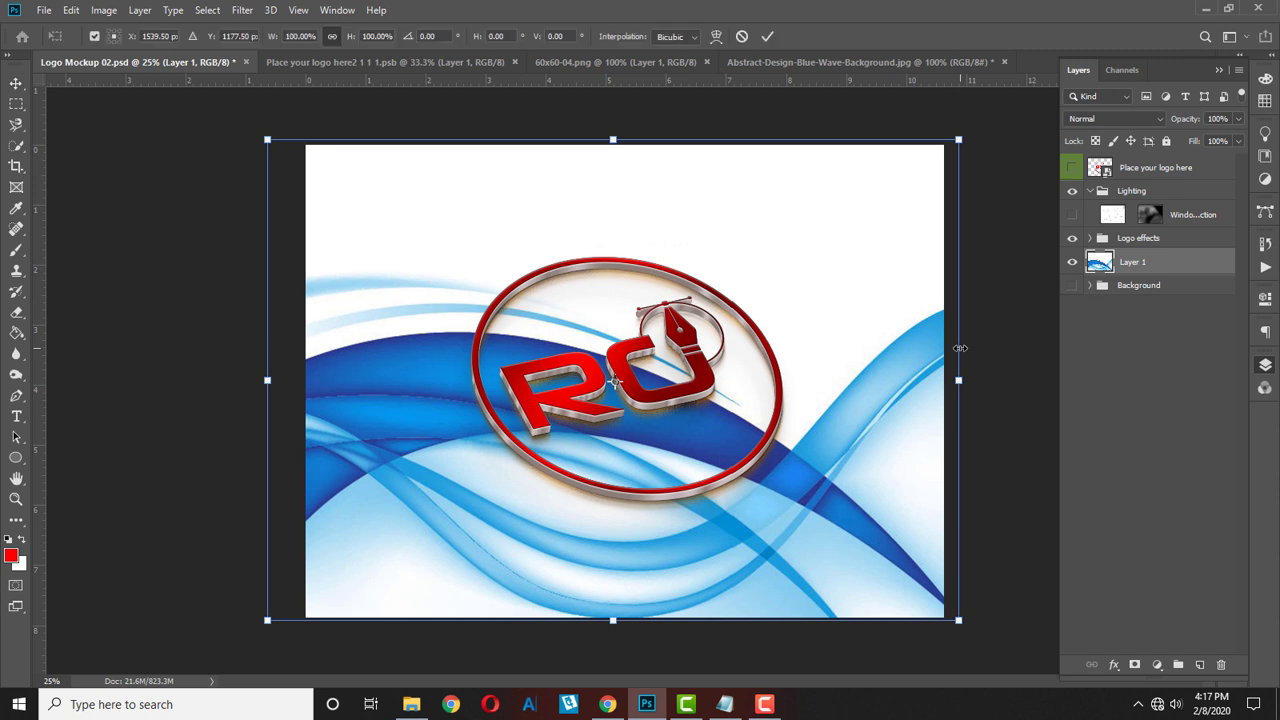
{"action": "right_click", "coordinate": [922, 350]}
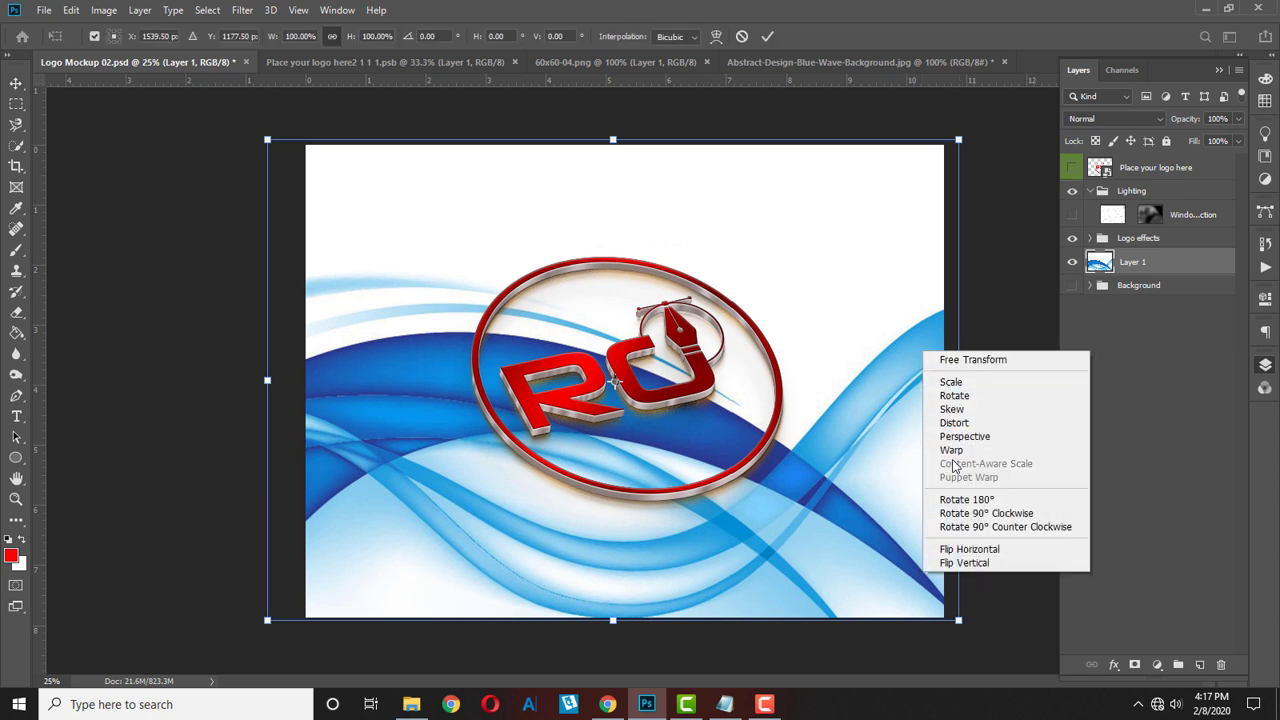
{"action": "left_click", "coordinate": [957, 414]}
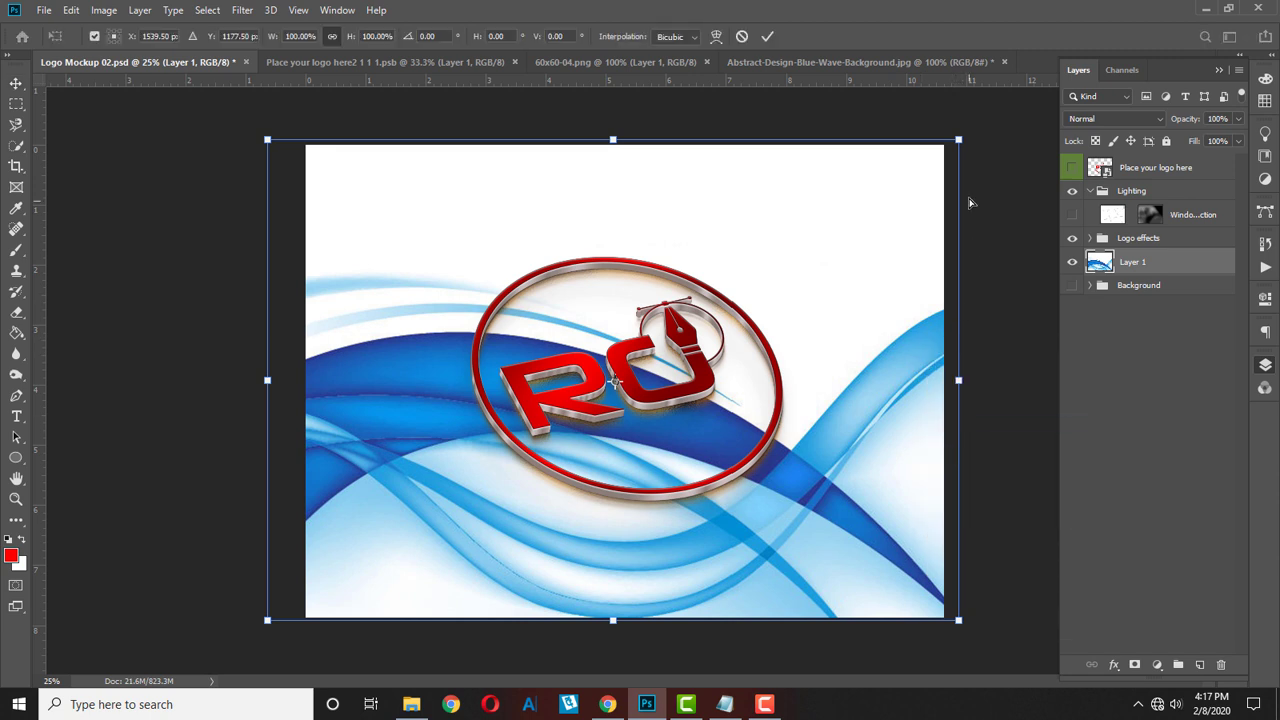
{"action": "left_click_drag", "start_coordinate": [960, 145], "coordinate": [921, 185]}
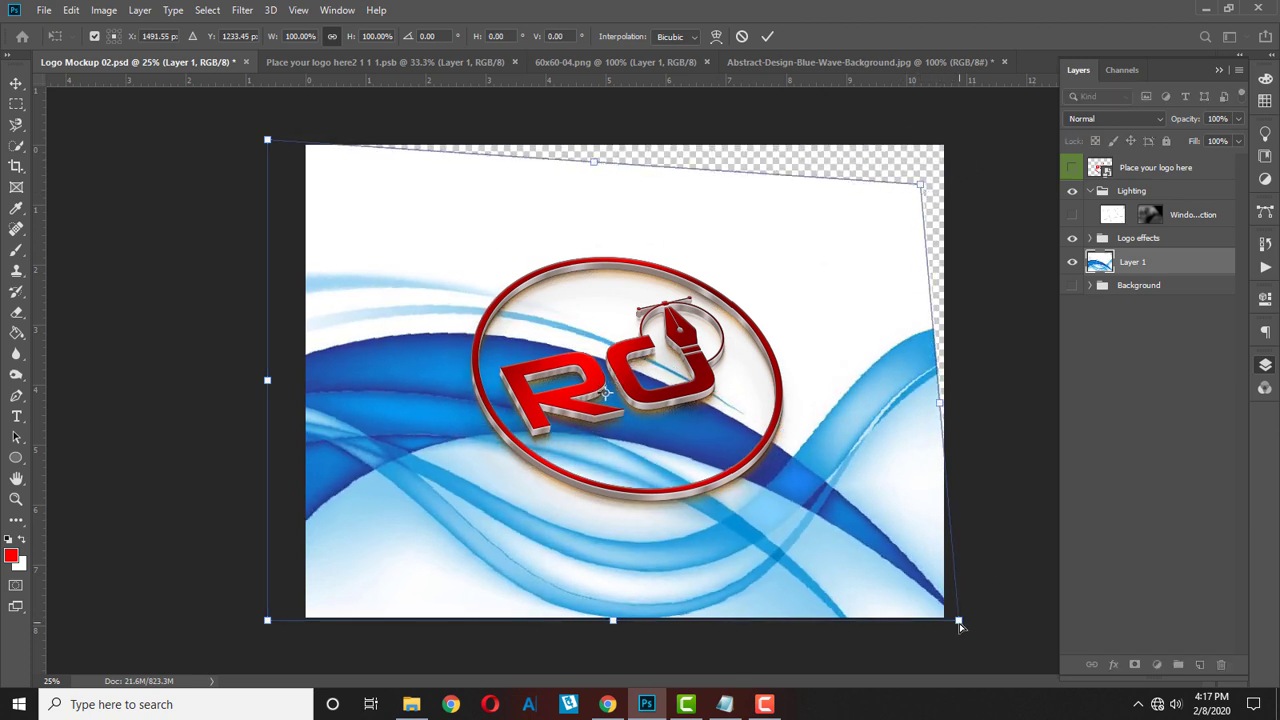
{"action": "left_click_drag", "start_coordinate": [960, 625], "coordinate": [1065, 690]}
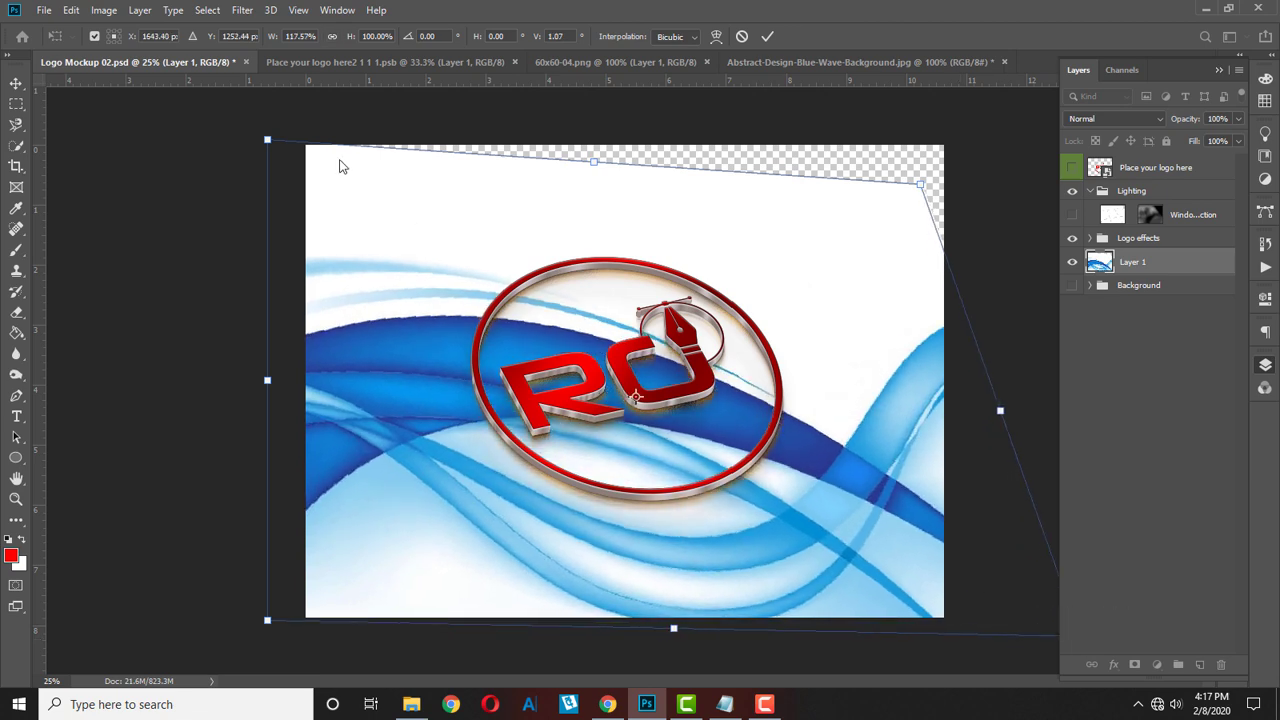
{"action": "left_click_drag", "start_coordinate": [267, 143], "coordinate": [152, 161]}
{"action": "left_click_drag", "start_coordinate": [921, 186], "coordinate": [958, 104]}
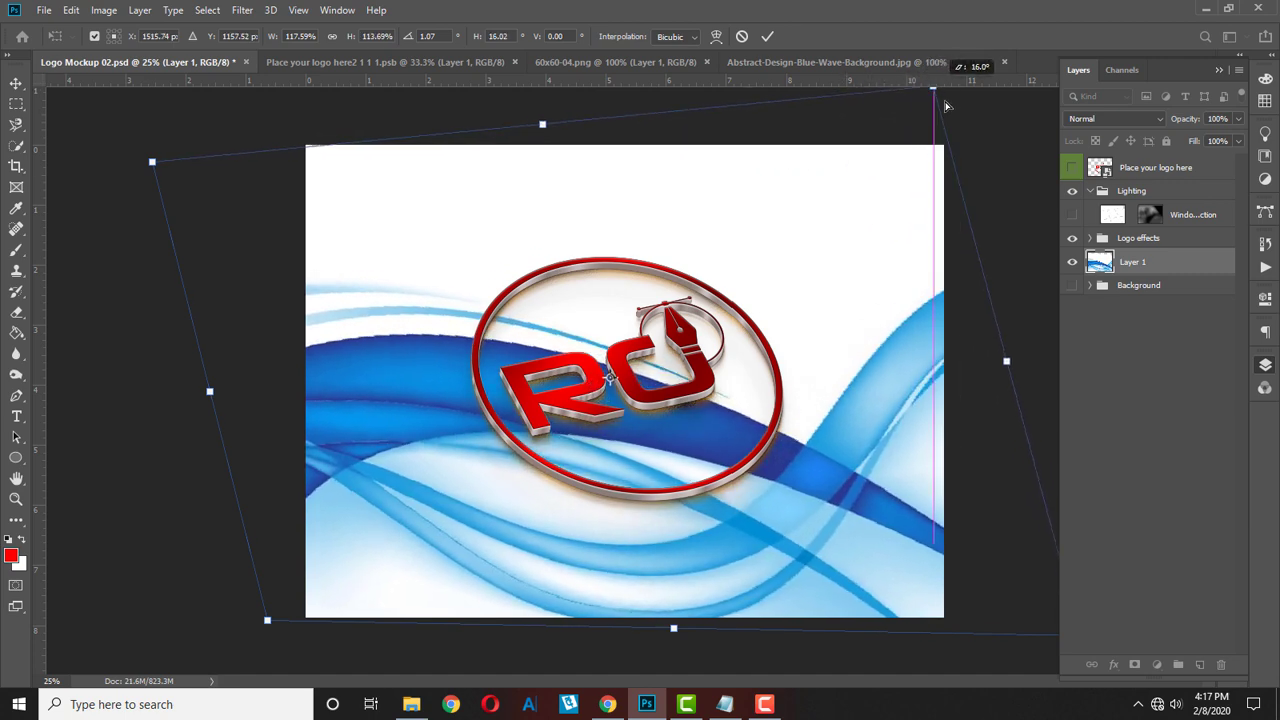
Step: Stretch all four corners of the blue wave layer further beyond the canvas, dropping the two left corners to tilt the waves
{"action": "scroll", "coordinate": [727, 270], "scroll_direction": "down", "scroll_amount": 1}
{"action": "scroll", "coordinate": [727, 270], "scroll_direction": "down", "scroll_amount": 2}
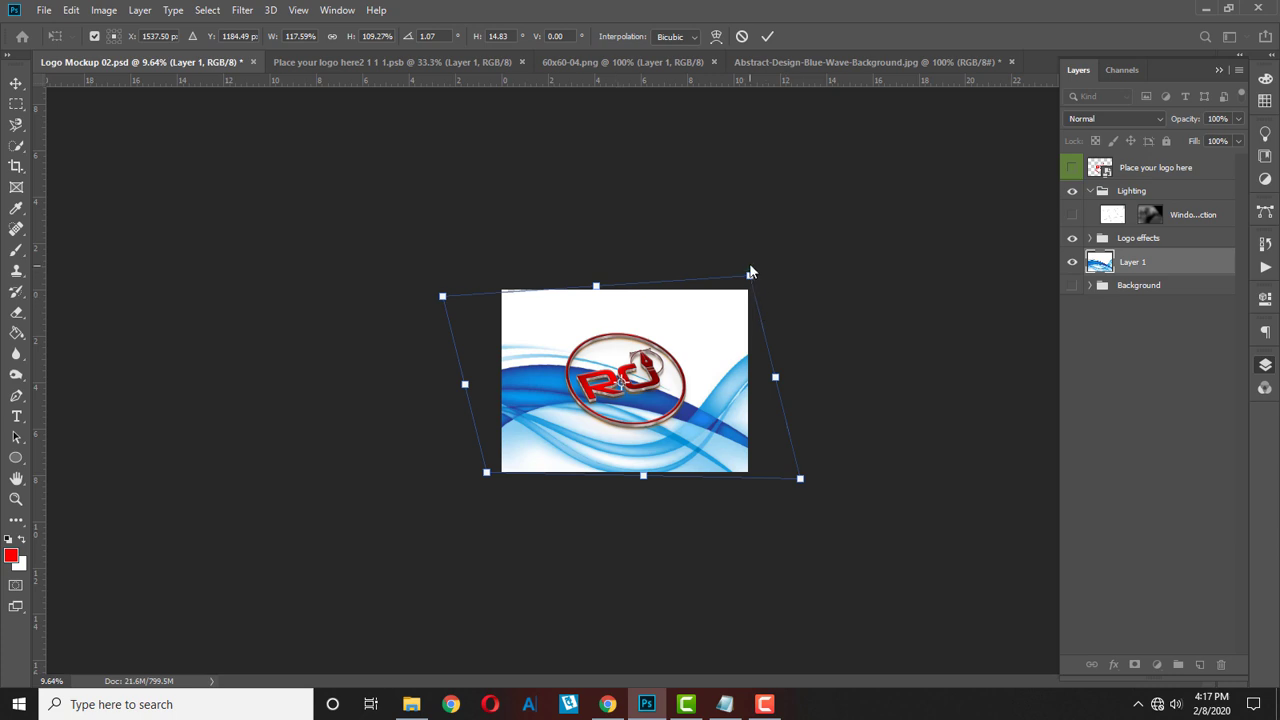
{"action": "left_click_drag", "start_coordinate": [749, 276], "coordinate": [748, 253]}
{"action": "left_click_drag", "start_coordinate": [800, 478], "coordinate": [868, 456]}
{"action": "left_click_drag", "start_coordinate": [486, 478], "coordinate": [462, 571]}
{"action": "left_click_drag", "start_coordinate": [443, 297], "coordinate": [350, 340]}
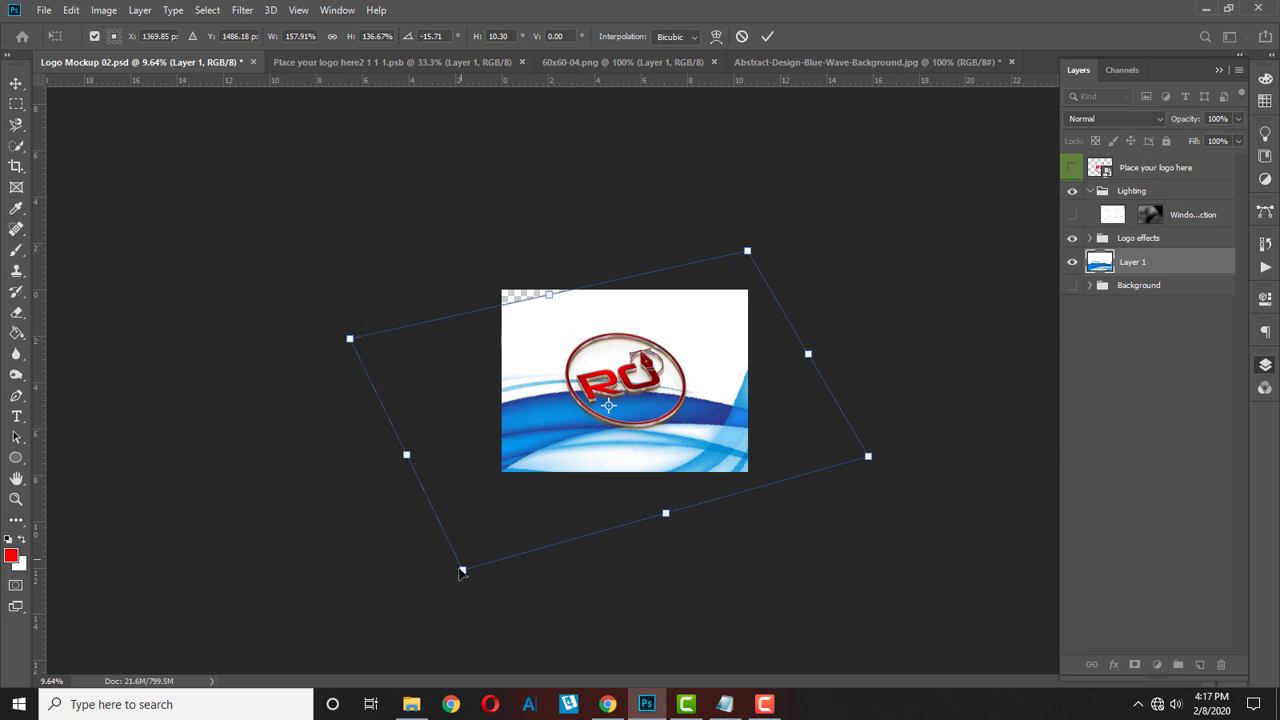
Step: Reshape the blue wave layer's corners into a flat diamond so the wave sweeps across the lower canvas, and apply the distortion
{"action": "left_click_drag", "start_coordinate": [460, 581], "coordinate": [563, 545]}
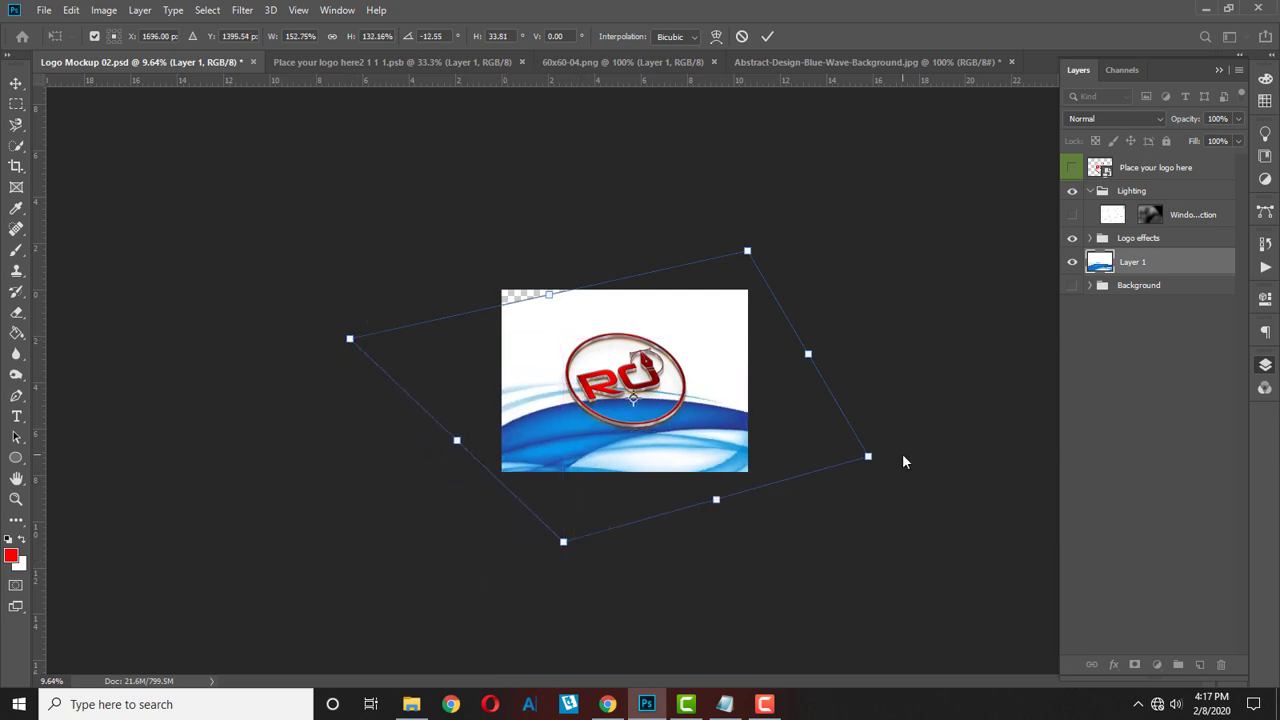
{"action": "left_click_drag", "start_coordinate": [871, 461], "coordinate": [866, 432]}
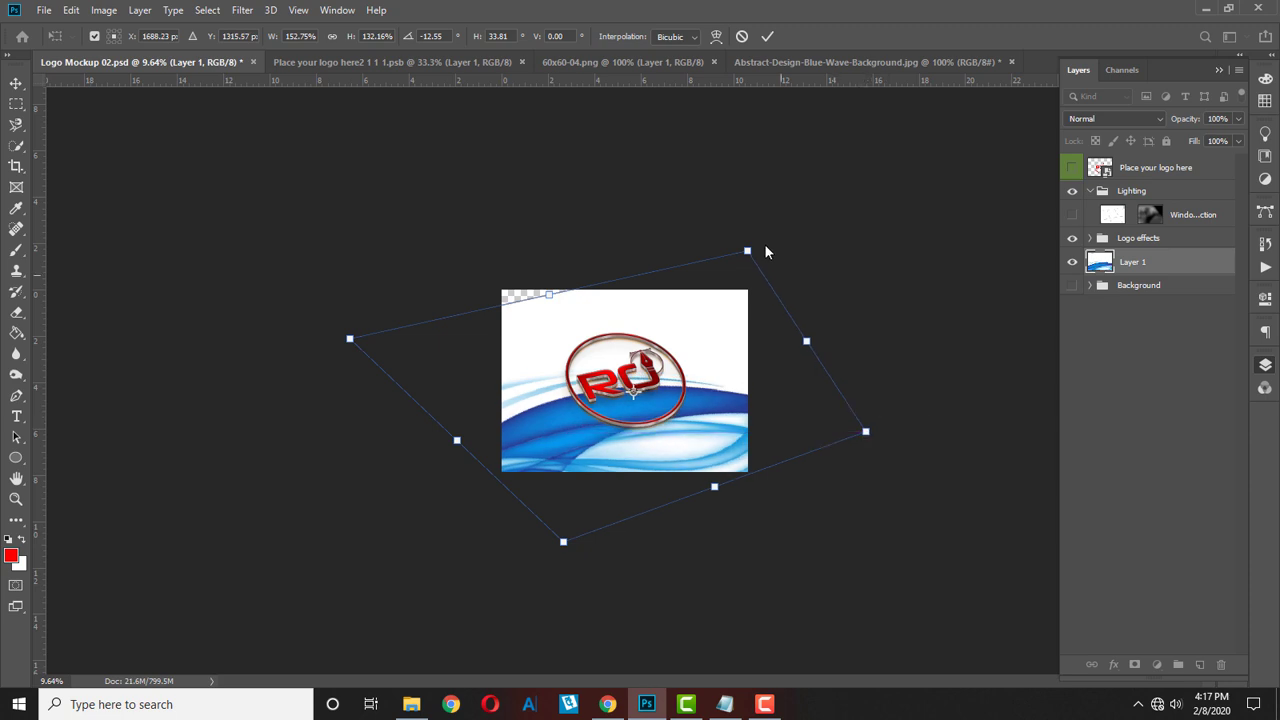
{"action": "mouse_move", "coordinate": [727, 257]}
{"action": "left_mouse_down"}
{"action": "mouse_move", "coordinate": [700, 276]}
{"action": "mouse_move", "coordinate": [704, 259]}
{"action": "left_mouse_up"}
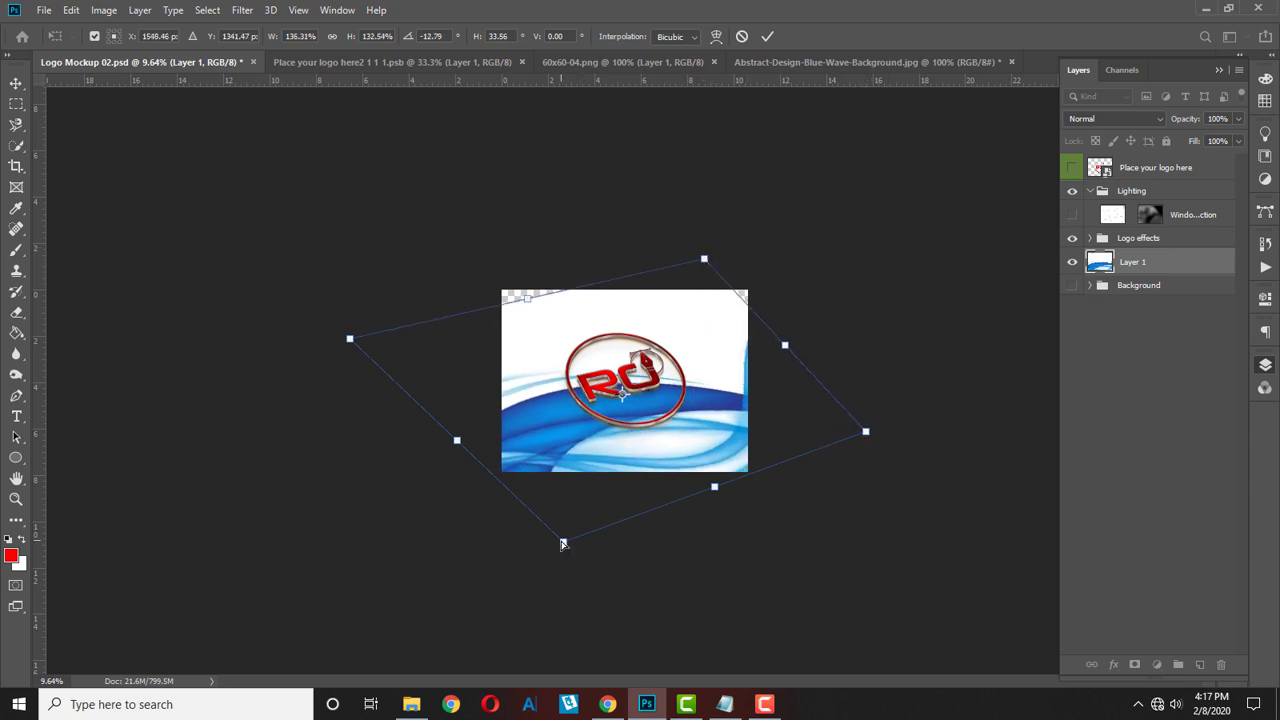
{"action": "left_click_drag", "start_coordinate": [563, 543], "coordinate": [589, 538]}
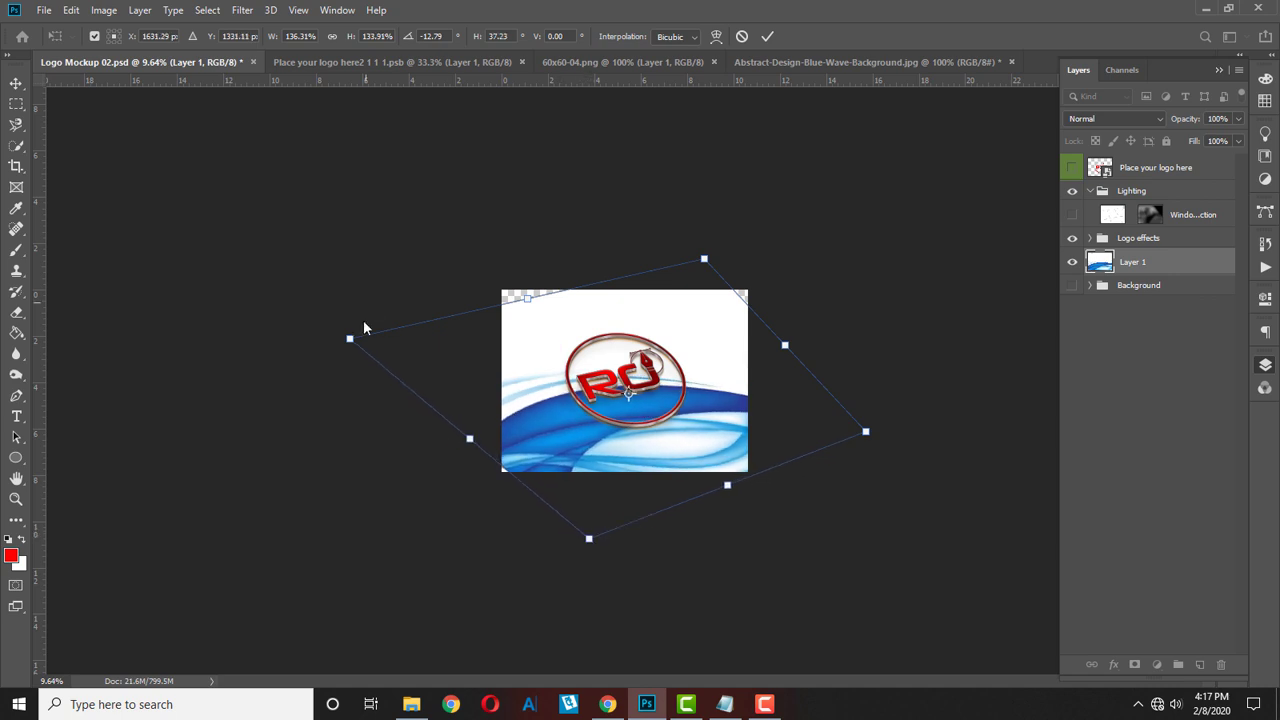
{"action": "left_click_drag", "start_coordinate": [349, 341], "coordinate": [324, 400]}
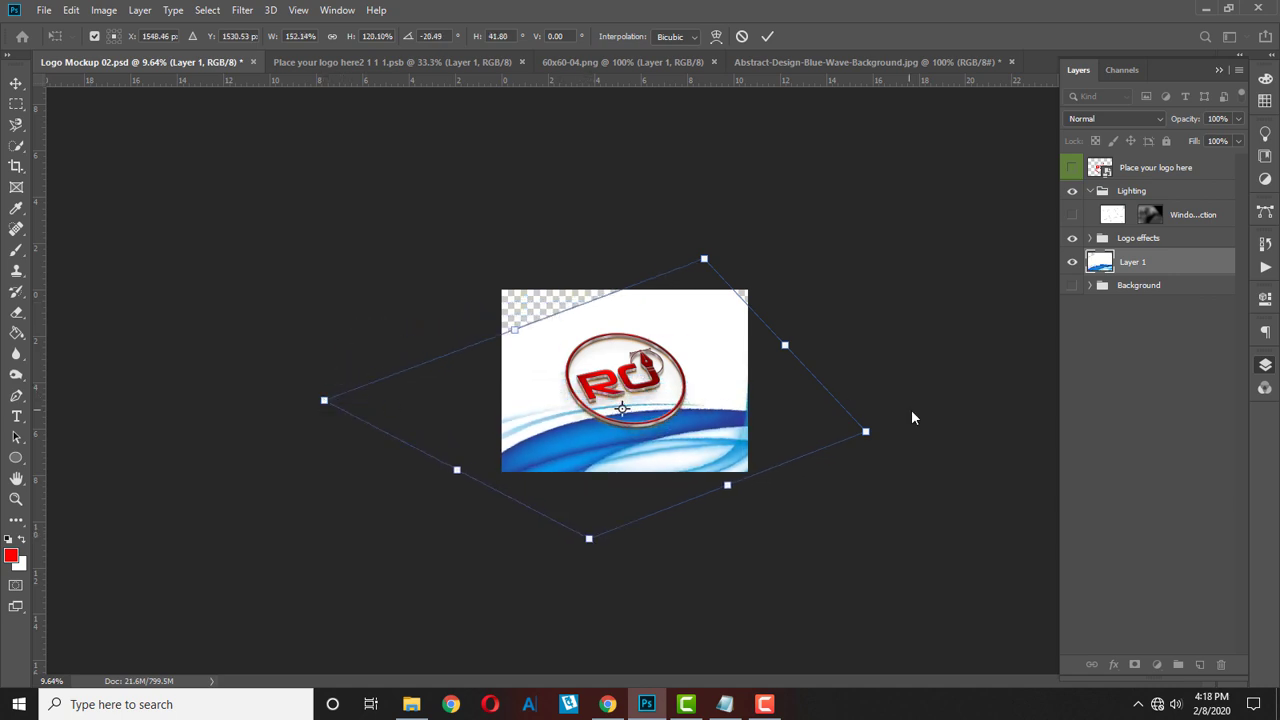
{"action": "left_click_drag", "start_coordinate": [867, 430], "coordinate": [895, 412]}
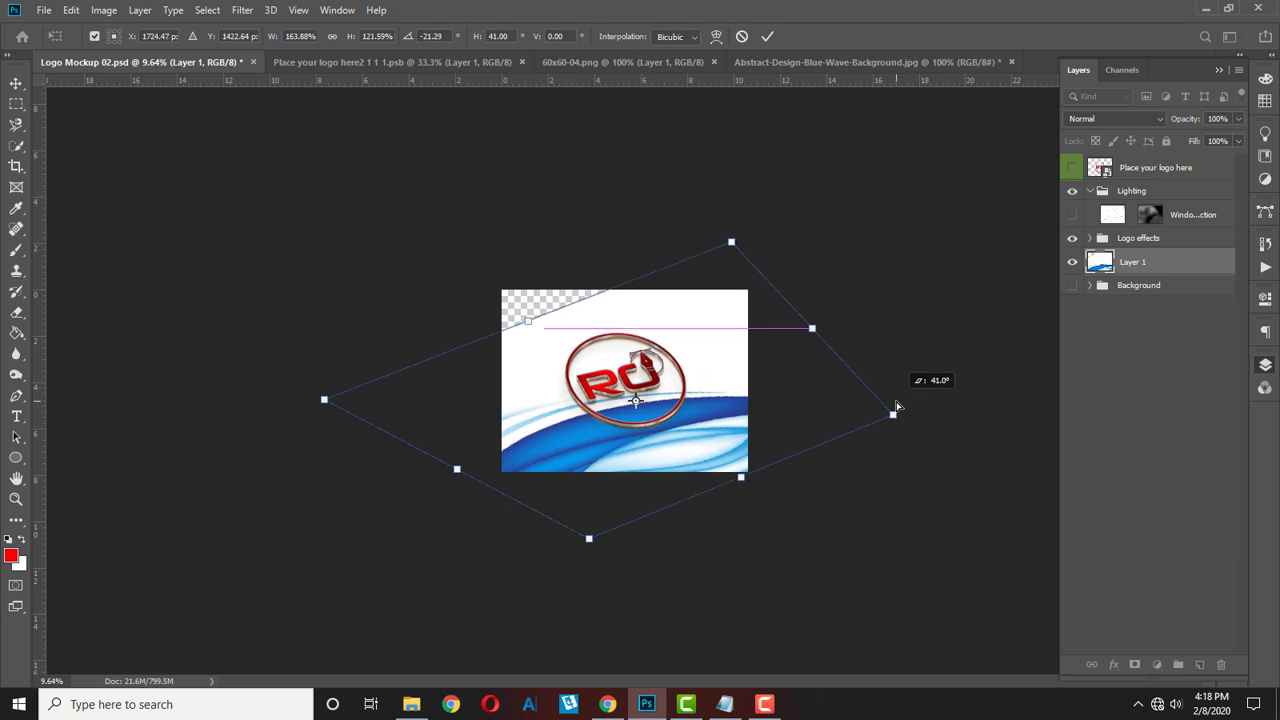
{"action": "left_click_drag", "start_coordinate": [734, 244], "coordinate": [673, 279]}
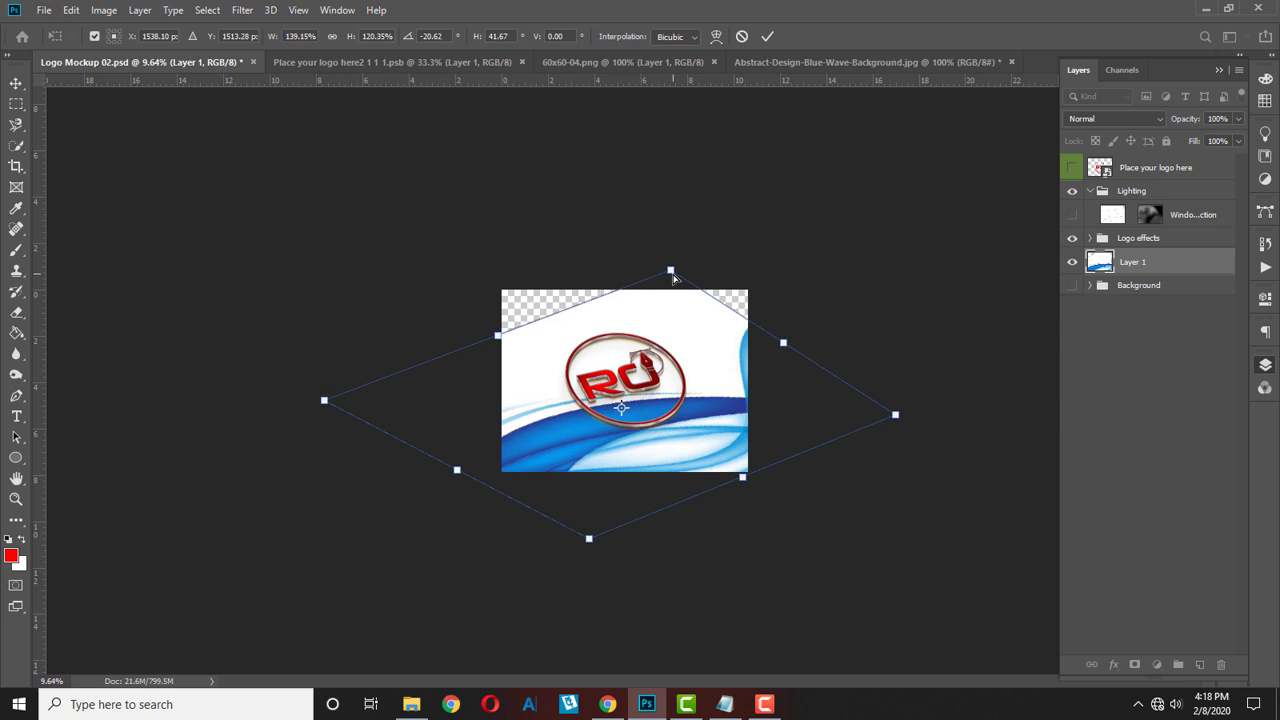
{"action": "key", "text": "Return"}
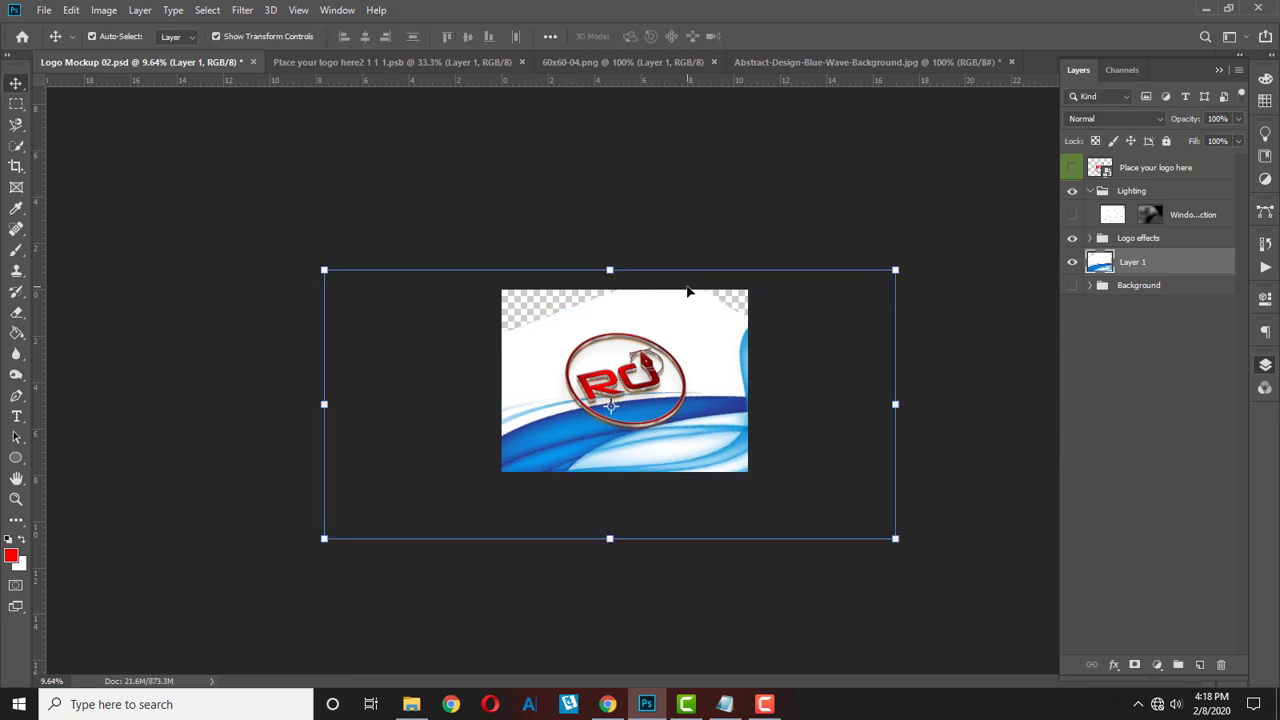
Step: Add a white-filled layer at the very bottom of the layer stack to cover the transparent canvas corners
{"action": "key", "text": "ctrl+plus"}
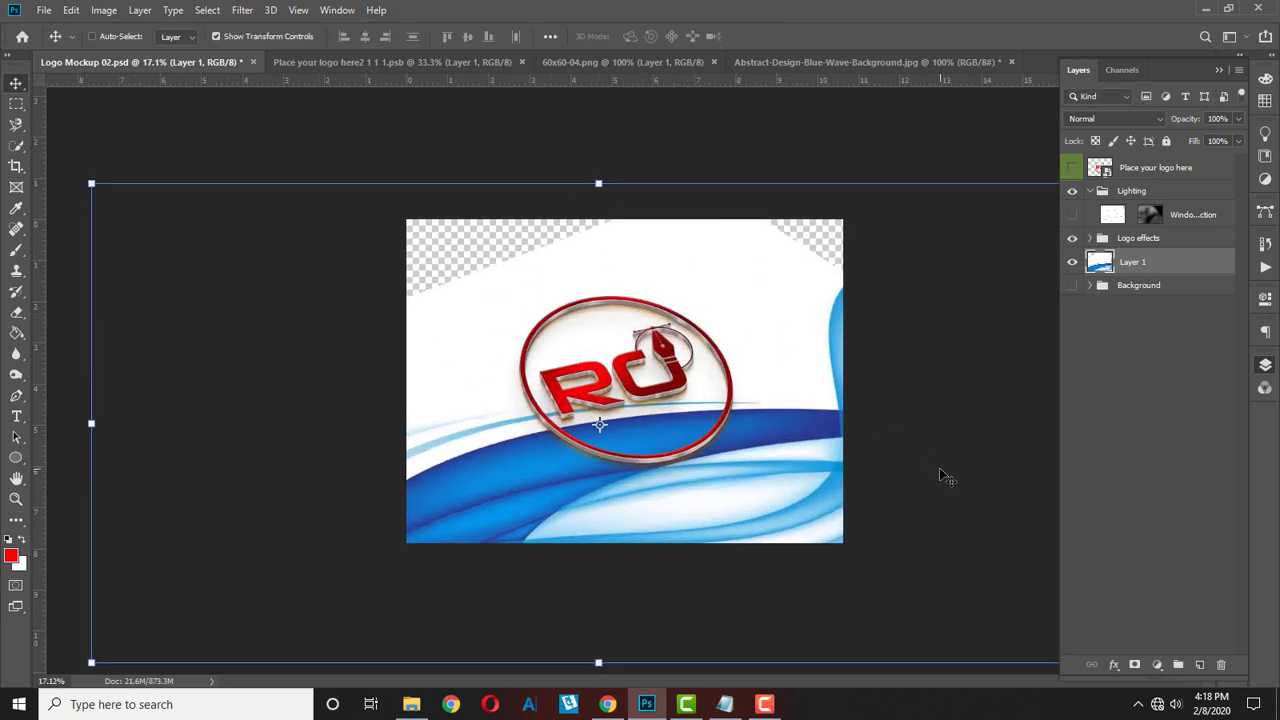
{"action": "key", "text": "ctrl+plus"}
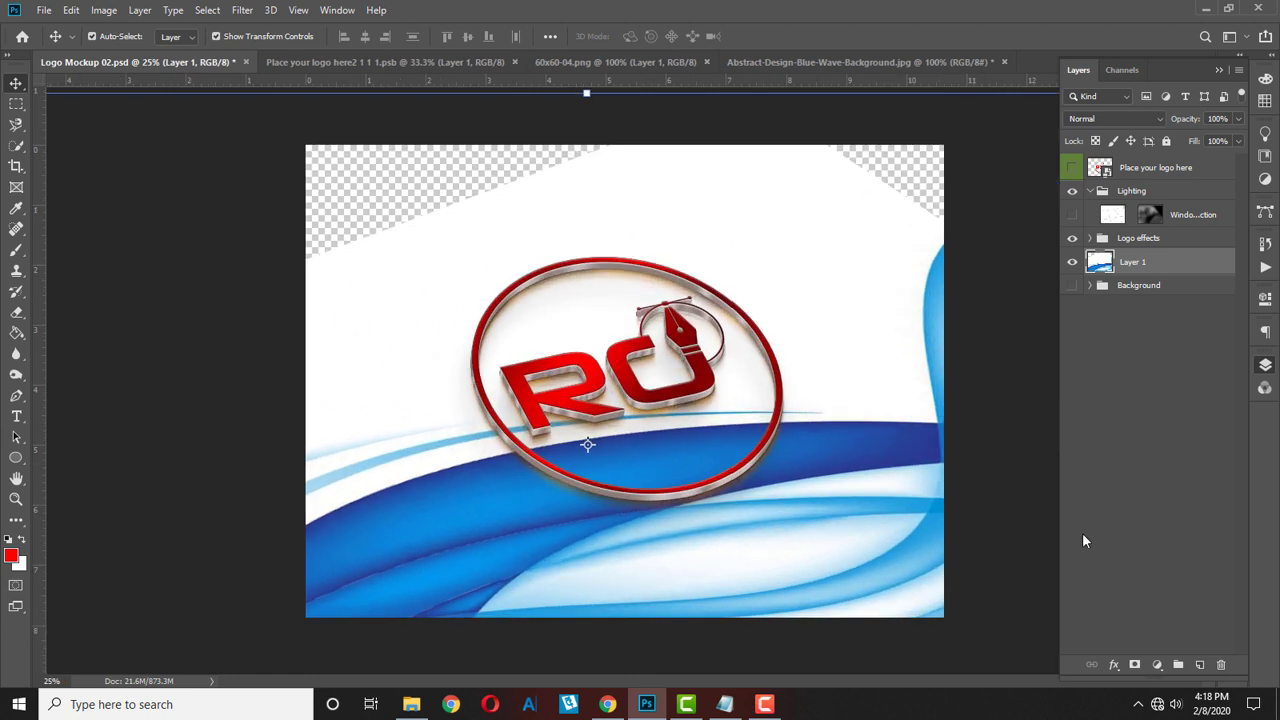
{"action": "left_click", "coordinate": [1200, 665]}
{"action": "left_click", "coordinate": [20, 334]}
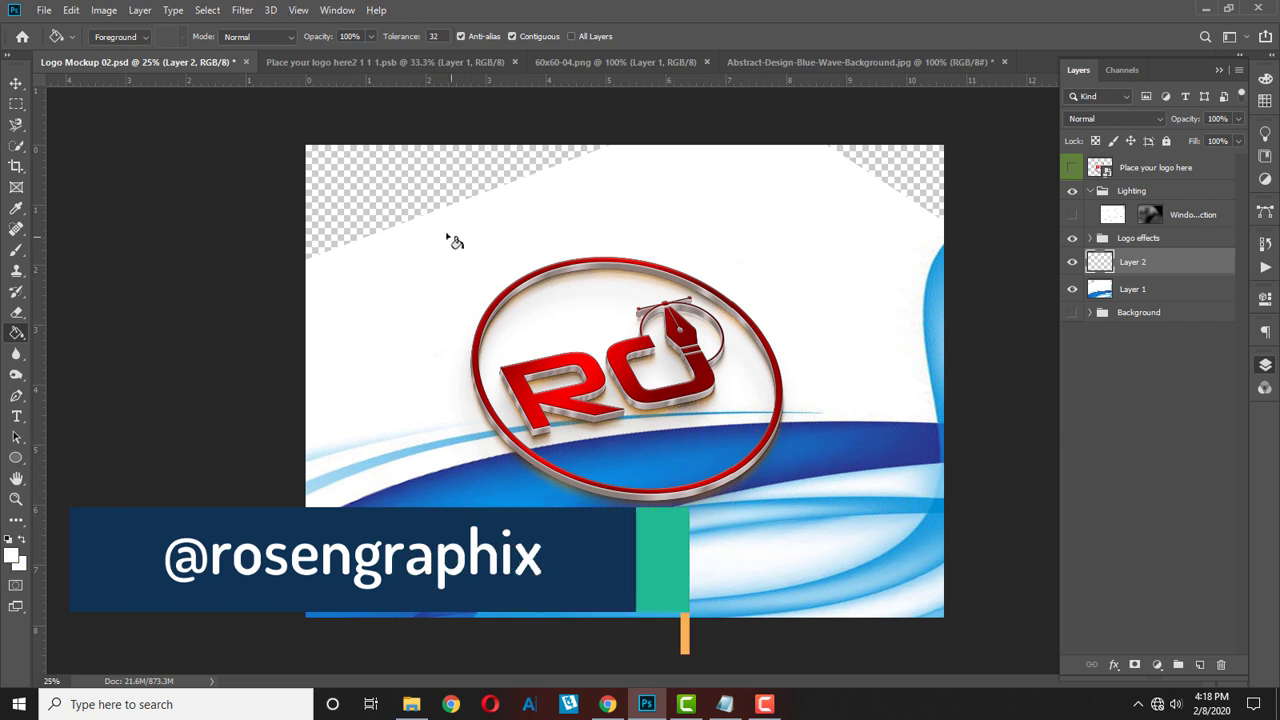
{"action": "key", "text": "ctrl+BackSpace"}
{"action": "left_click", "coordinate": [15, 85]}
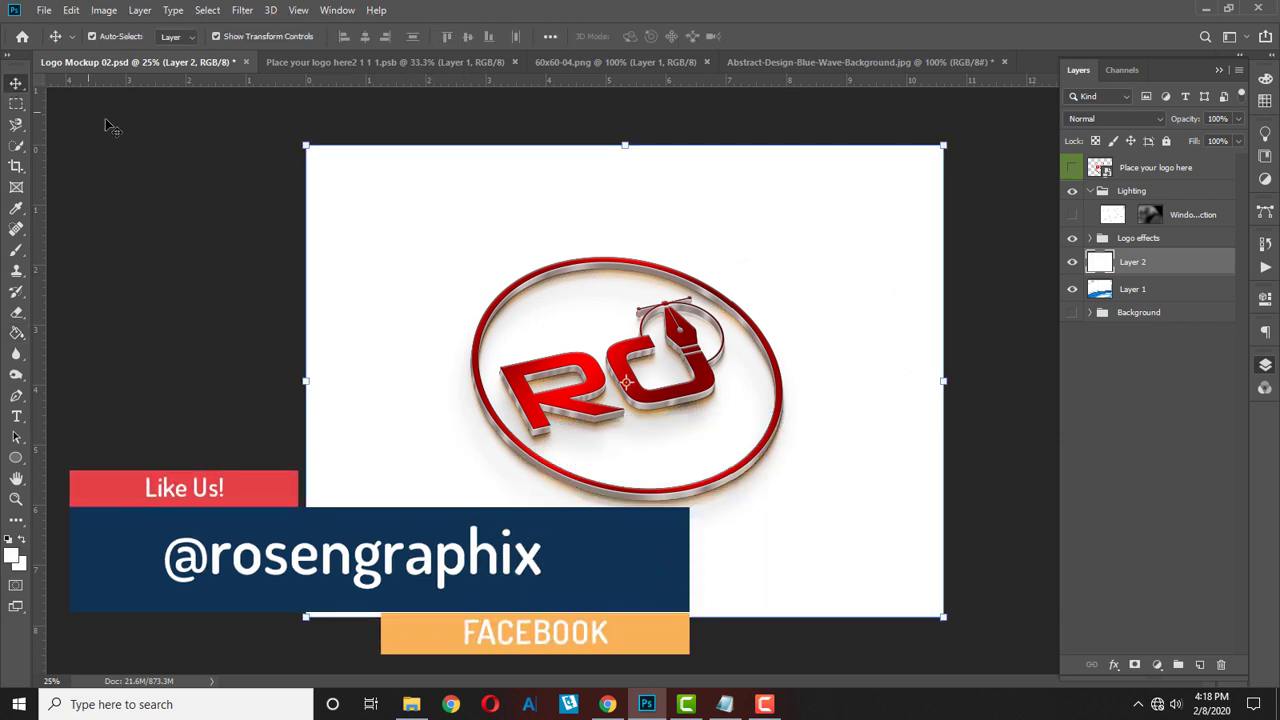
{"action": "key", "text": "ctrl+shift+bracketleft"}
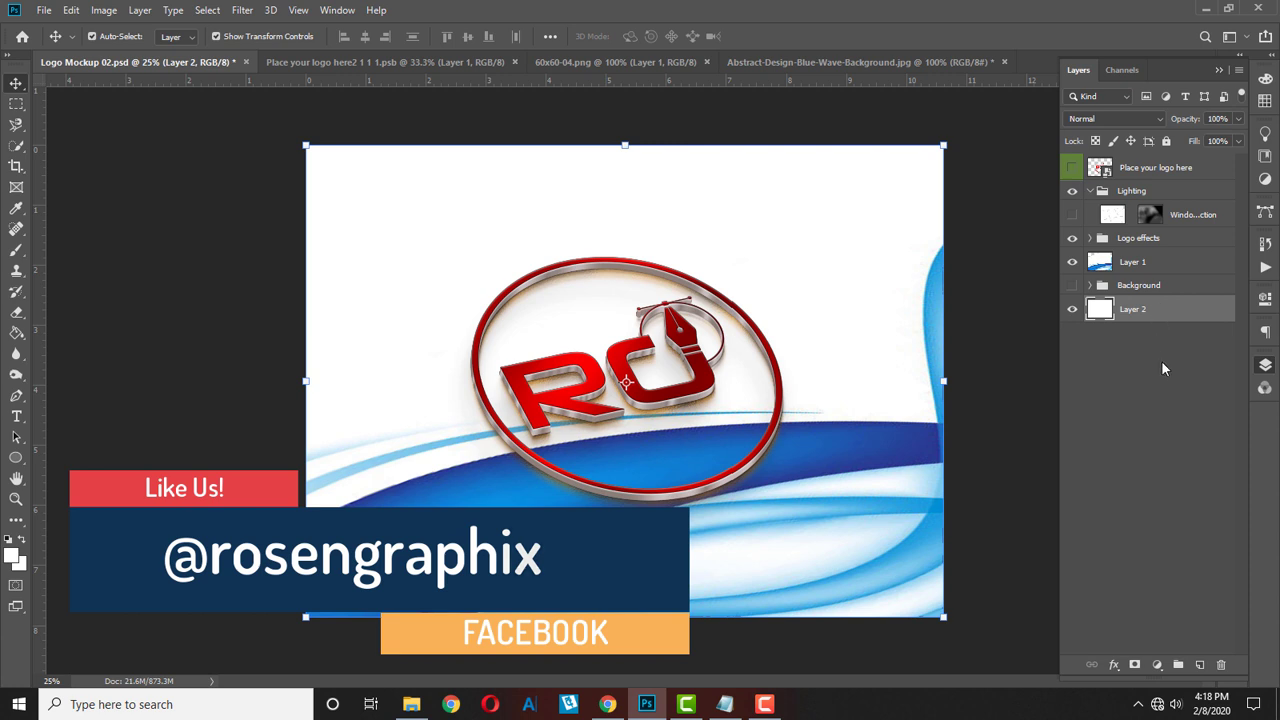
{"action": "left_click", "coordinate": [186, 289]}
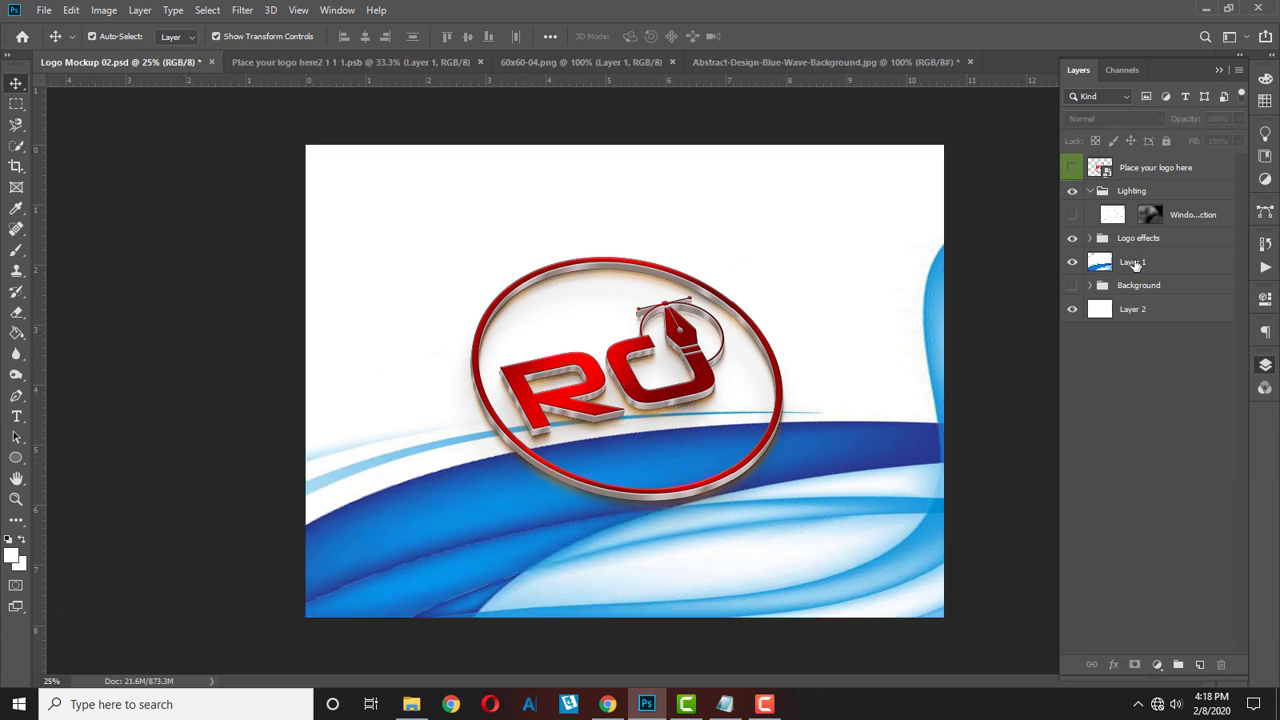
Step: Set the blue wave layer to 50% opacity along the lower canvas and place an upside-down duplicate at the canvas's upper left
{"action": "left_click", "coordinate": [1136, 263]}
{"action": "left_click_drag", "start_coordinate": [866, 473], "coordinate": [934, 428]}
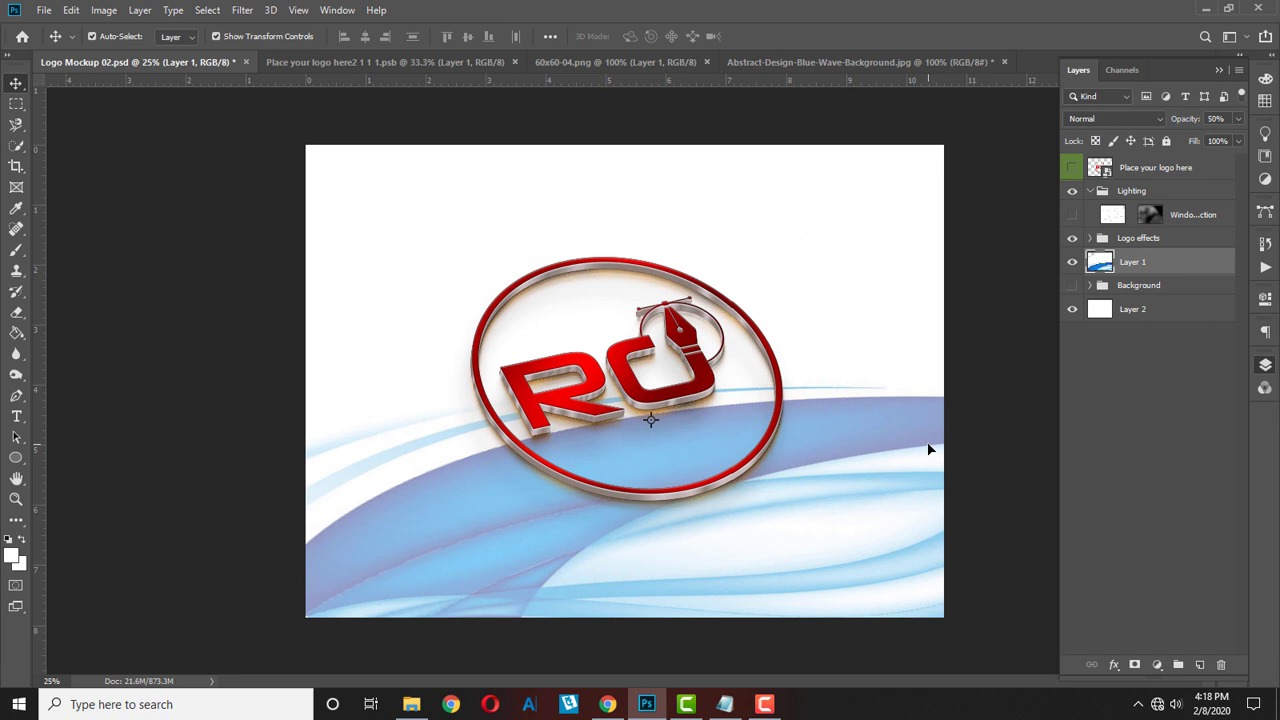
{"action": "left_click_drag", "start_coordinate": [882, 427], "coordinate": [557, 91]}
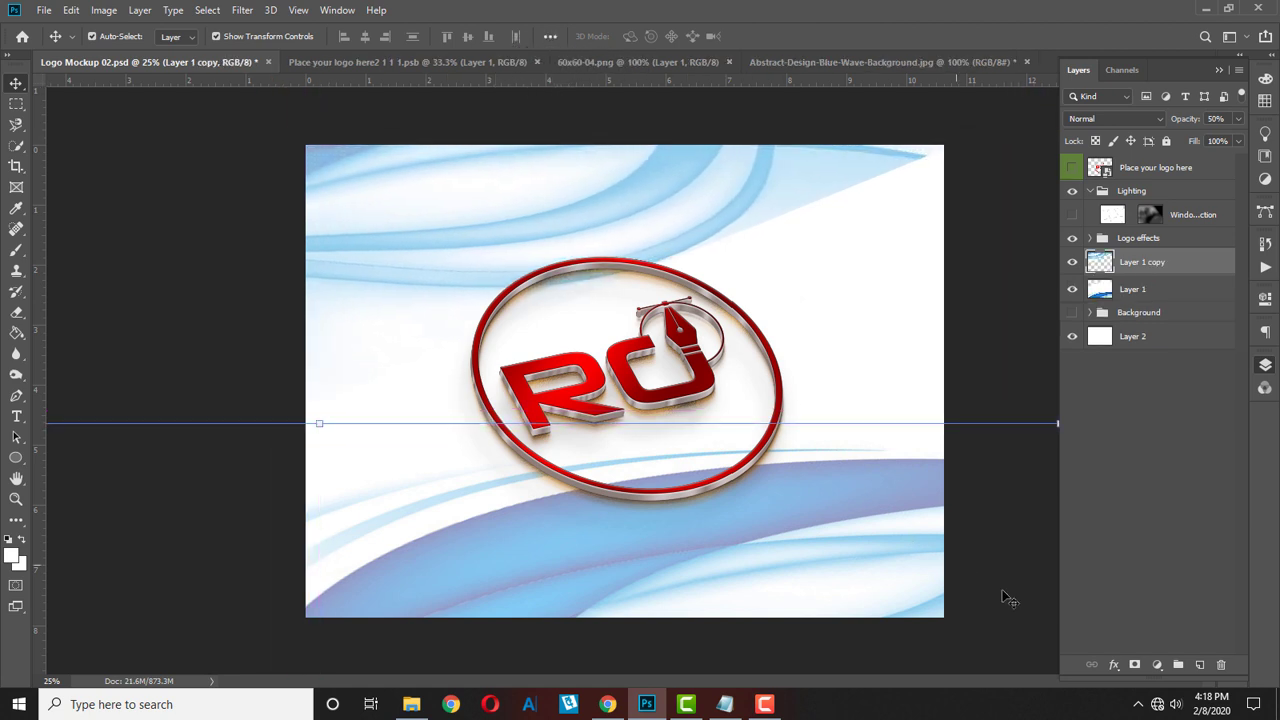
{"action": "left_click", "coordinate": [837, 565]}
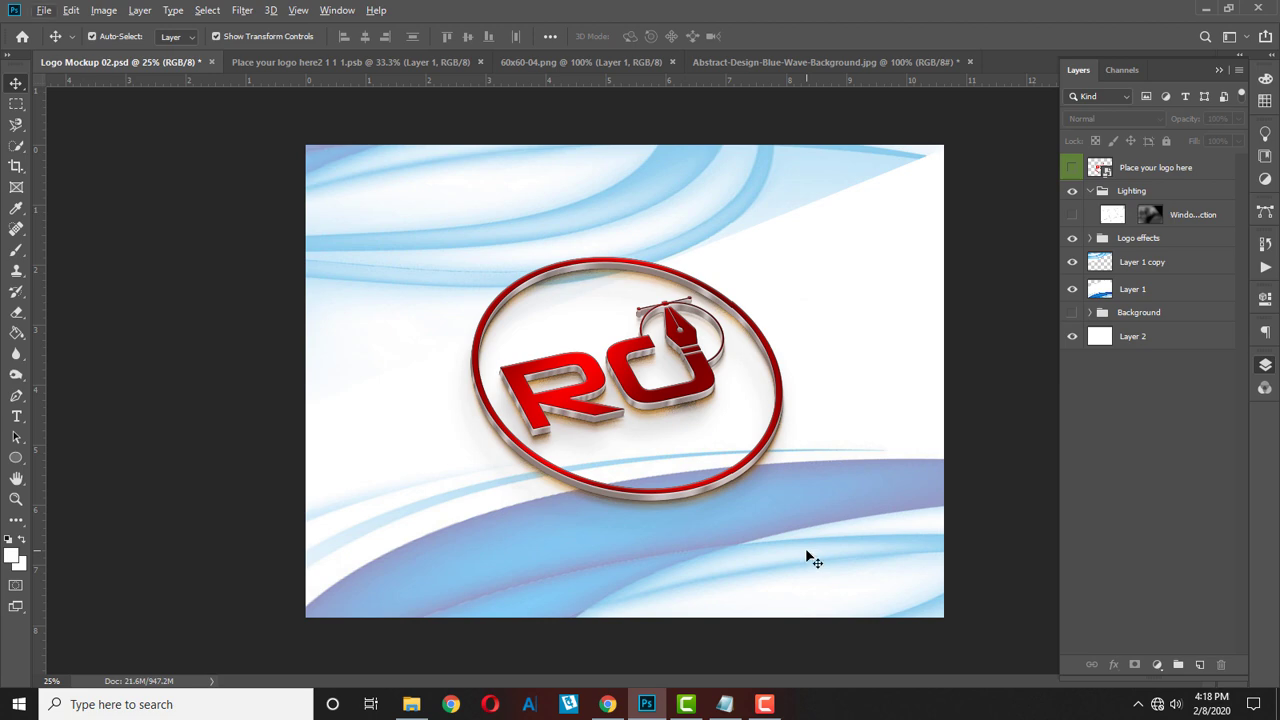
Step: Save a JPEG copy of the blue-wave mockup as Logo Mockup 02 C at maximum quality 12 with Baseline ("Standard") format
{"action": "left_click", "coordinate": [44, 10]}
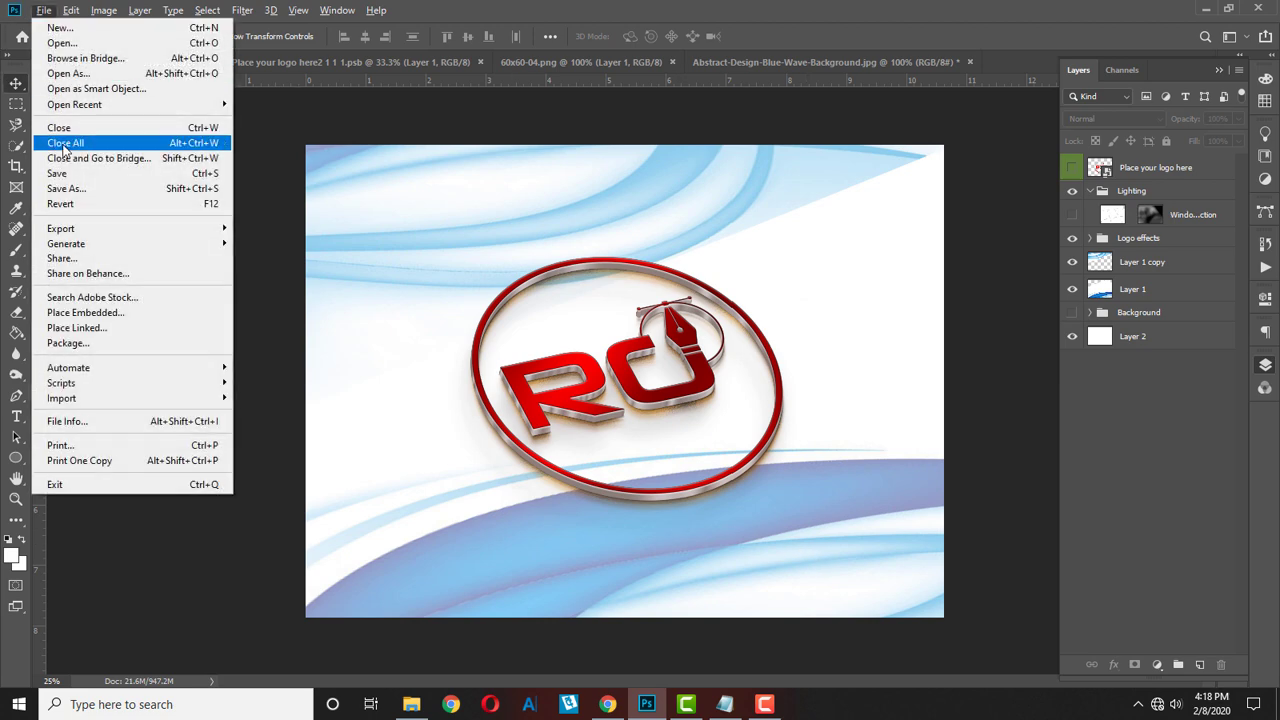
{"action": "left_click", "coordinate": [85, 190]}
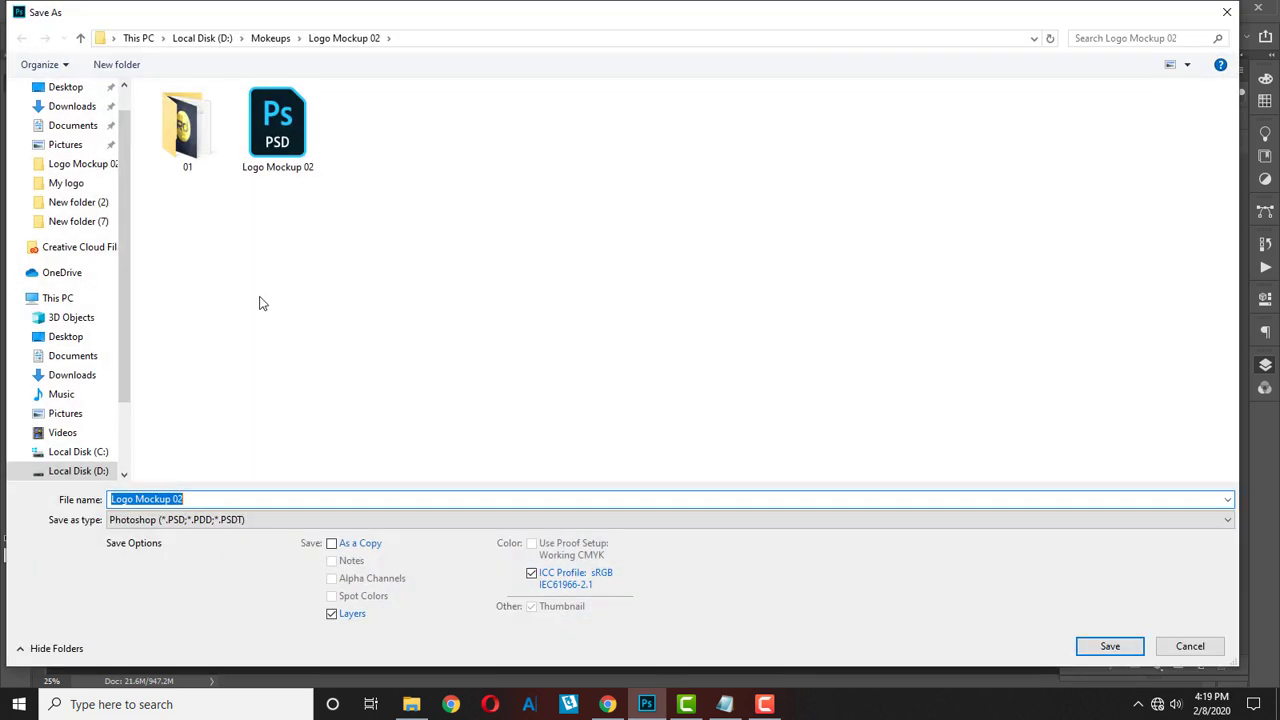
{"action": "left_click", "coordinate": [183, 521]}
{"action": "left_click", "coordinate": [200, 359]}
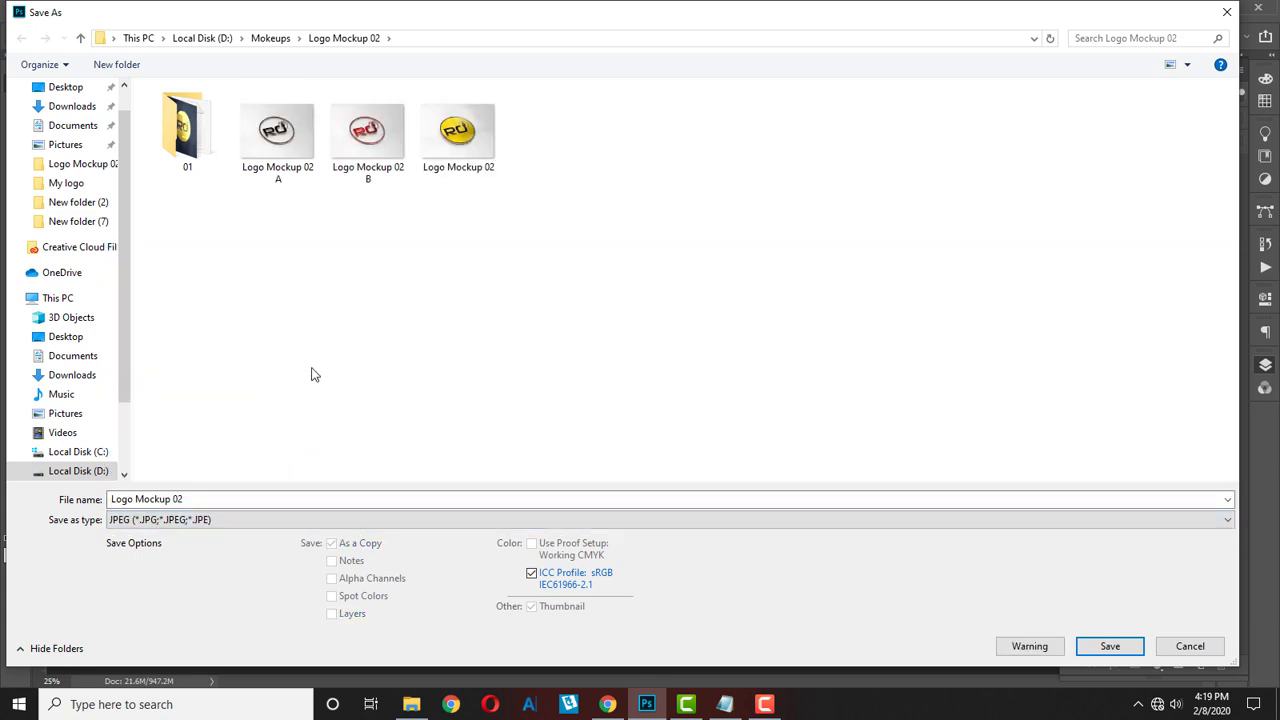
{"action": "left_click", "coordinate": [195, 500]}
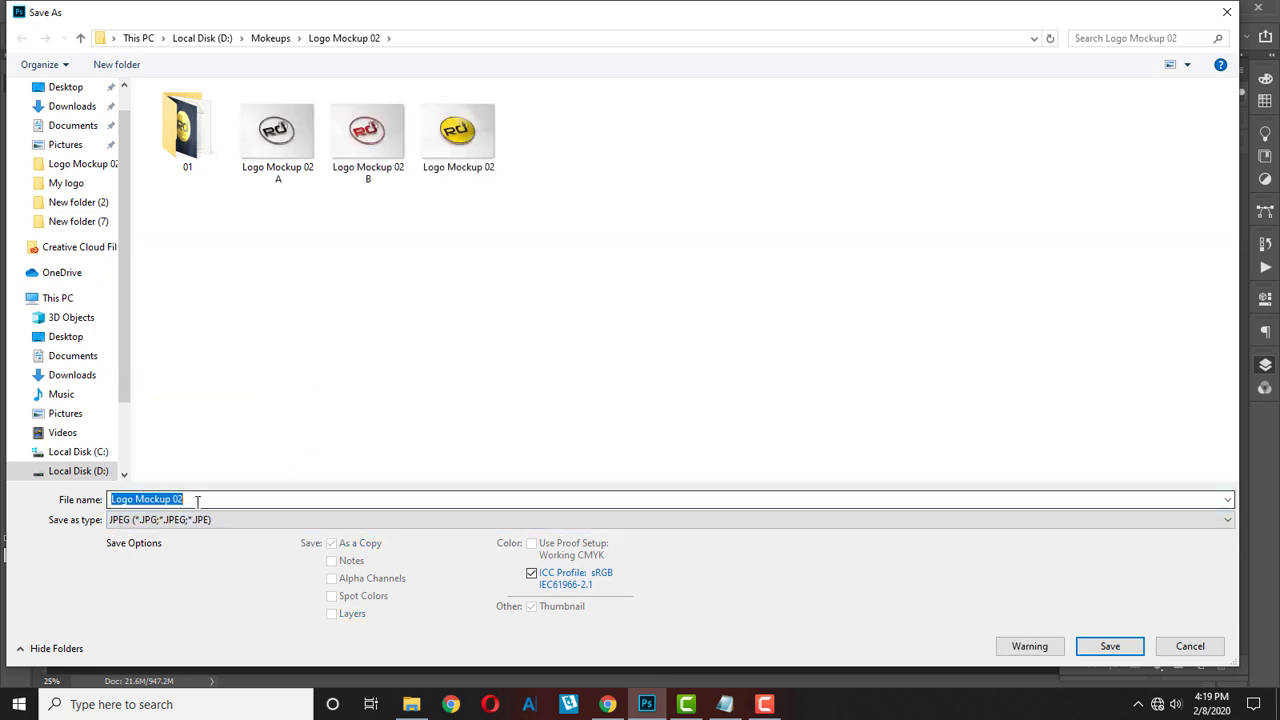
{"action": "left_click", "coordinate": [197, 500]}
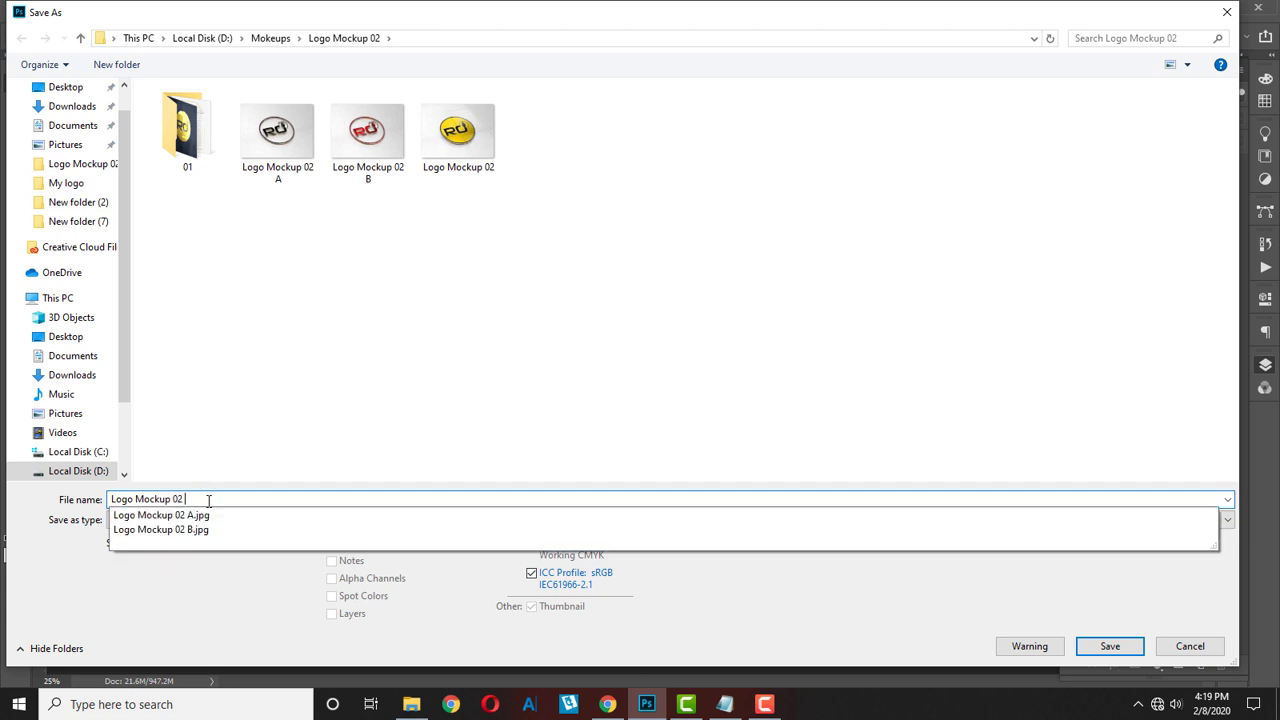
{"action": "type", "text": "C"}
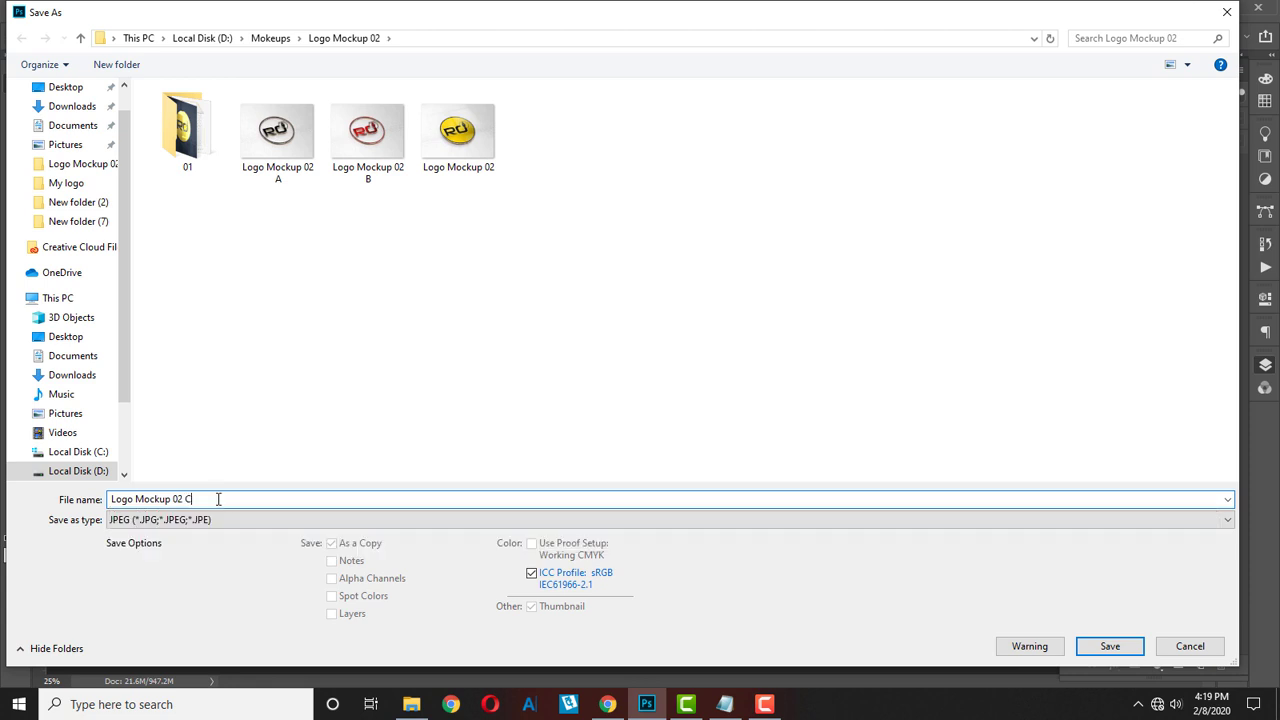
{"action": "left_click", "coordinate": [1108, 646]}
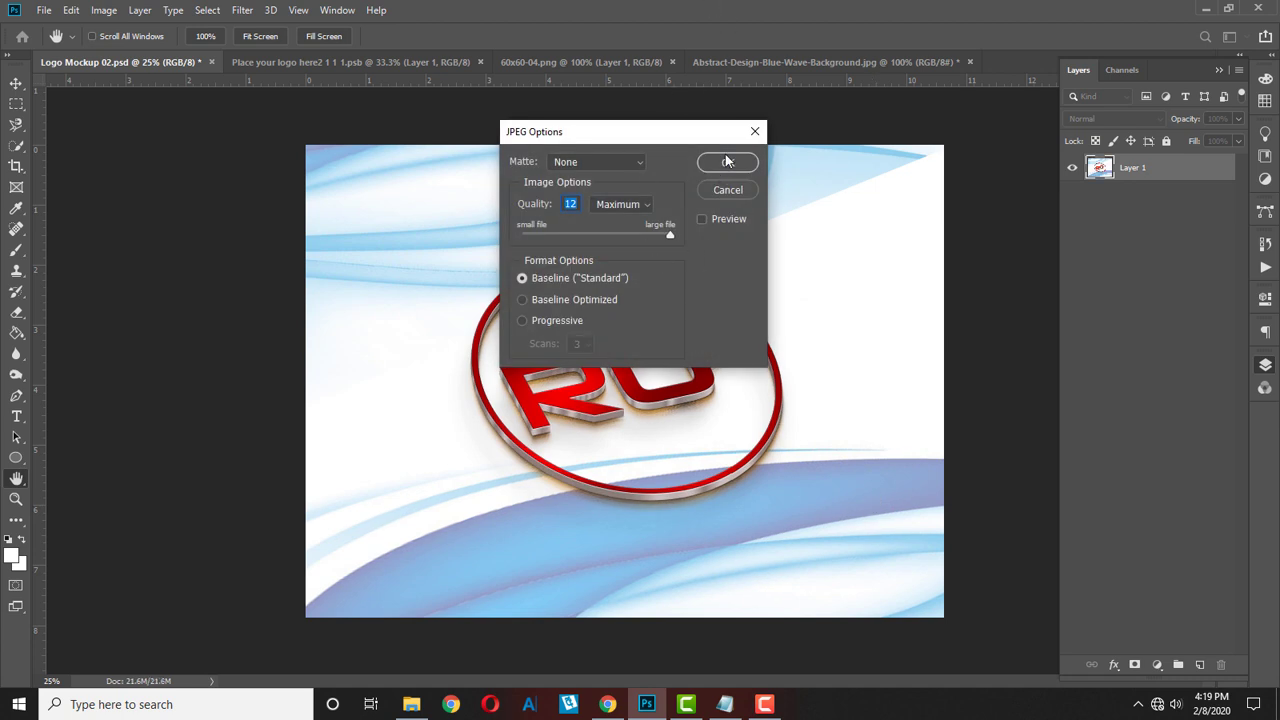
{"action": "left_click", "coordinate": [727, 161]}
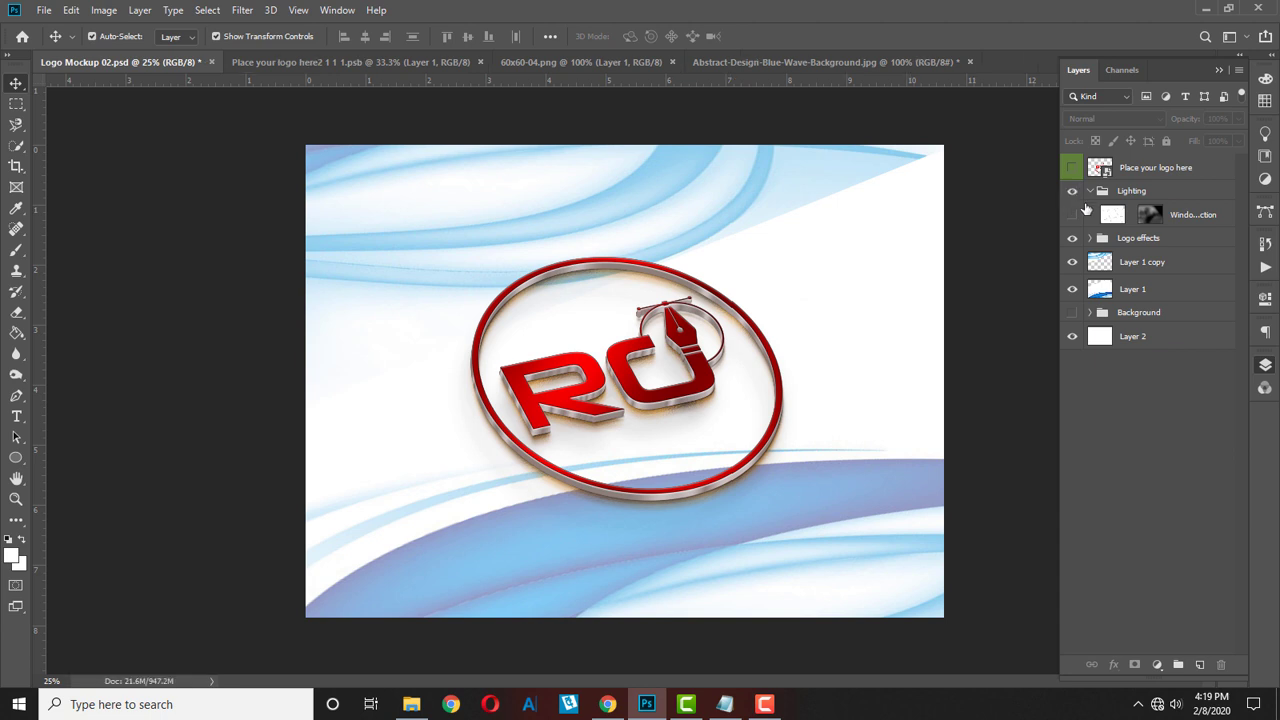
Step: Show the Background group behind the waves, keep the window reflection hidden, and shift the lower wave layer so its corner clears the canvas
{"action": "left_click", "coordinate": [1073, 216]}
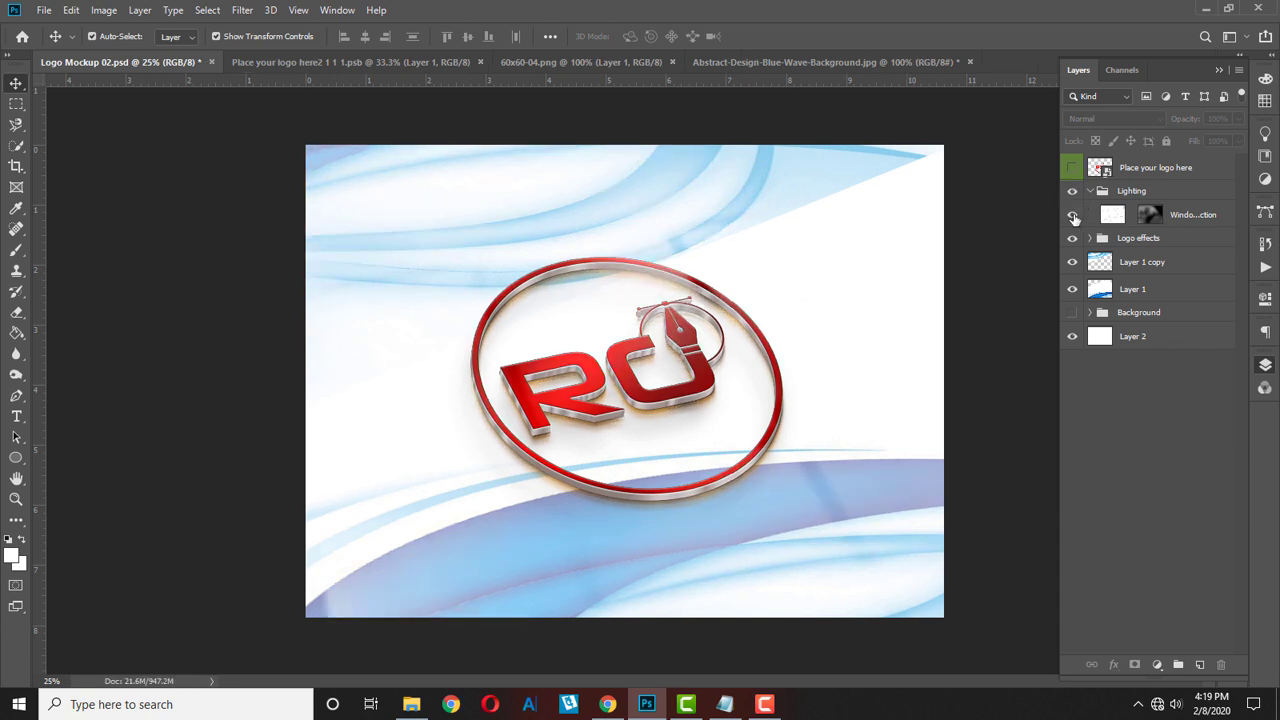
{"action": "left_click", "coordinate": [1073, 313]}
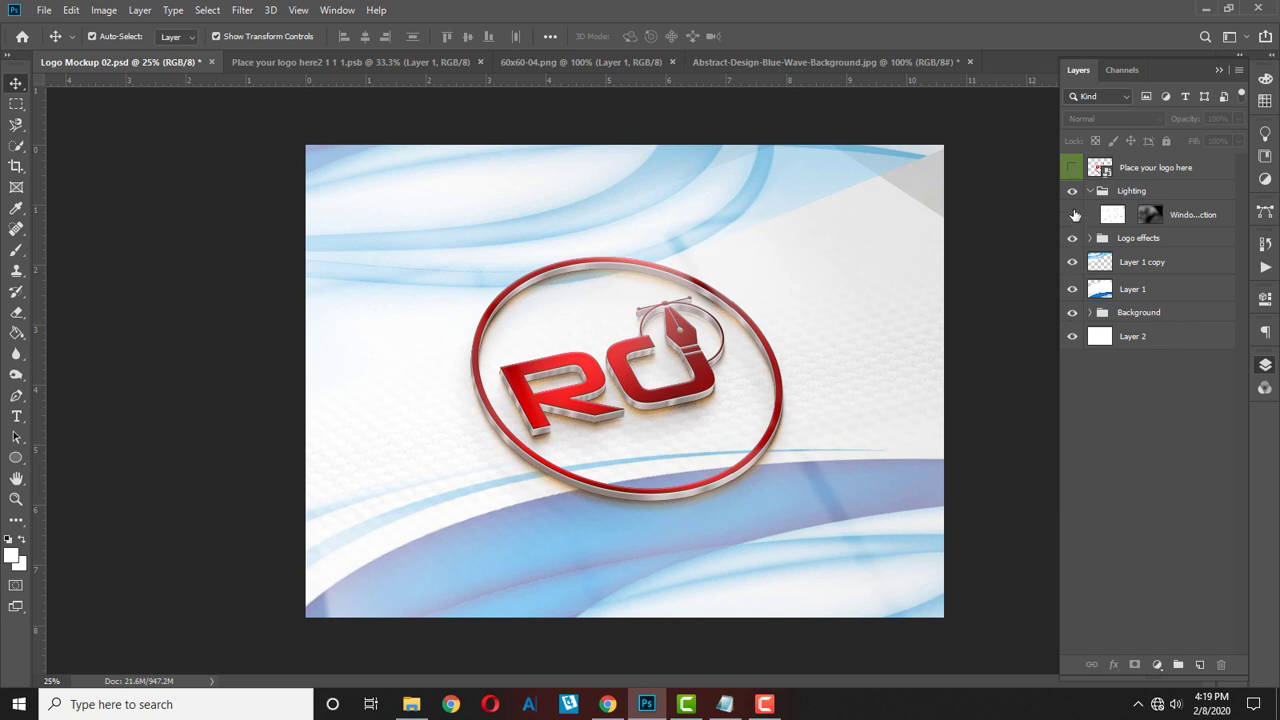
{"action": "left_click", "coordinate": [1073, 215]}
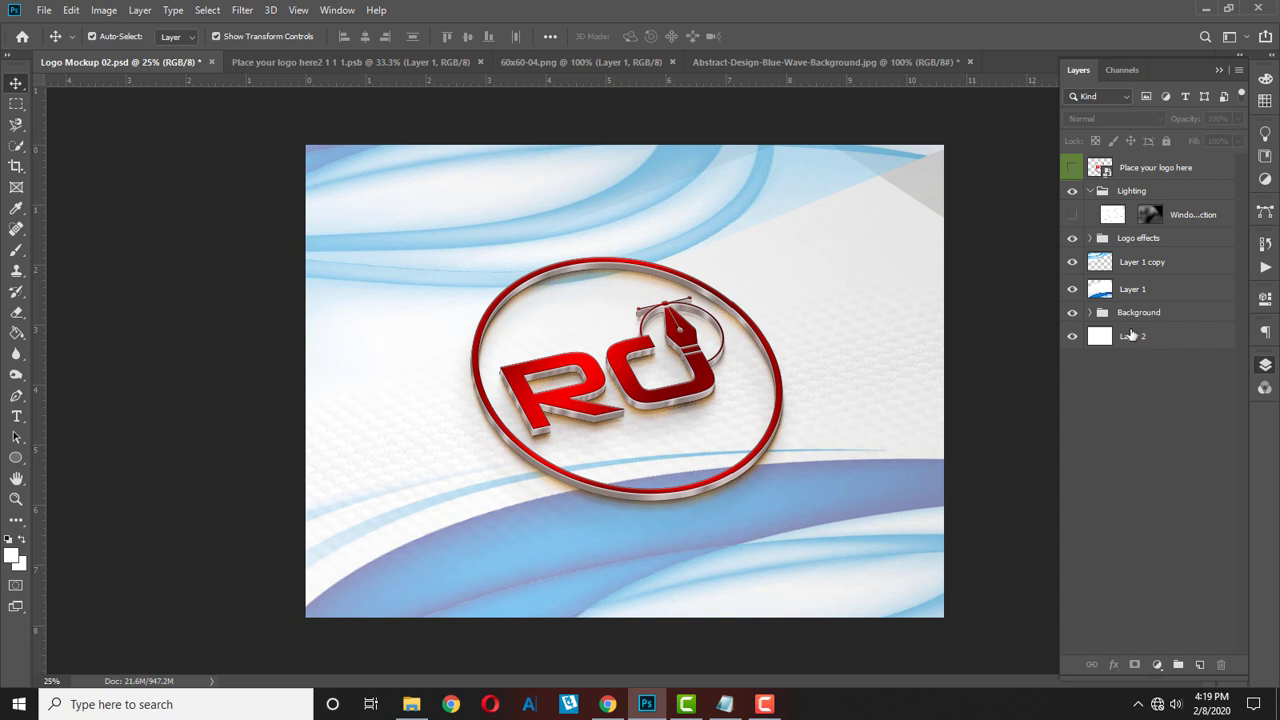
{"action": "left_click_drag", "start_coordinate": [930, 215], "coordinate": [968, 222]}
{"action": "left_click", "coordinate": [238, 310]}
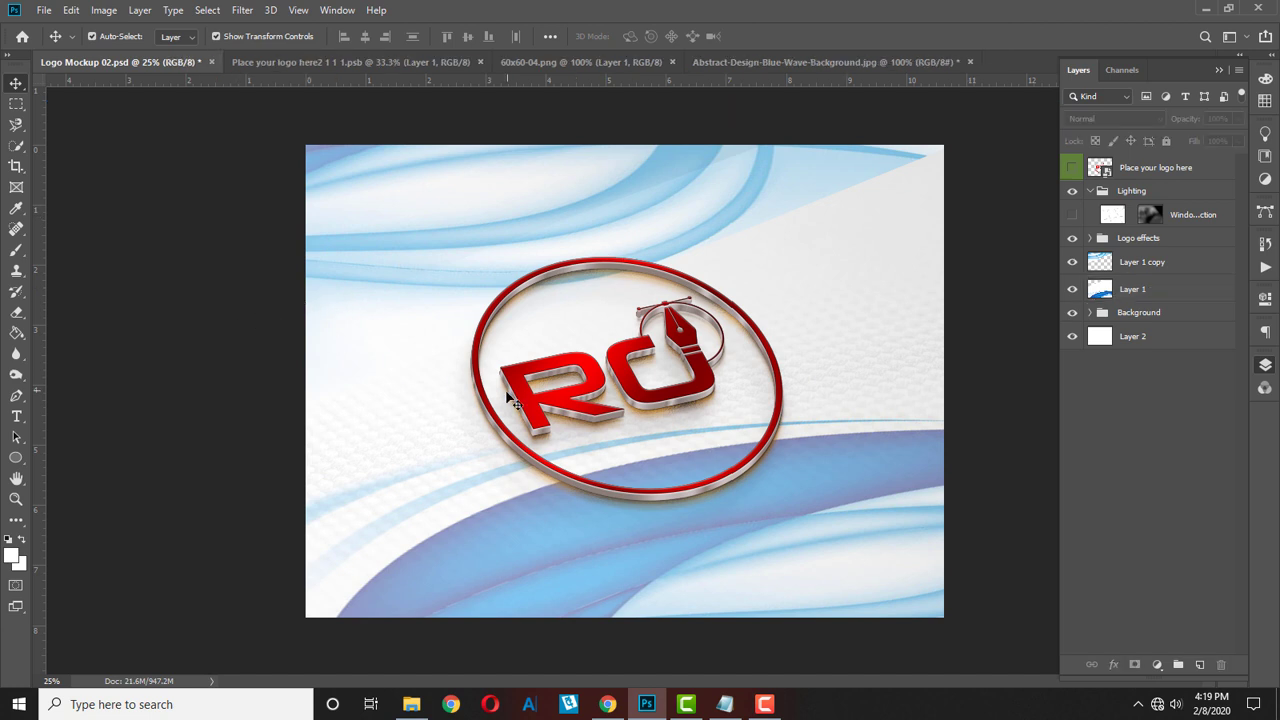
Step: Save a JPEG copy of the waves over the textured background as Logo Mockup 02 D at maximum quality 12
{"action": "left_click", "coordinate": [44, 10]}
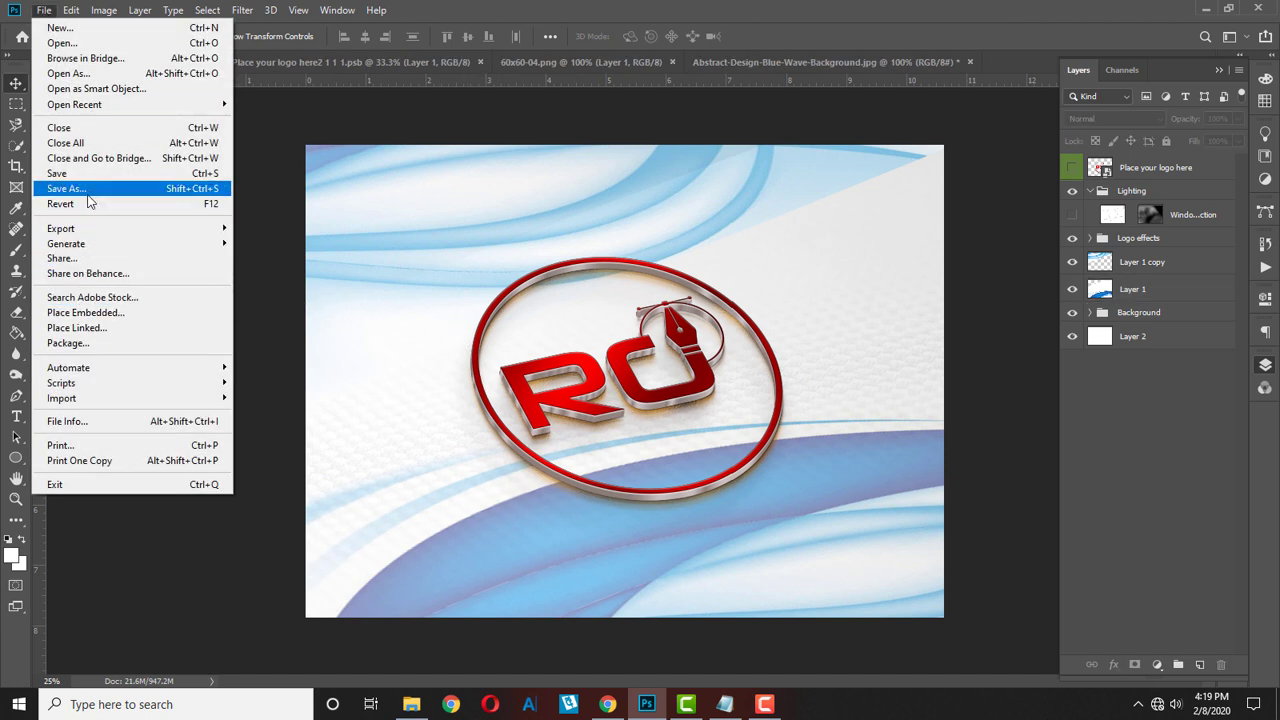
{"action": "left_click", "coordinate": [88, 194]}
{"action": "left_click", "coordinate": [217, 522]}
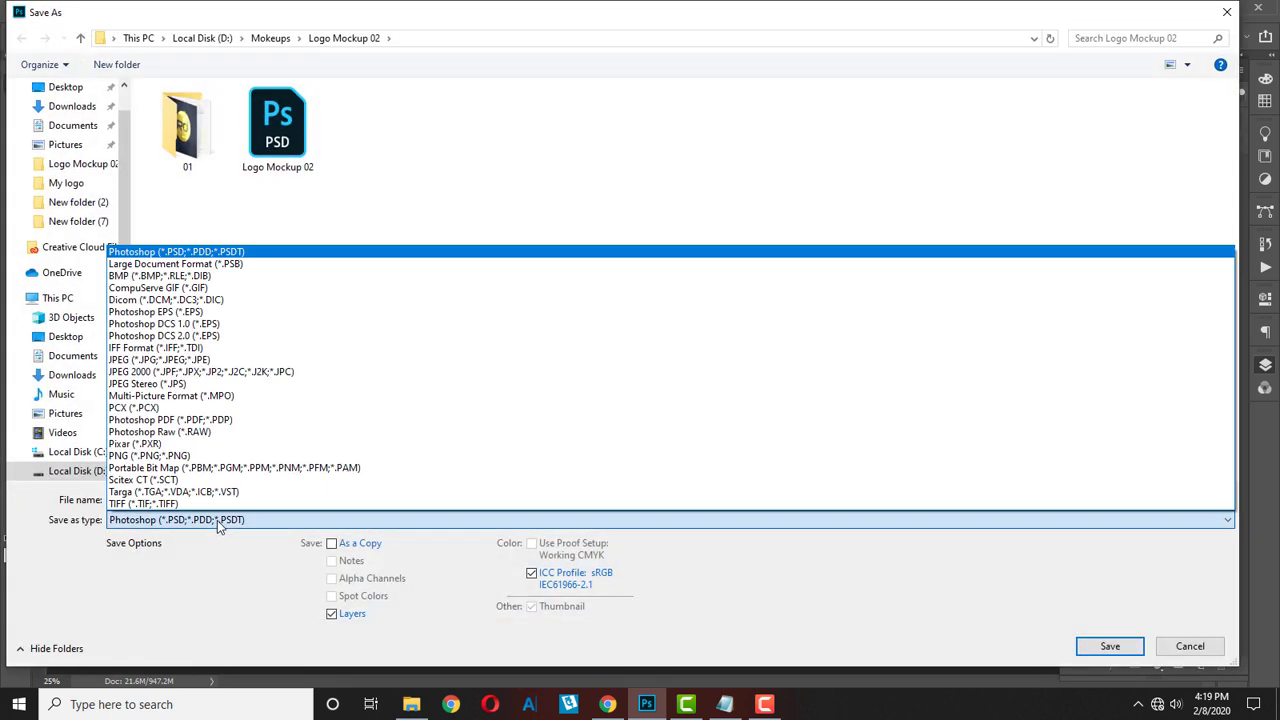
{"action": "left_click", "coordinate": [350, 358]}
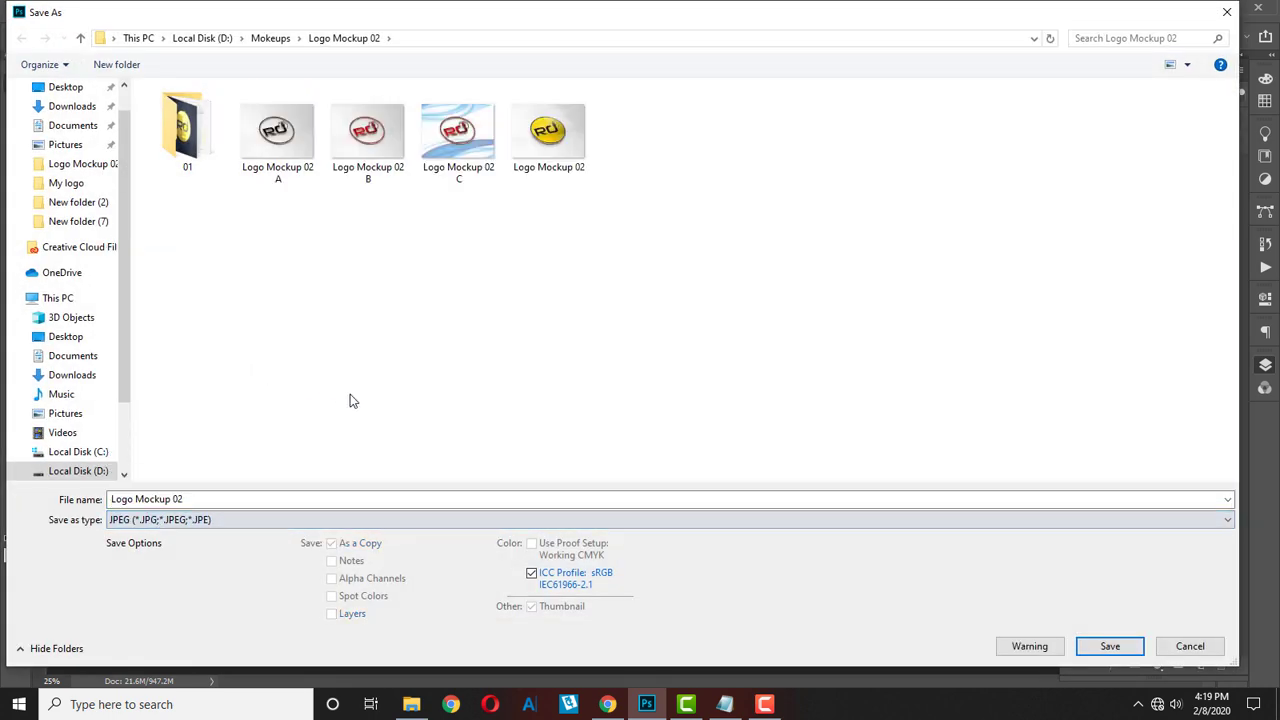
{"action": "left_click", "coordinate": [255, 497]}
{"action": "left_click", "coordinate": [248, 499]}
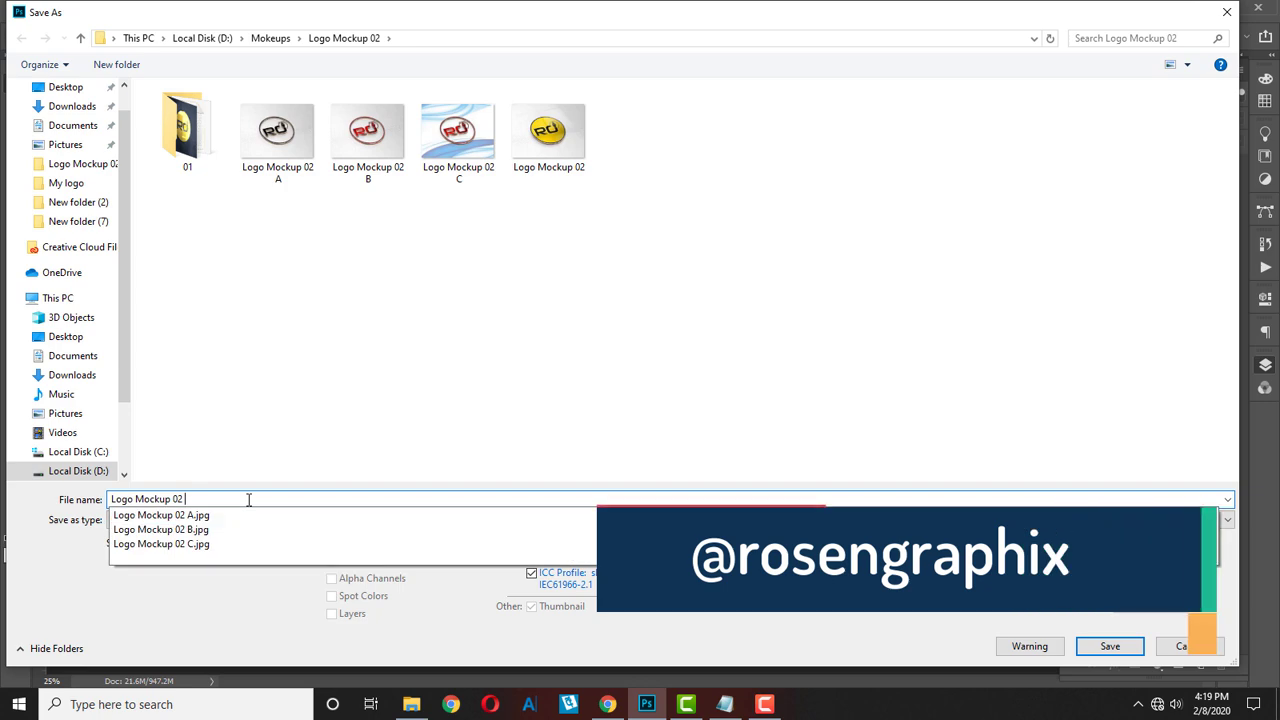
{"action": "type", "text": "D"}
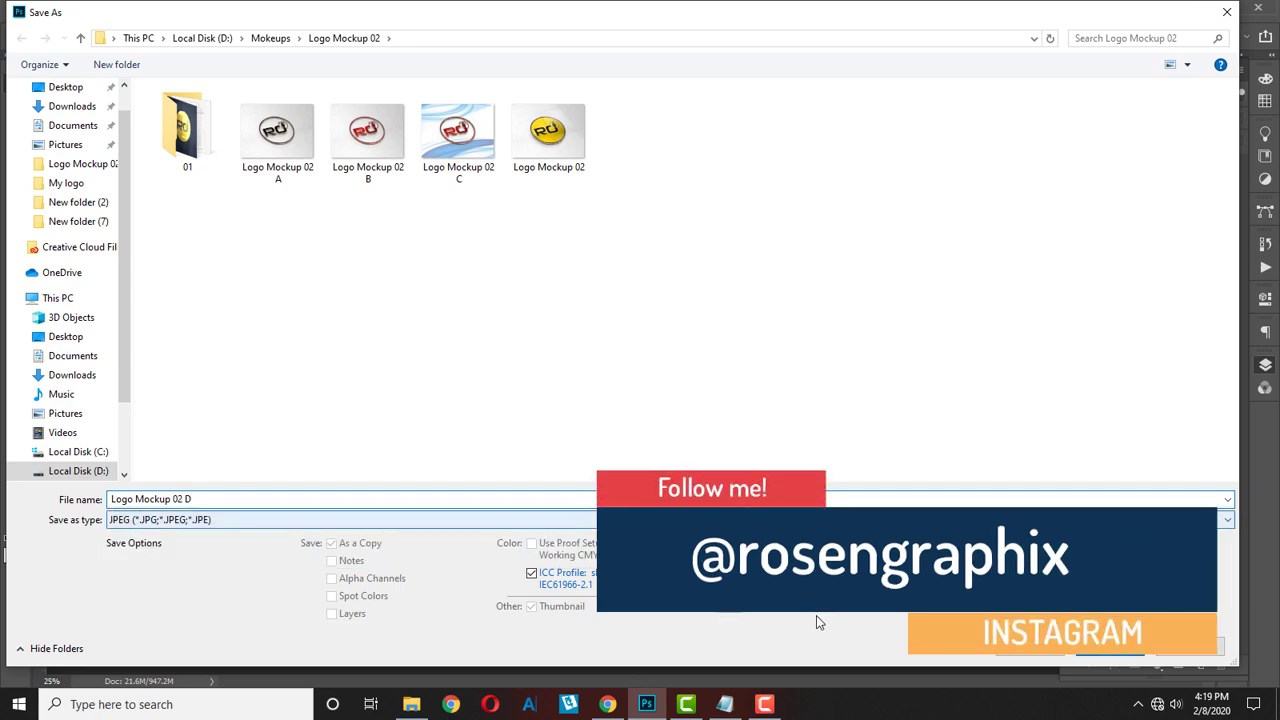
{"action": "left_click", "coordinate": [1110, 658]}
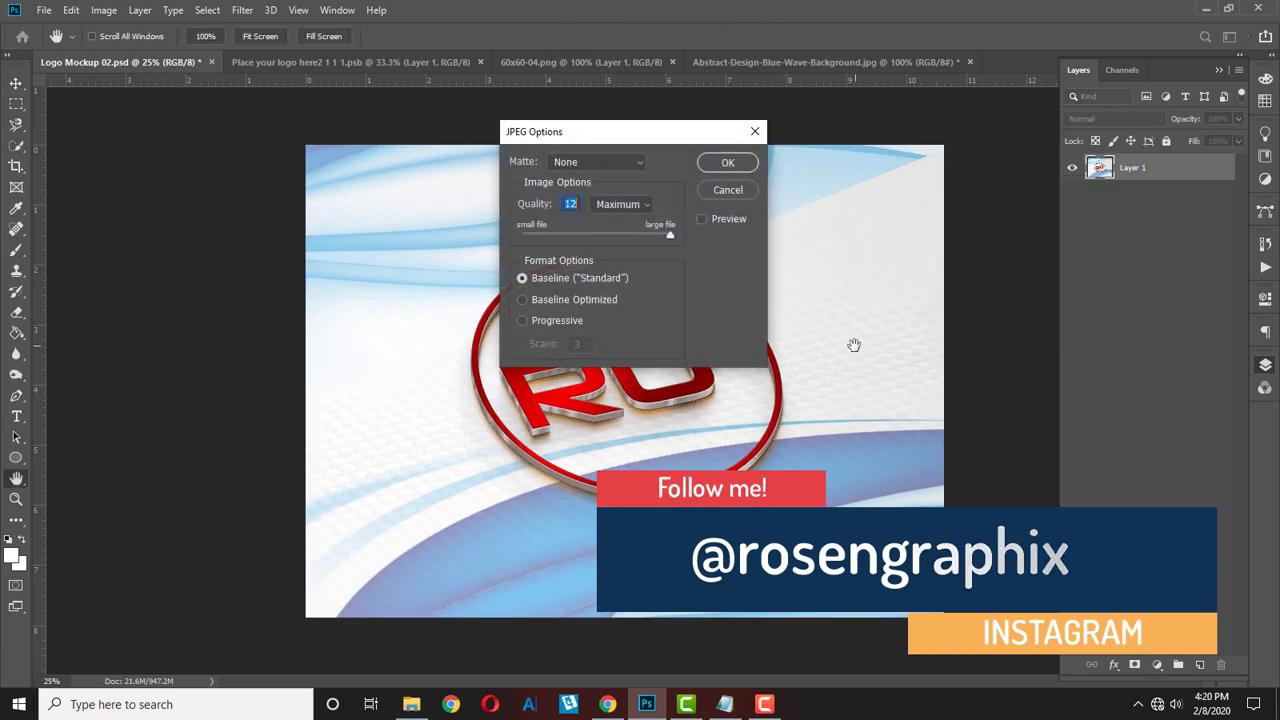
{"action": "left_click", "coordinate": [729, 163]}
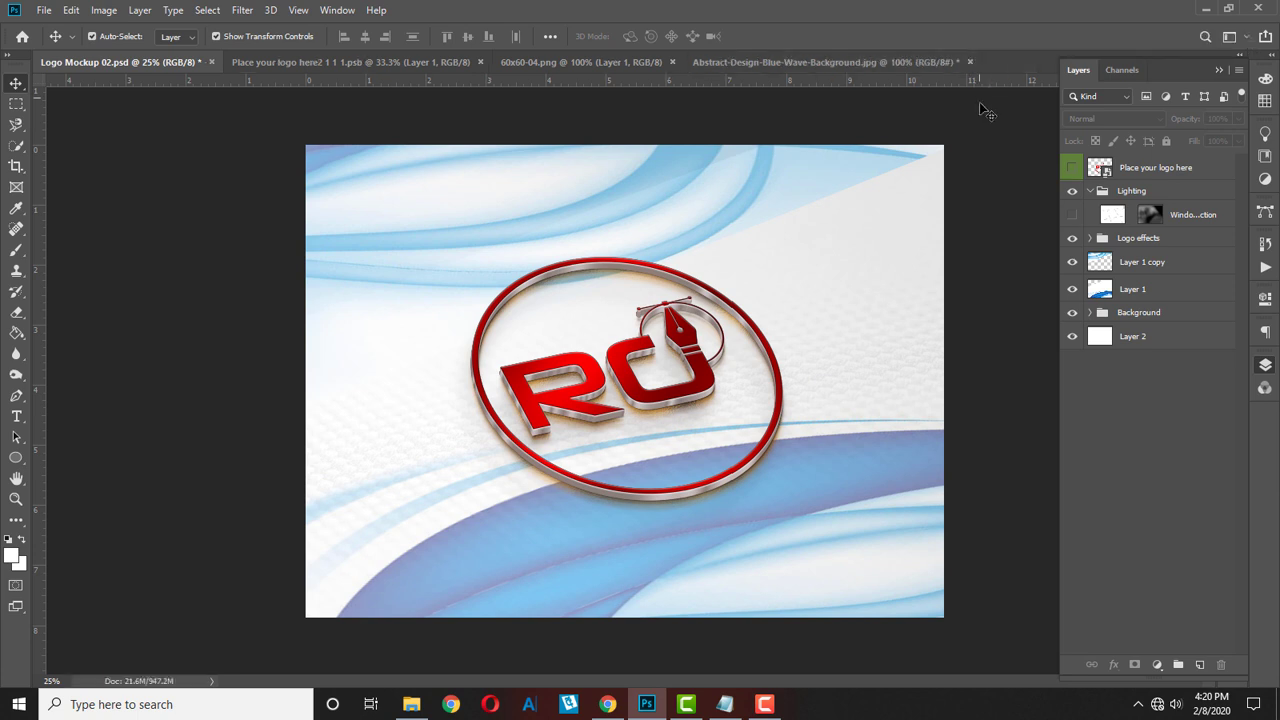
Step: Delete both blue wave layers, Layer 1 and Layer 1 copy, from the mockup and clear the layer selection
{"action": "left_click", "coordinate": [1125, 290]}
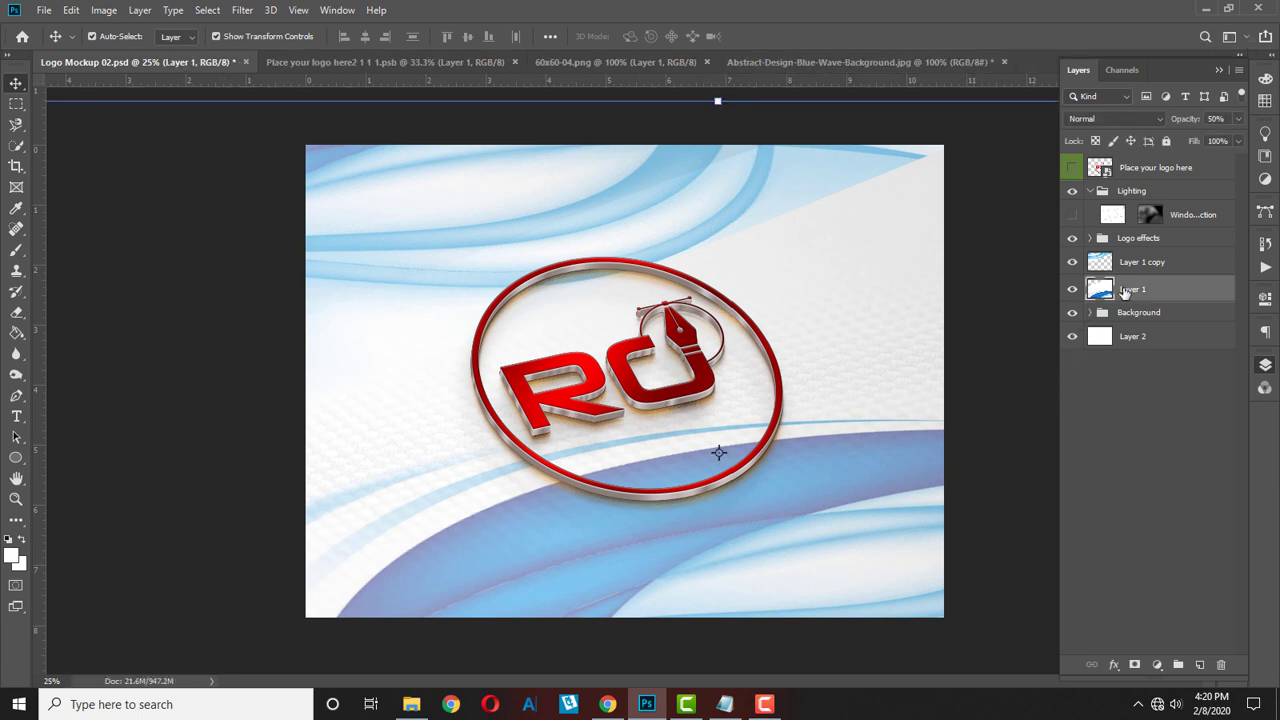
{"action": "key", "text": "Delete"}
{"action": "left_click", "coordinate": [1135, 268]}
{"action": "key", "text": "Delete"}
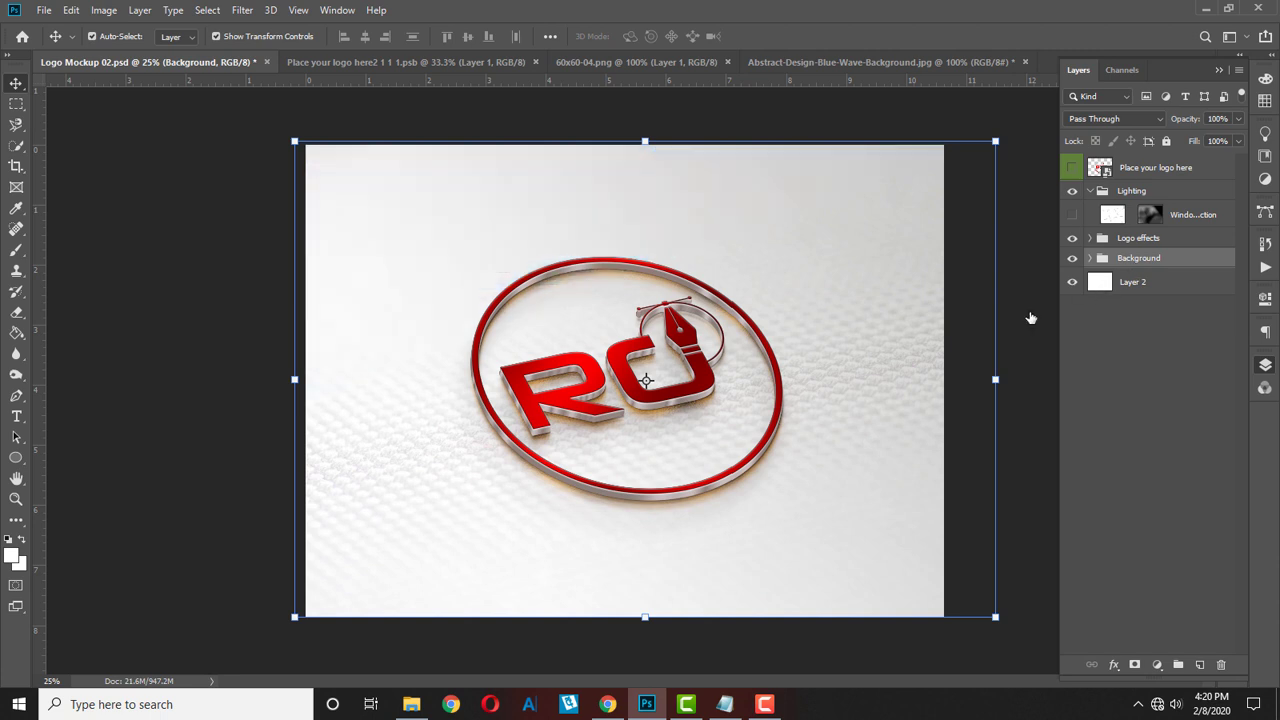
{"action": "left_click", "coordinate": [240, 342]}
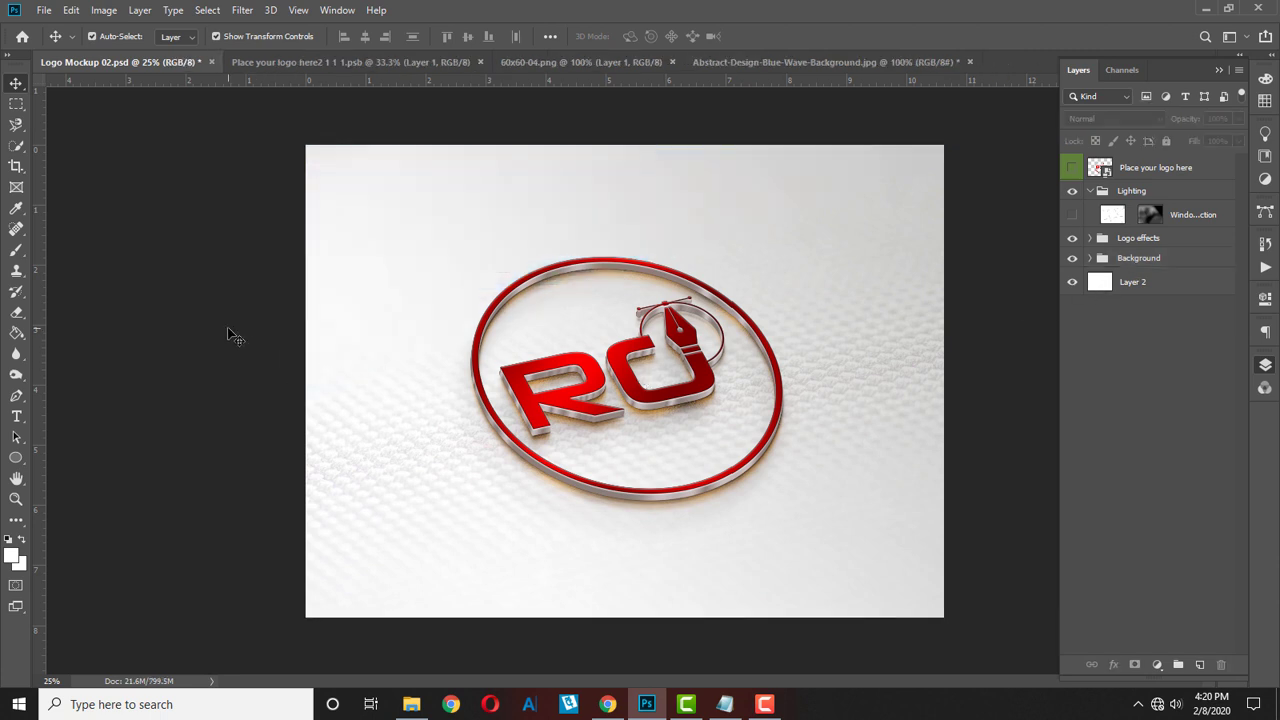
Step: Open the contents of the Place your logo here smart object and compare the flat logo with its close-up rendering in the mockup
{"action": "double_click", "coordinate": [1102, 170]}
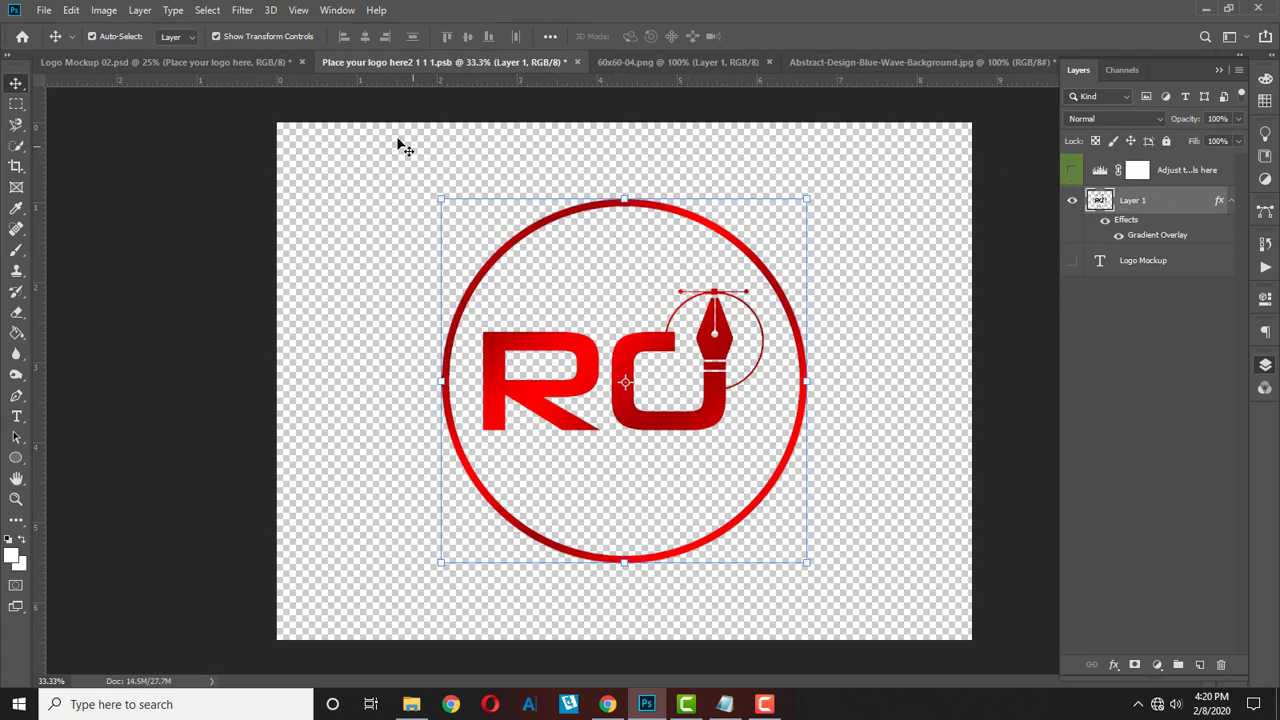
{"action": "left_click", "coordinate": [198, 63]}
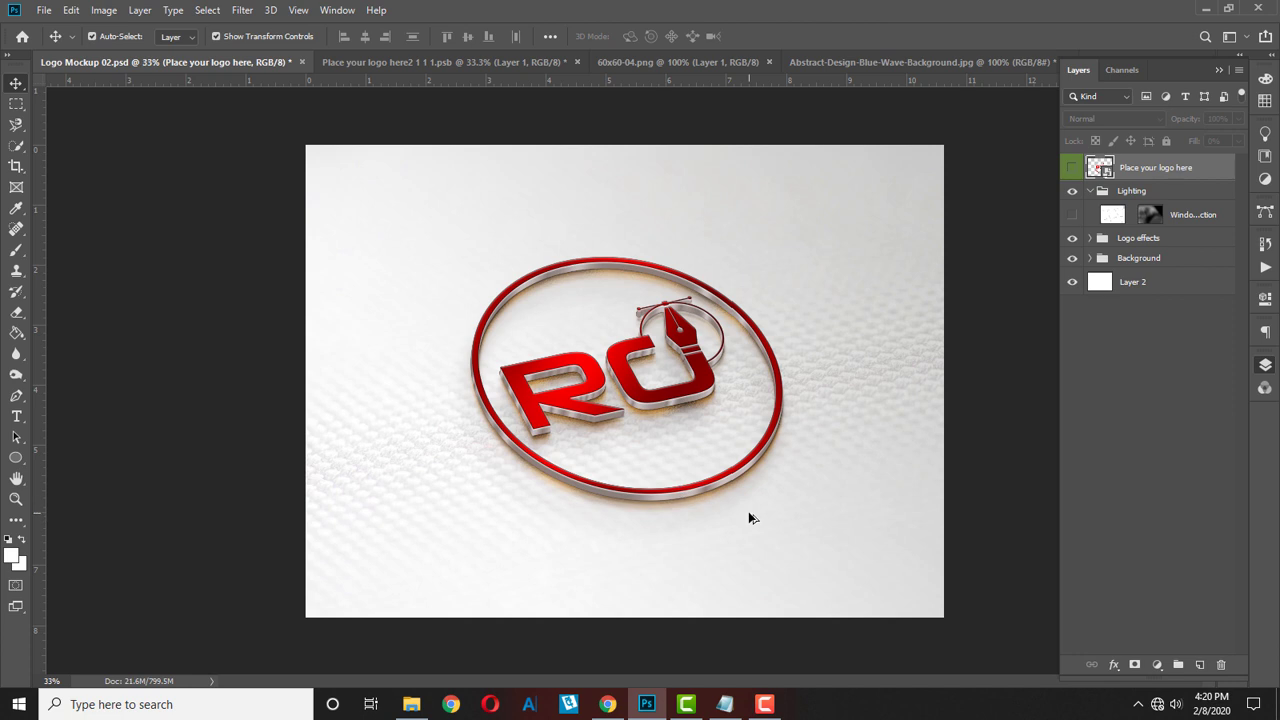
{"action": "scroll", "coordinate": [591, 506], "scroll_direction": "up", "scroll_amount": 1}
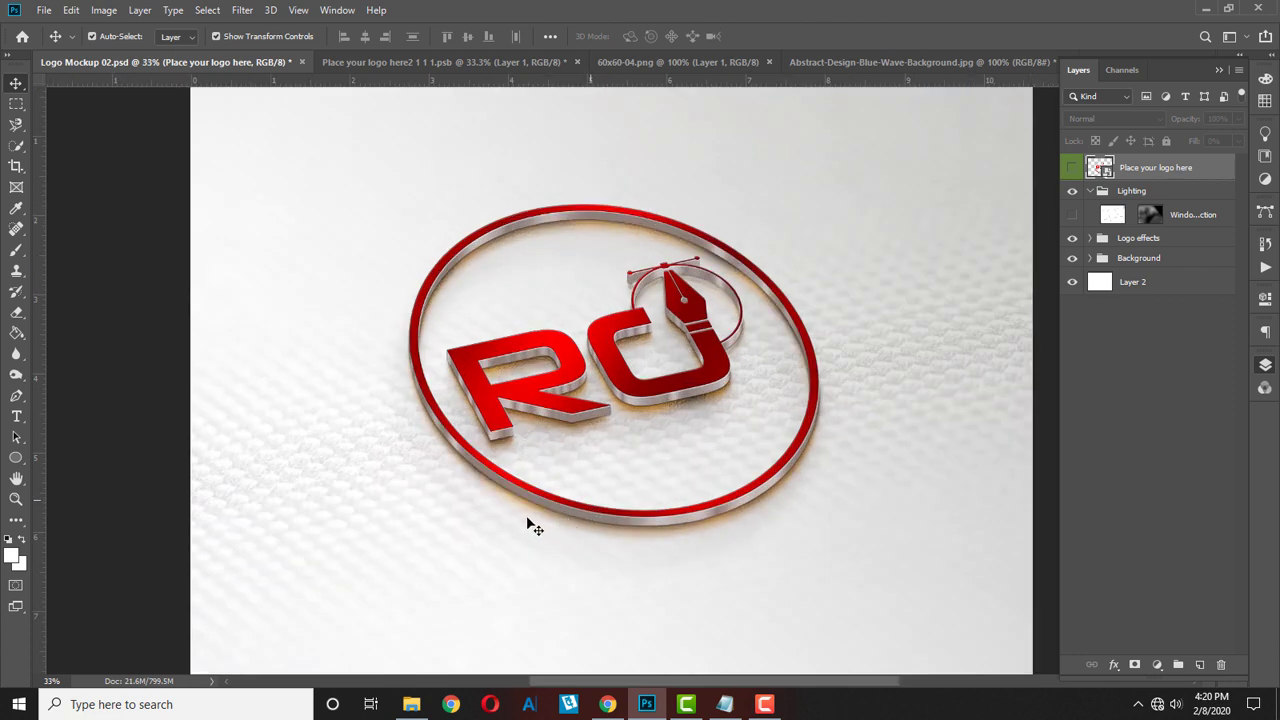
{"action": "scroll", "coordinate": [528, 523], "scroll_direction": "up", "scroll_amount": 1}
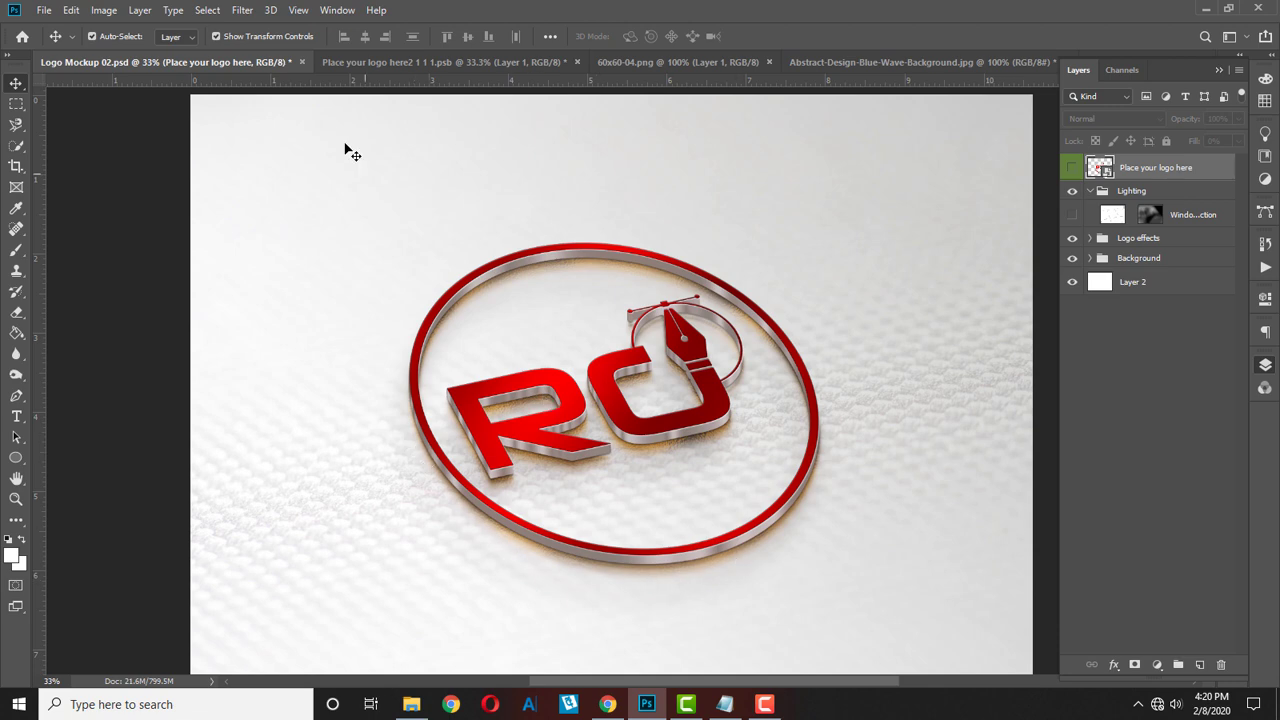
{"action": "left_click", "coordinate": [384, 64]}
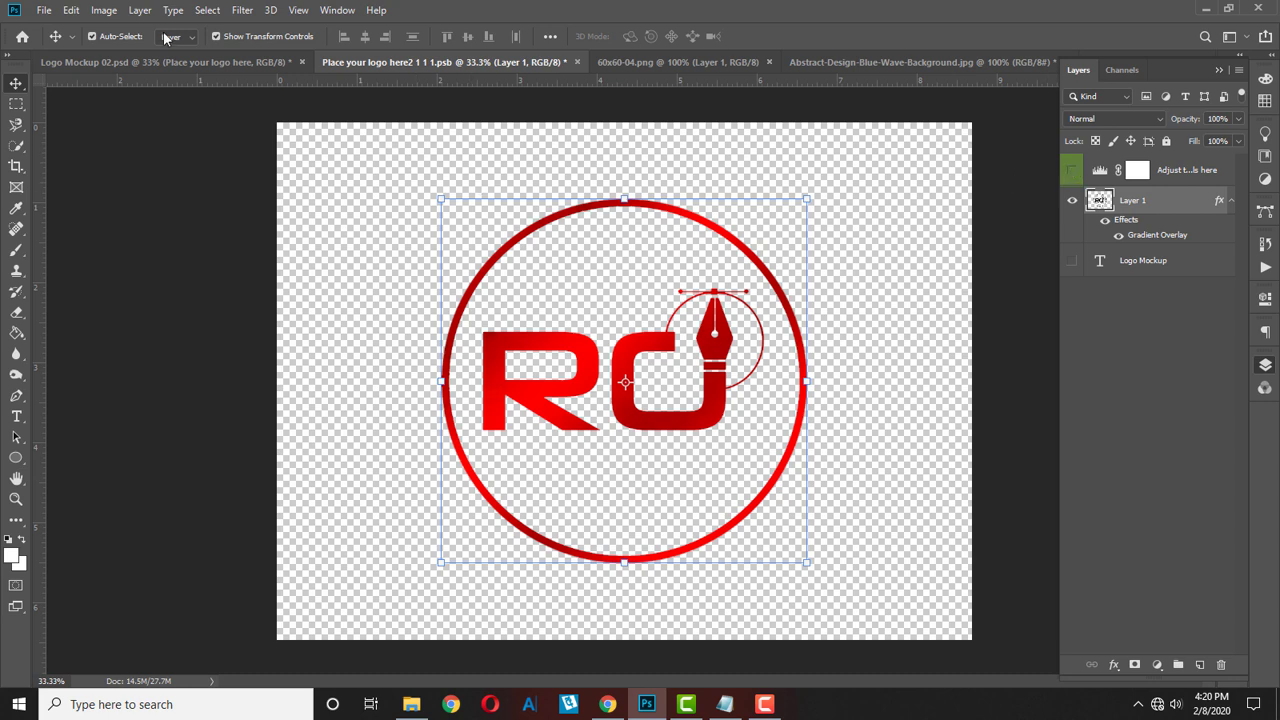
{"action": "left_click", "coordinate": [44, 10]}
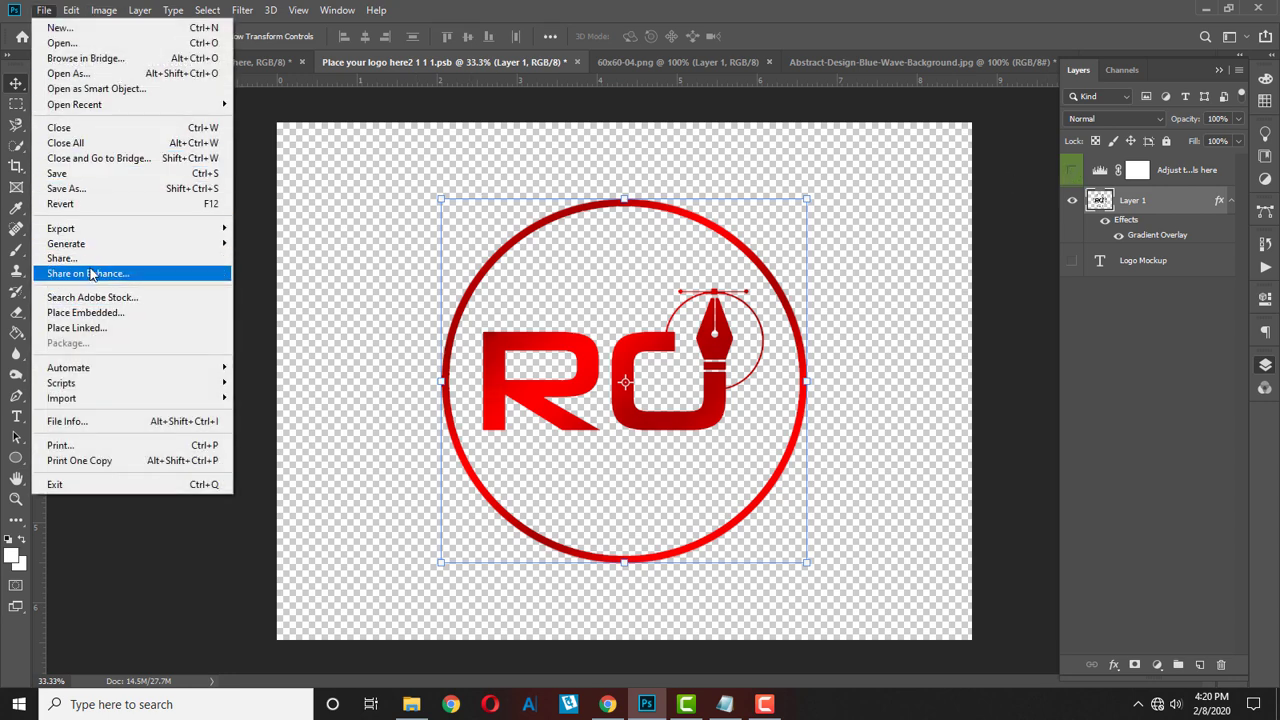
{"action": "left_click", "coordinate": [90, 190]}
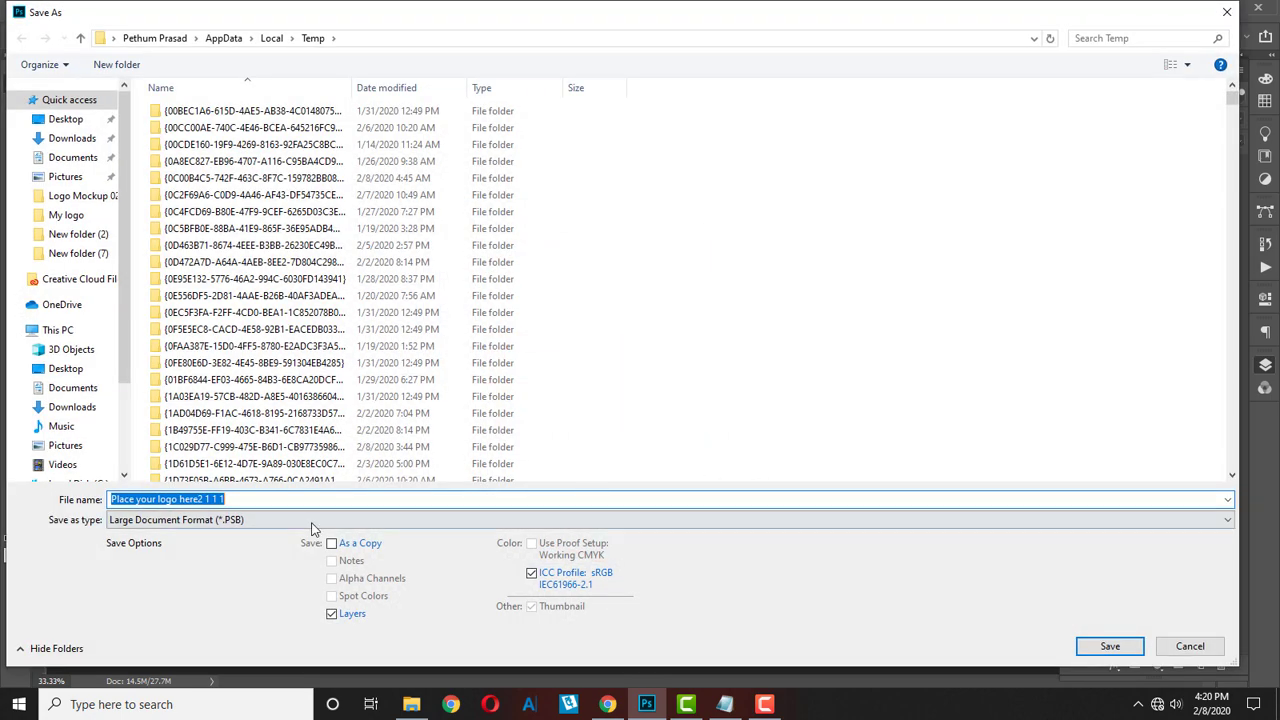
{"action": "left_click", "coordinate": [1227, 12]}
Step: Save the logo smart object's contents in place and return to the Logo Mockup 02 document
{"action": "left_click", "coordinate": [44, 10]}
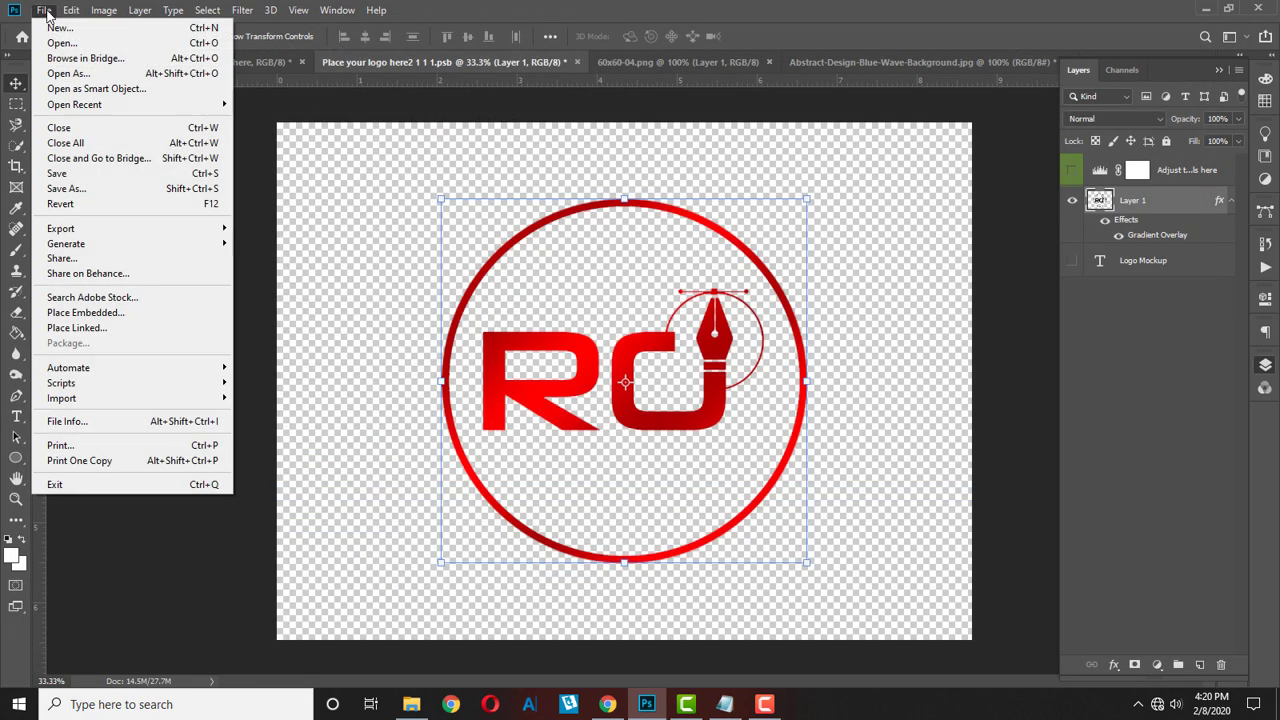
{"action": "left_click", "coordinate": [57, 173]}
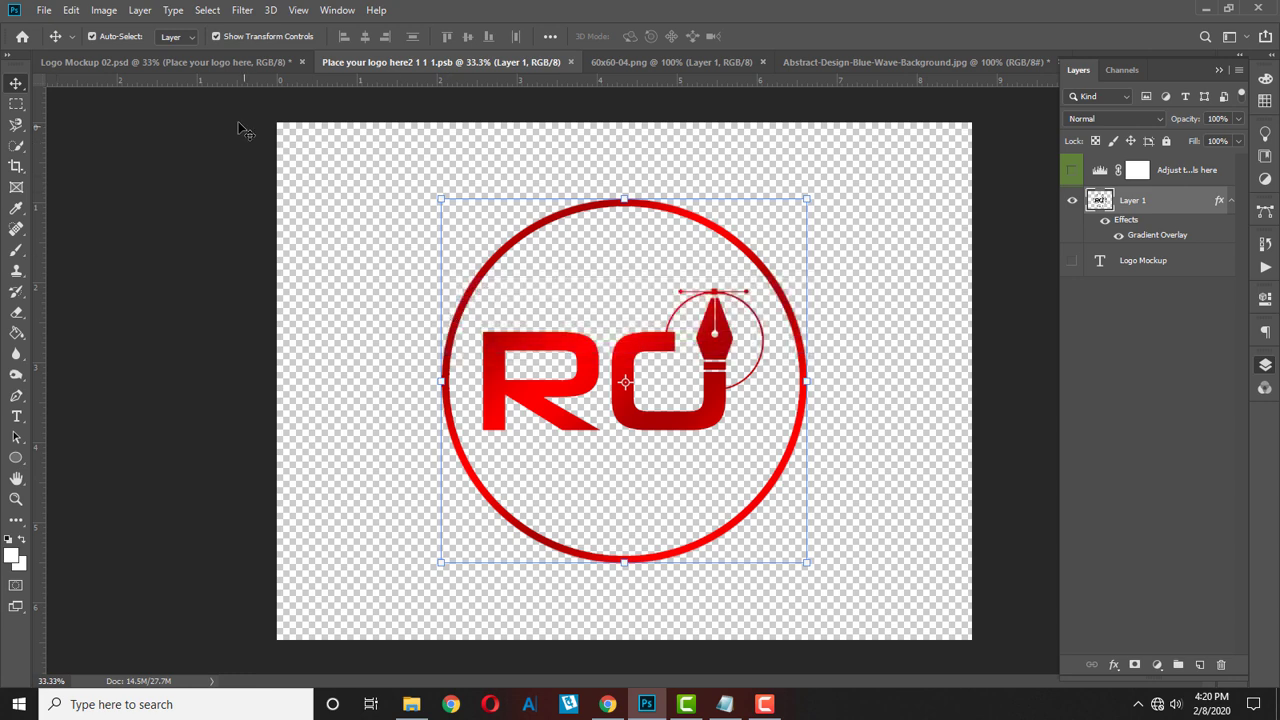
{"action": "left_click", "coordinate": [221, 68]}
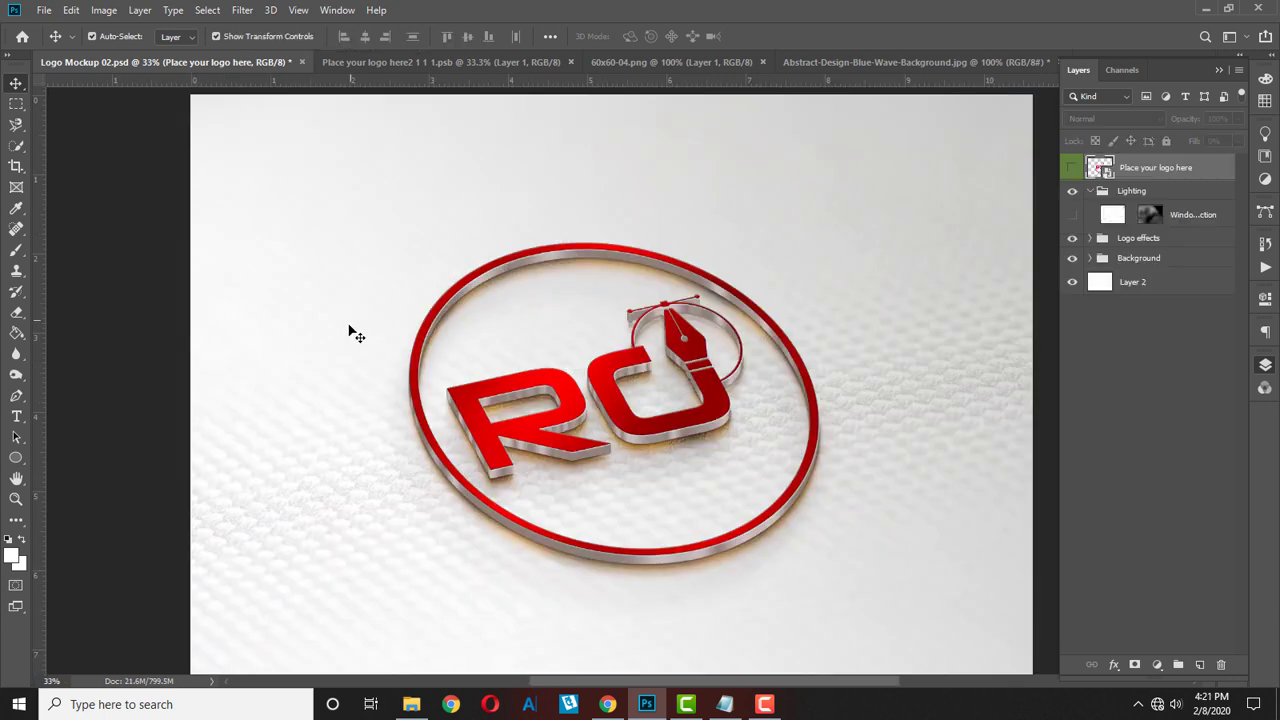
Step: Close Logo Mockup 02, the smart object contents, the blue wave background and 60x60-04.png, discarding any unsaved changes
{"action": "left_click", "coordinate": [167, 301]}
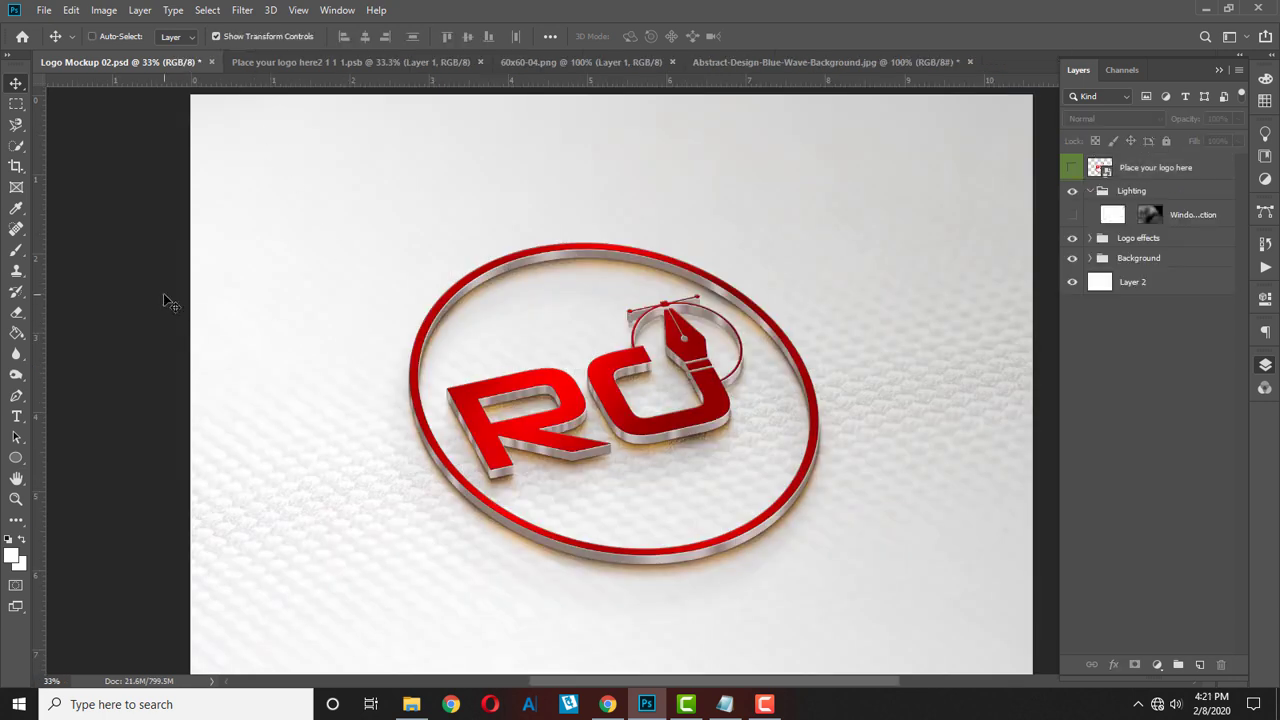
{"action": "scroll", "coordinate": [167, 301], "scroll_direction": "down", "scroll_amount": 1}
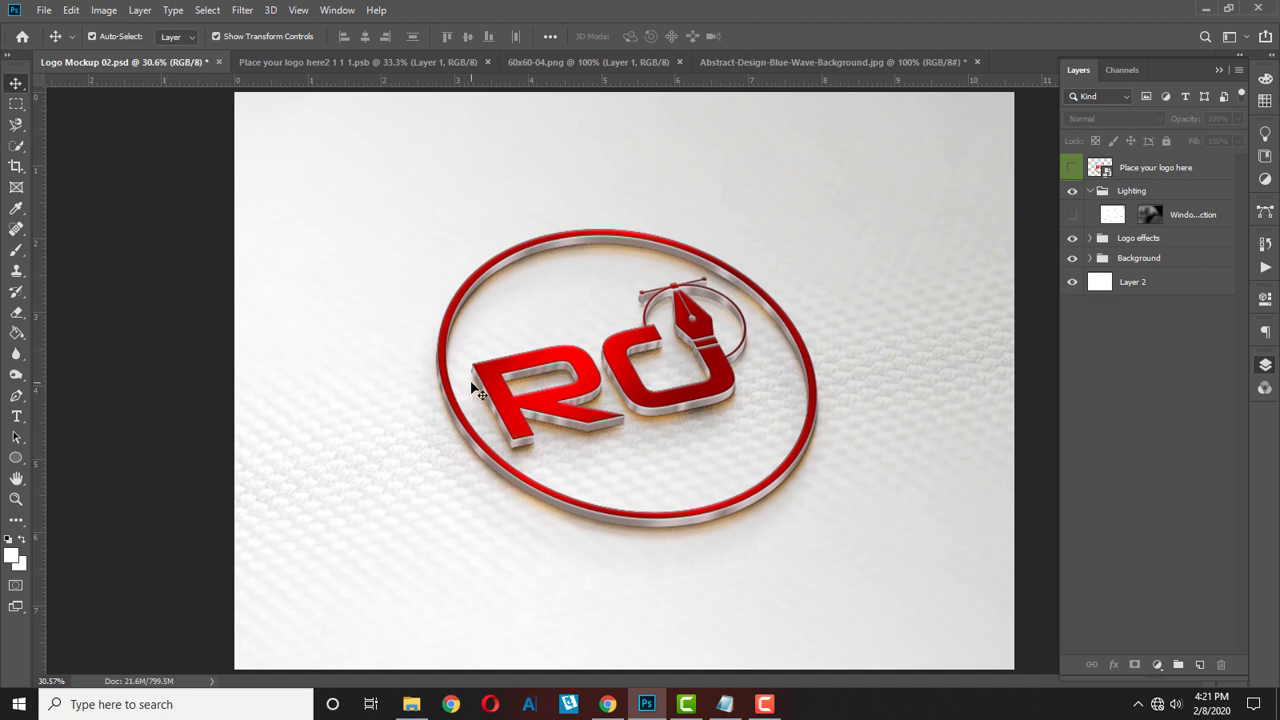
{"action": "left_click", "coordinate": [218, 62]}
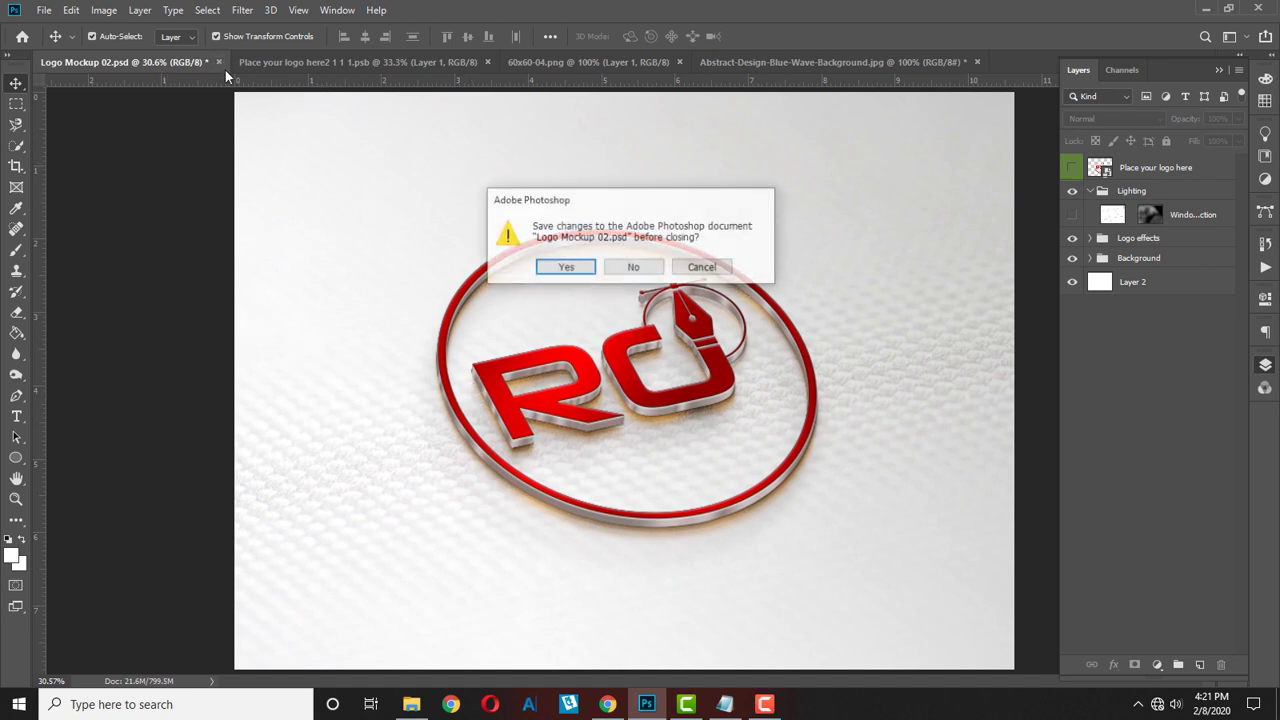
{"action": "left_click", "coordinate": [628, 268]}
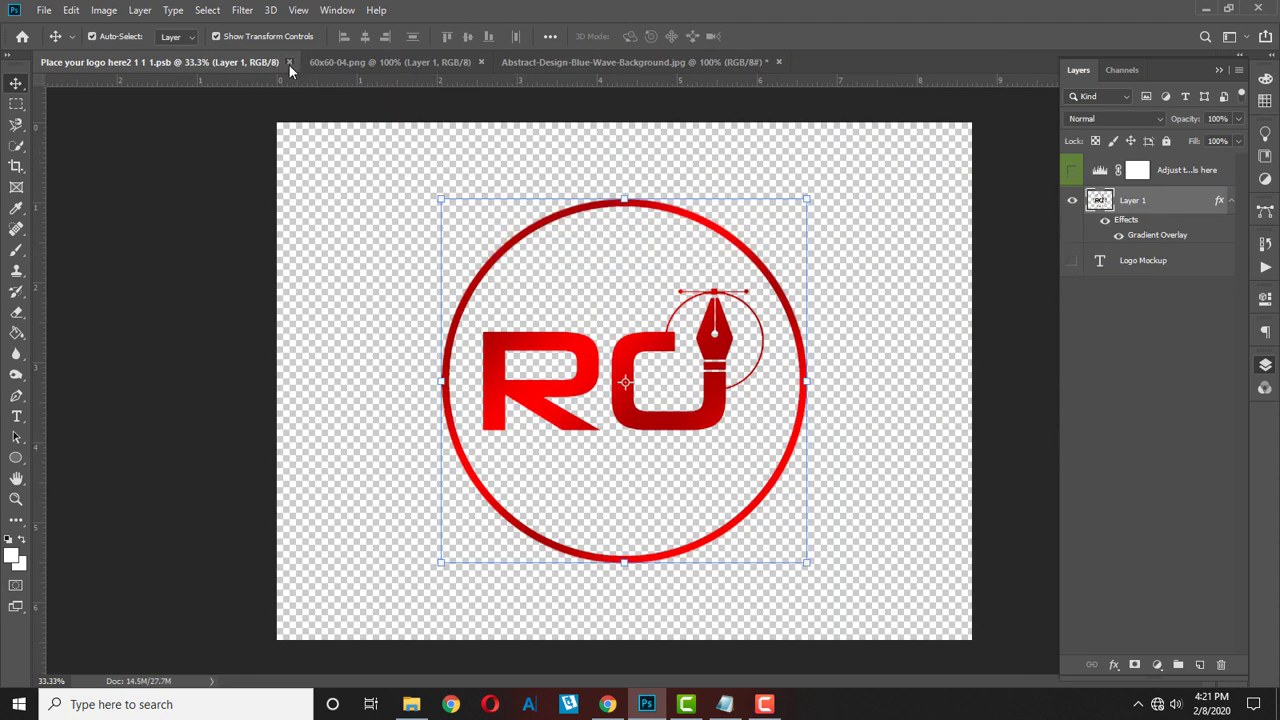
{"action": "left_click", "coordinate": [289, 62]}
{"action": "left_click", "coordinate": [509, 62]}
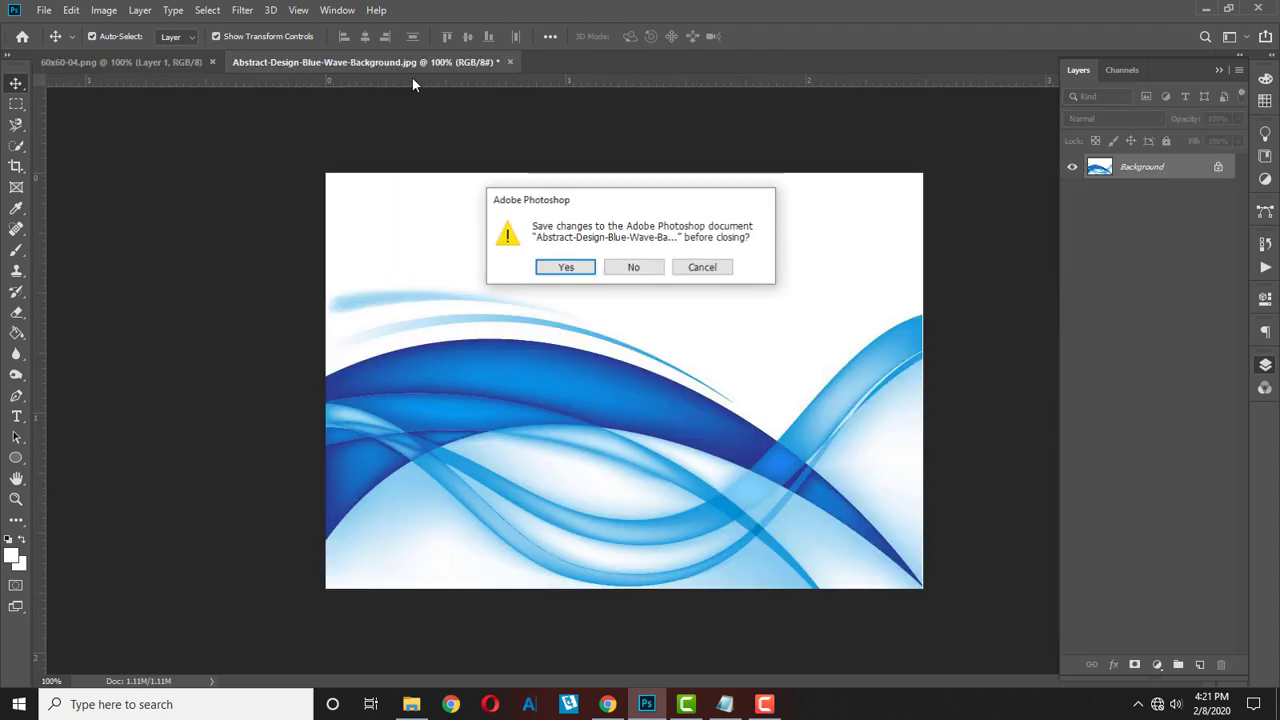
{"action": "left_click", "coordinate": [628, 268]}
{"action": "left_click", "coordinate": [213, 62]}
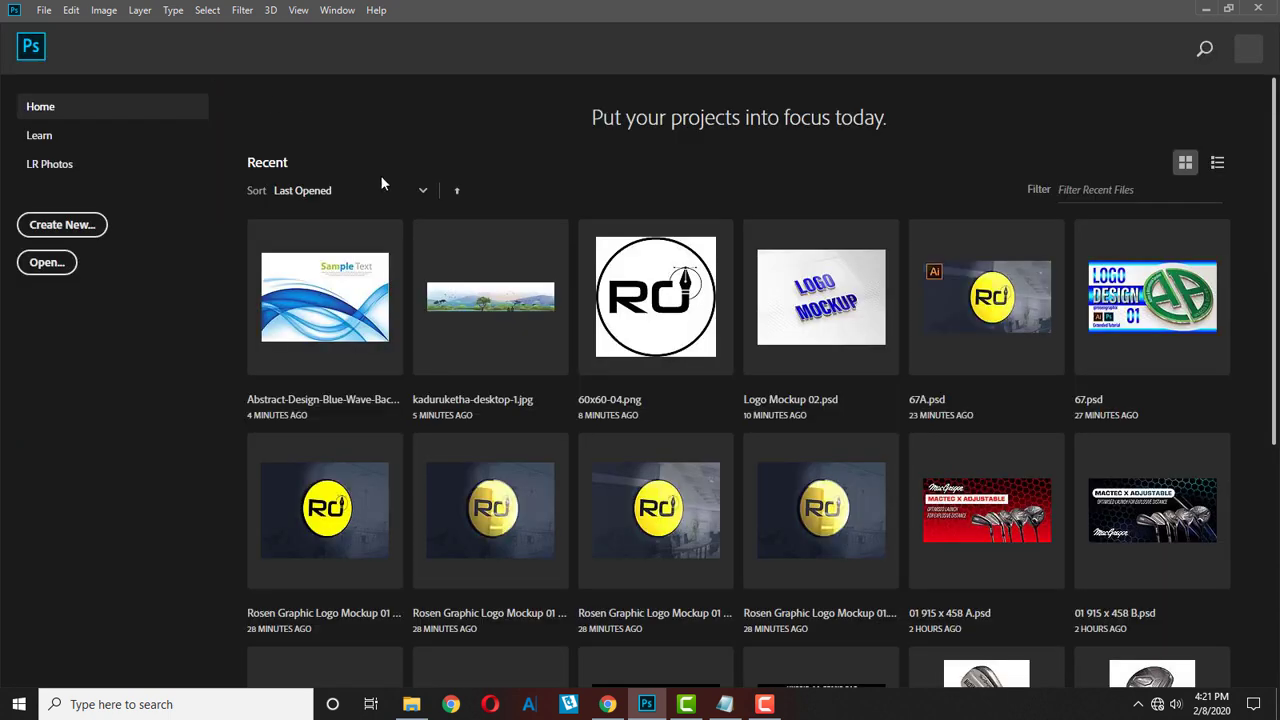
Step: Reopen the original Logo Mockup 02 PSD and open the contents of its Place your logo here smart object
{"action": "left_click", "coordinate": [66, 265]}
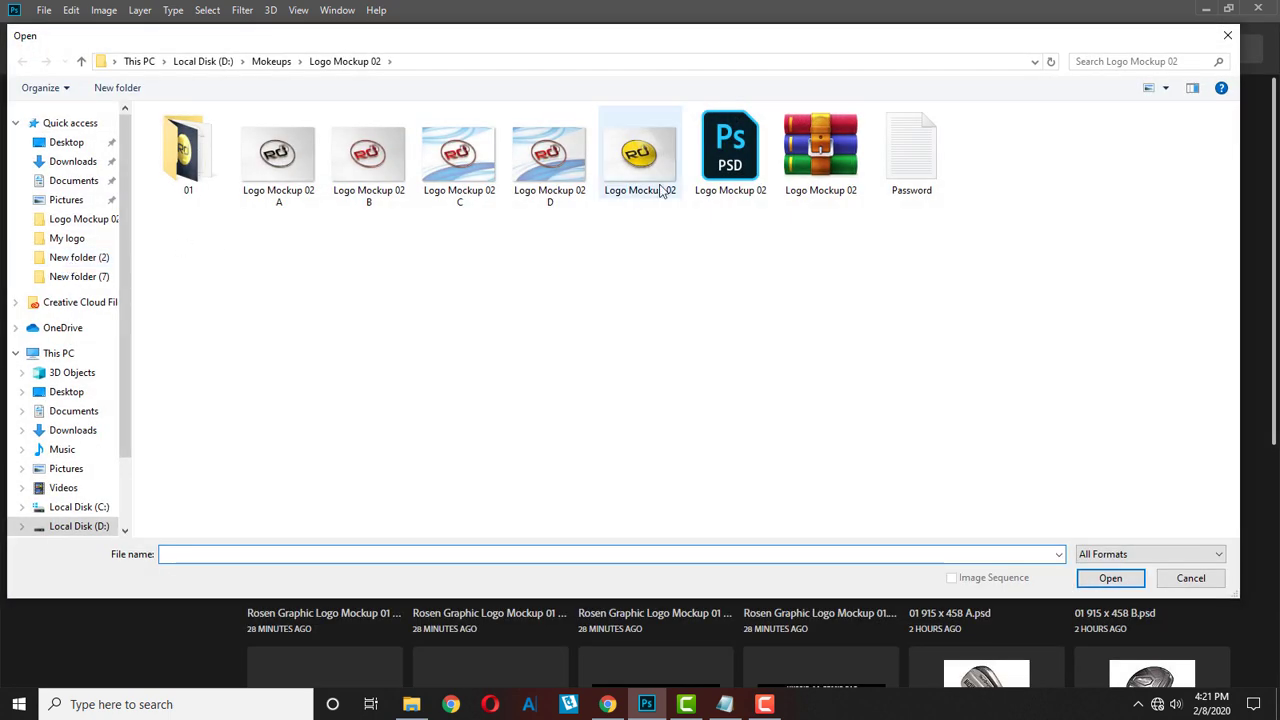
{"action": "double_click", "coordinate": [730, 148]}
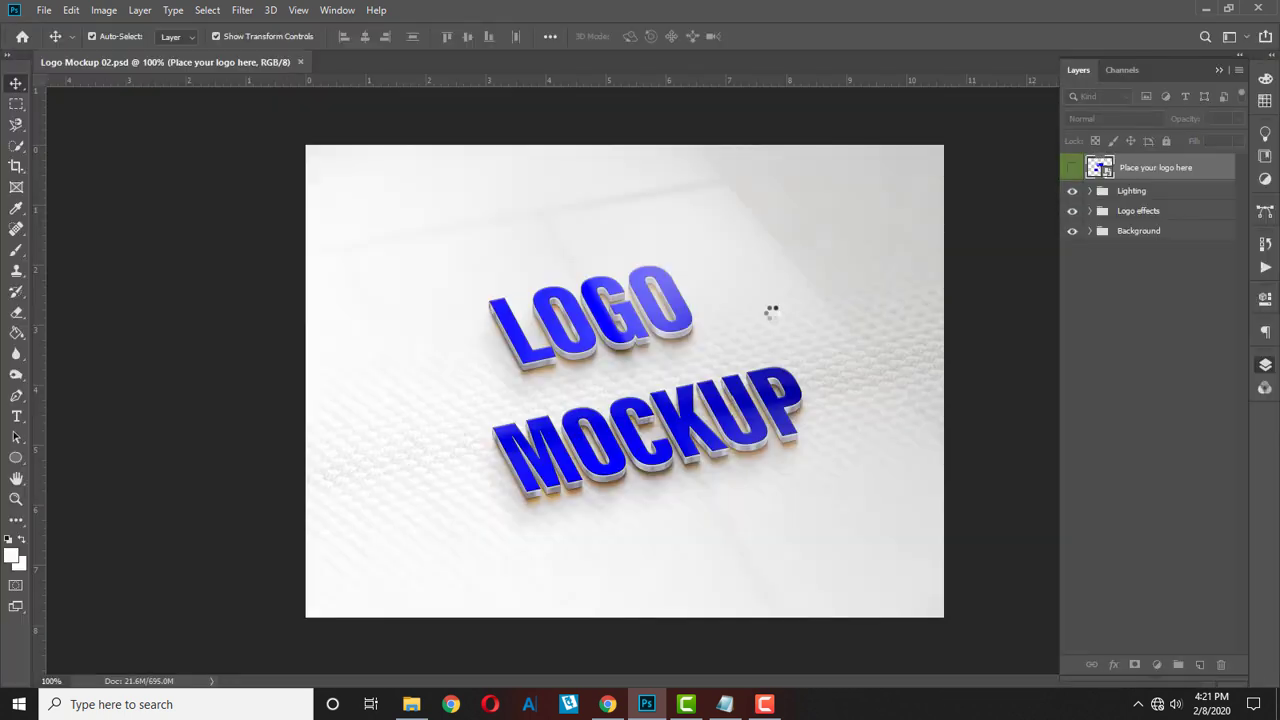
{"action": "double_click", "coordinate": [1101, 168]}
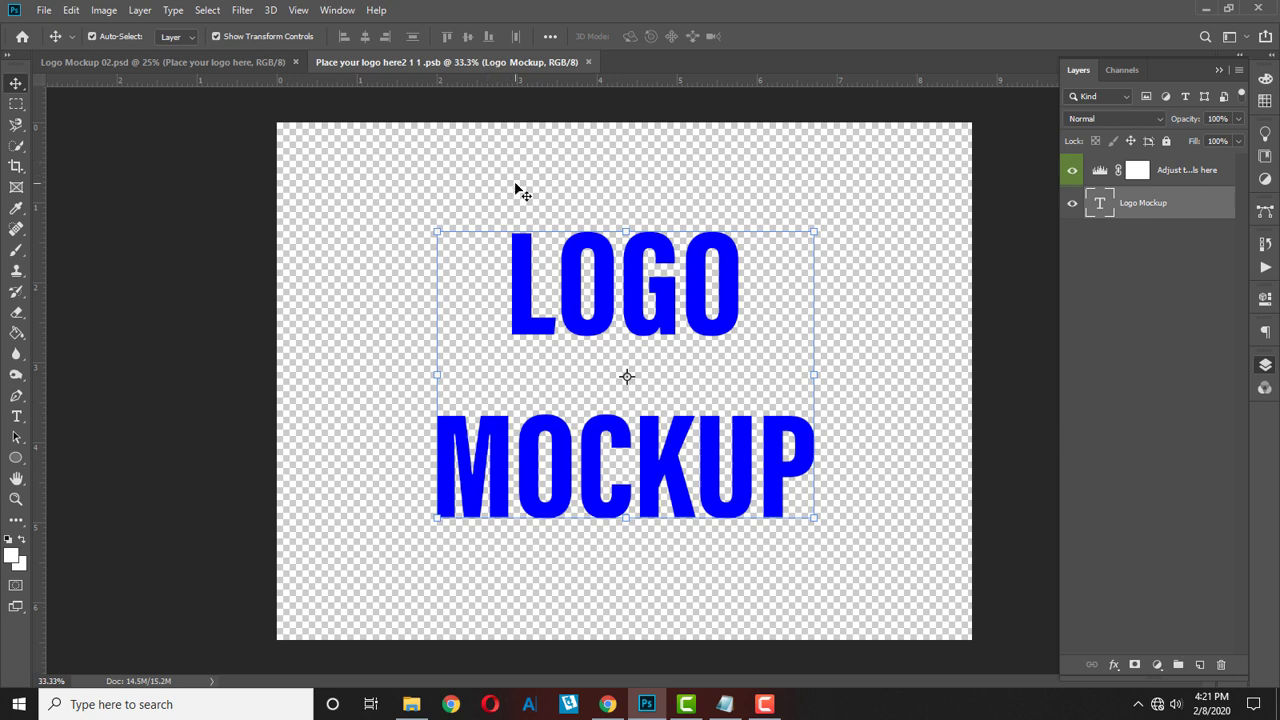
Step: Open the red YouTube logo image from the Icon folder inside B Image on Local Disk (E:)
{"action": "left_click", "coordinate": [44, 11]}
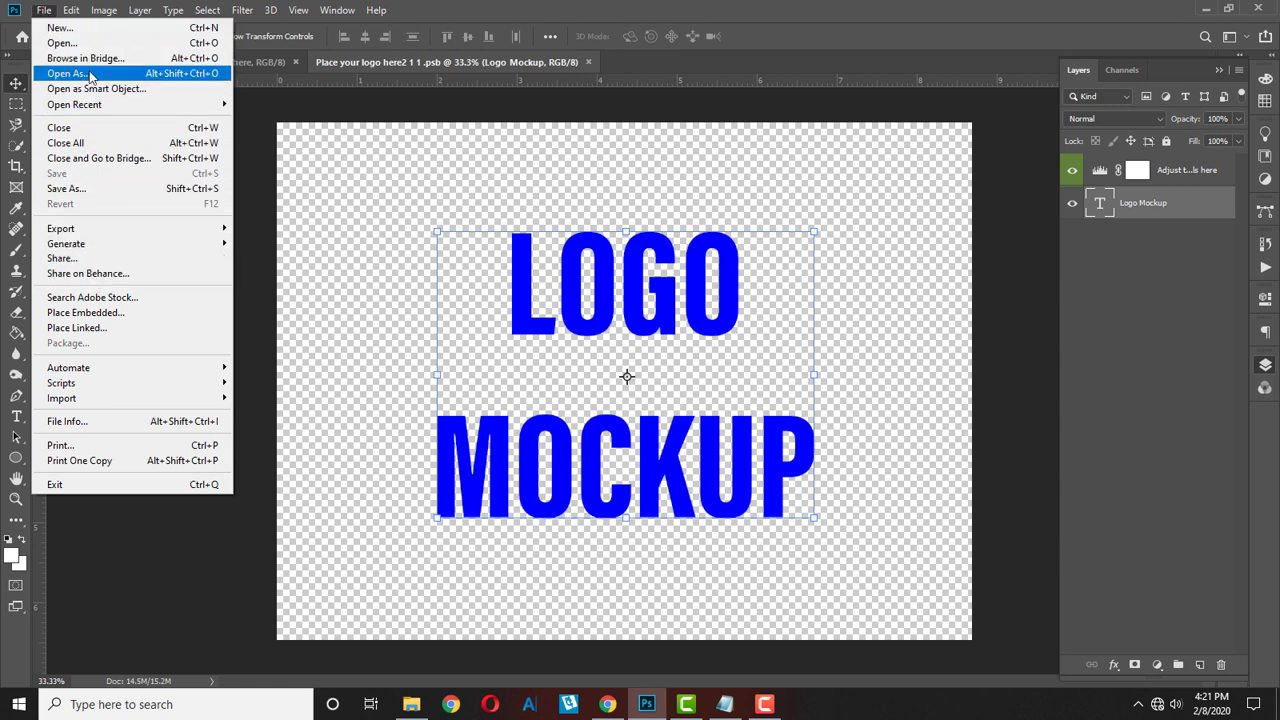
{"action": "left_click", "coordinate": [62, 43]}
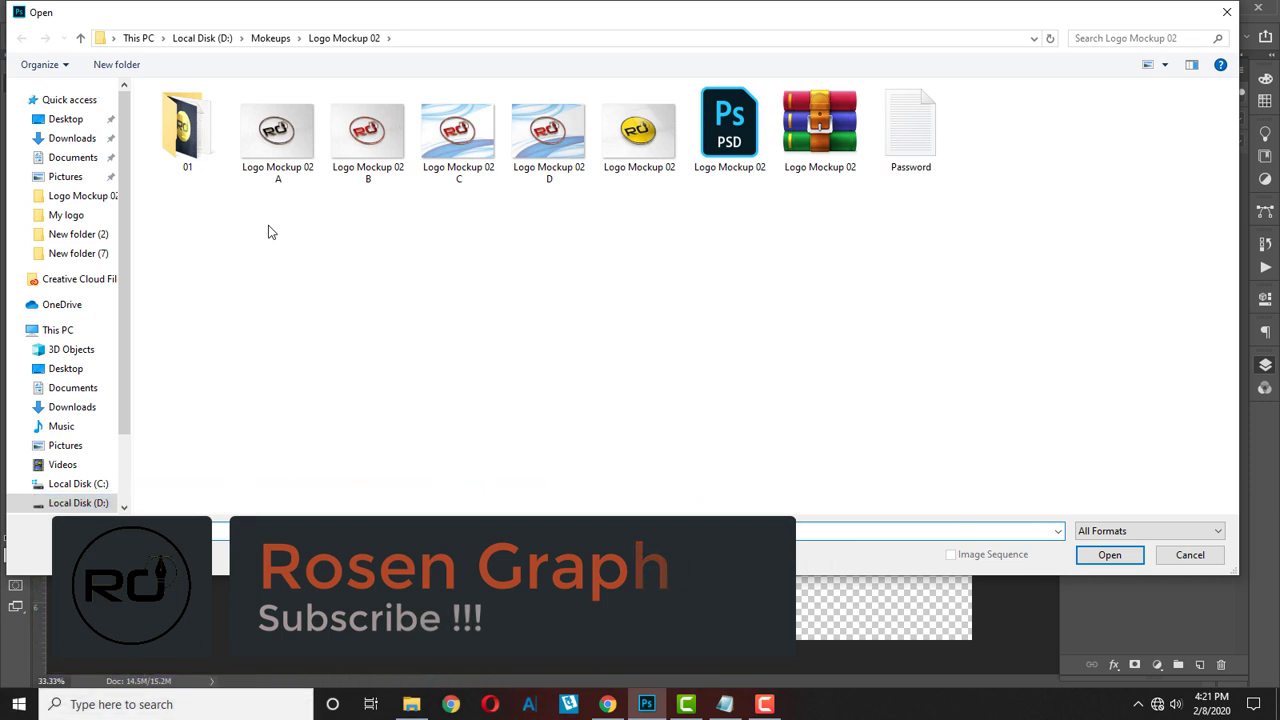
{"action": "scroll", "coordinate": [37, 503], "scroll_direction": "down", "scroll_amount": 1}
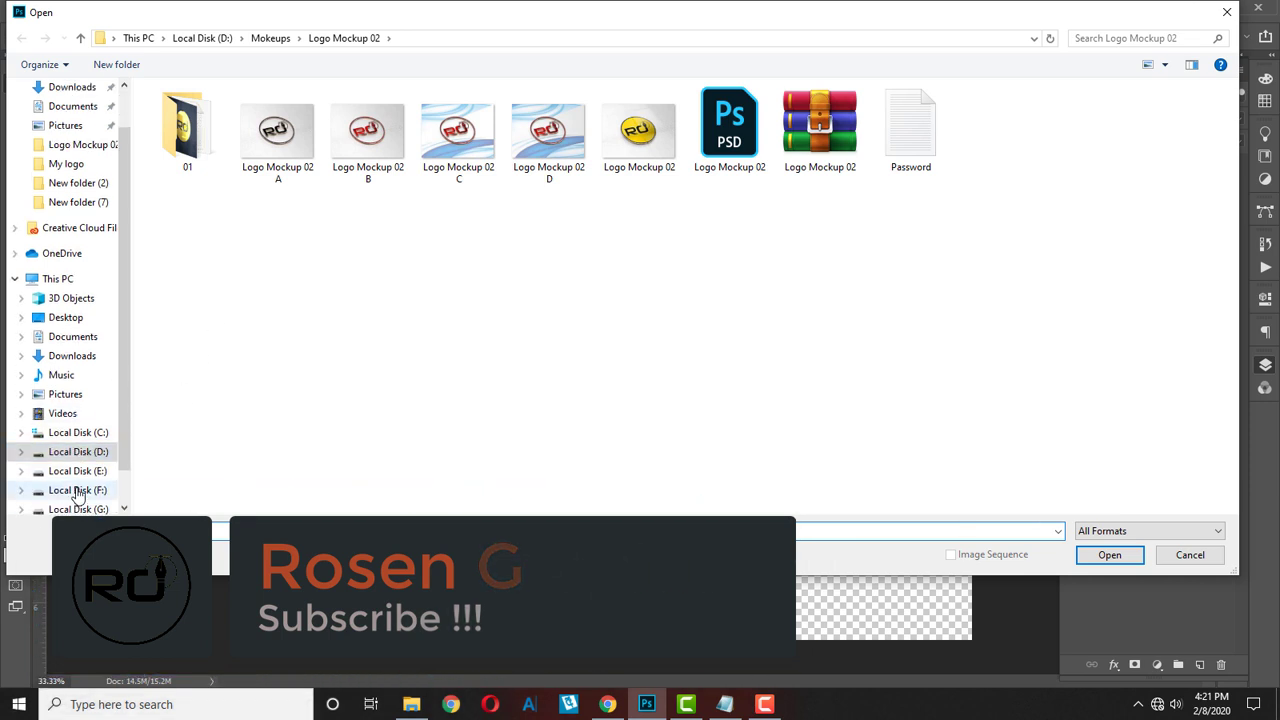
{"action": "left_click", "coordinate": [79, 473]}
{"action": "double_click", "coordinate": [276, 126]}
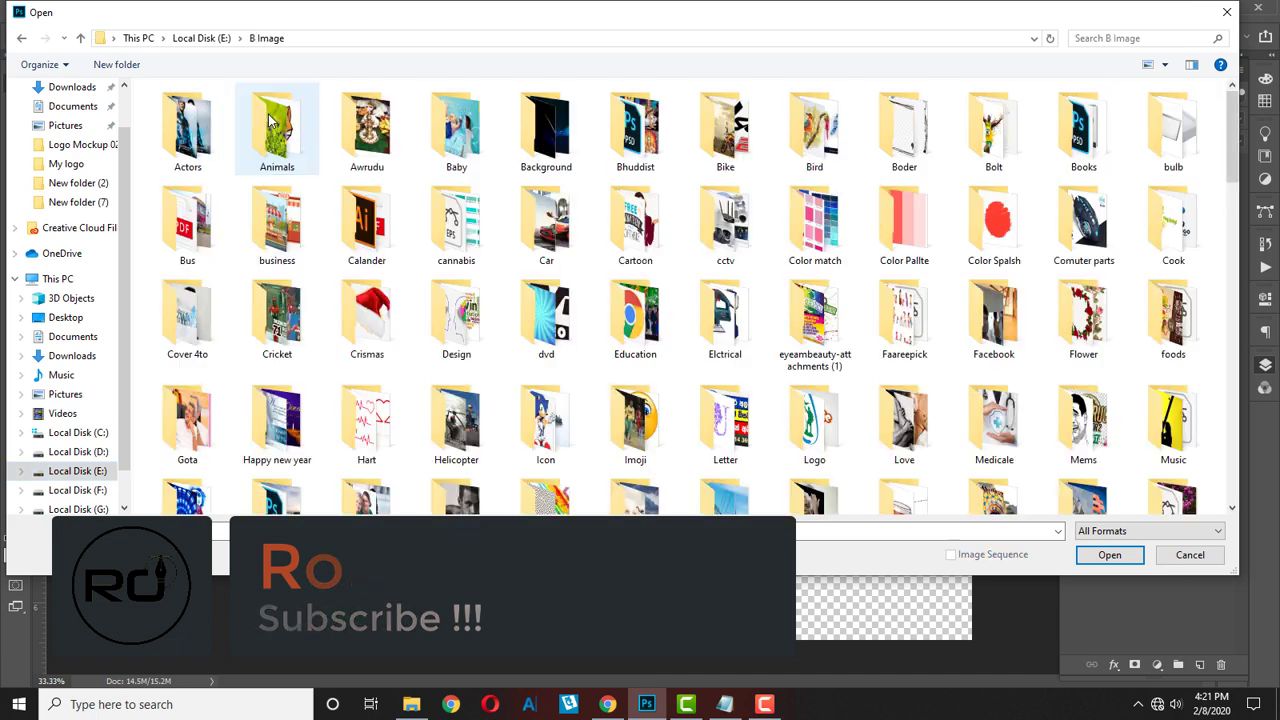
{"action": "key", "text": "i"}
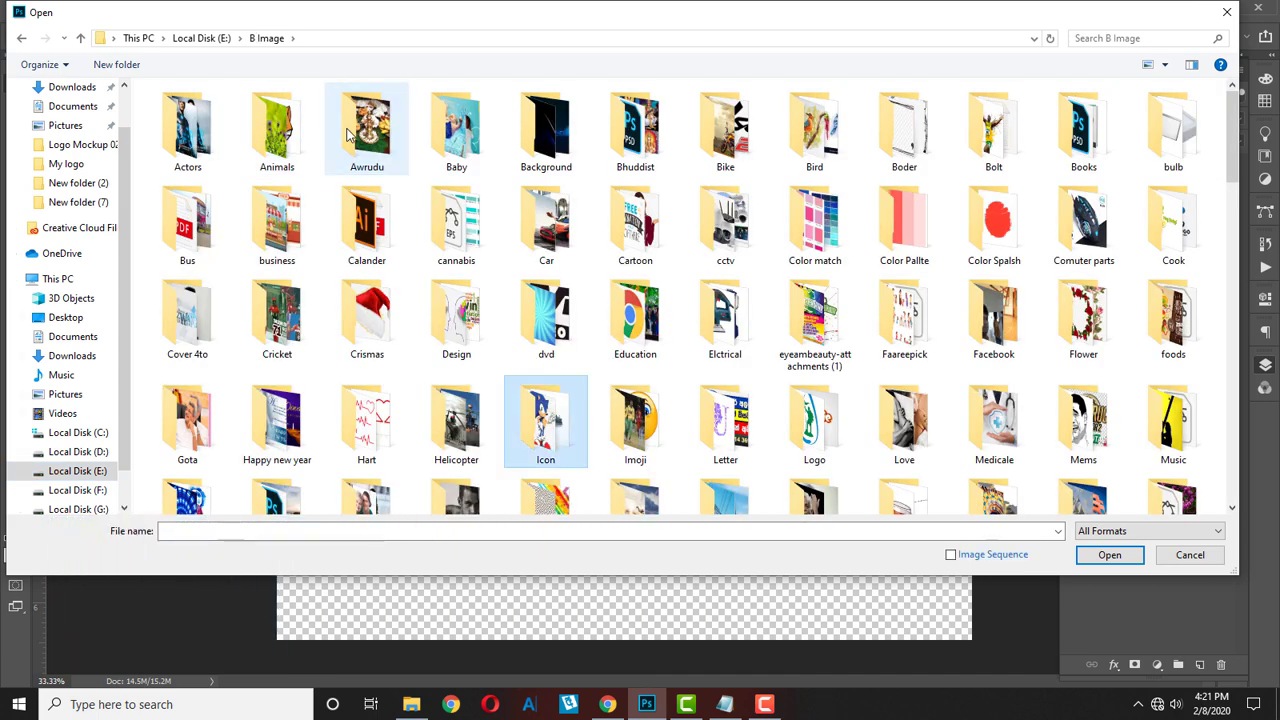
{"action": "key", "text": "Return"}
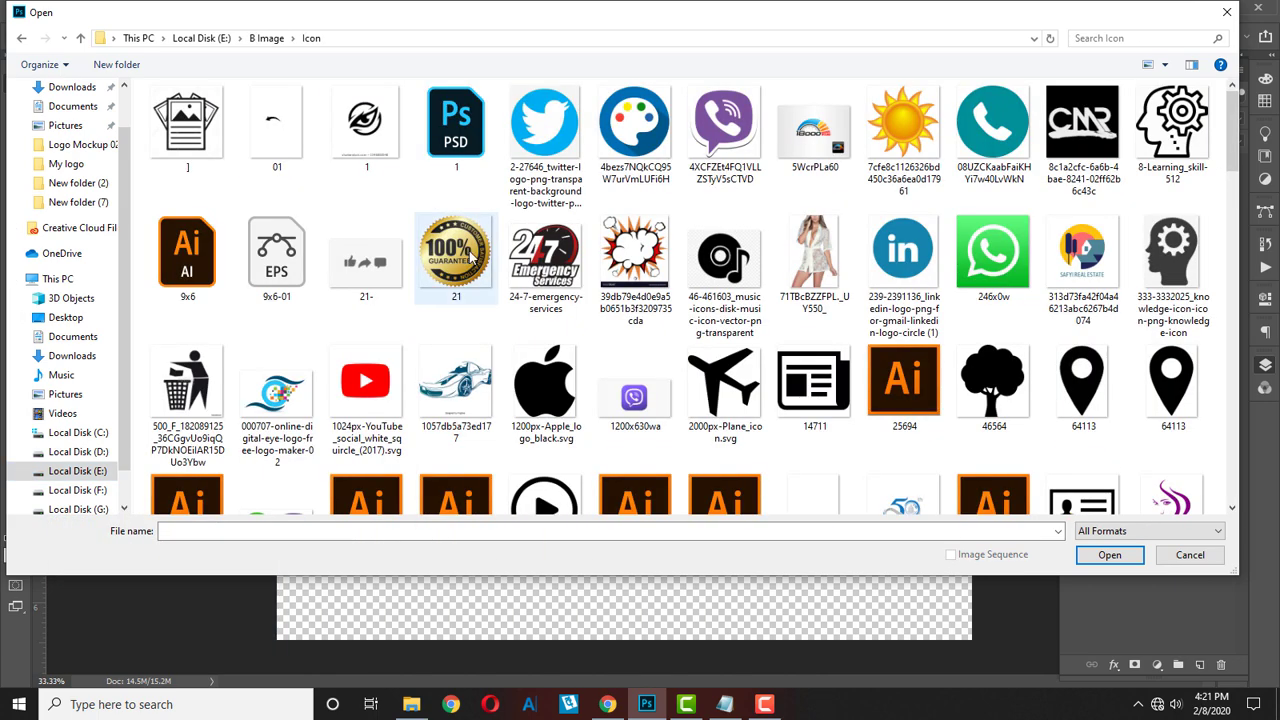
{"action": "scroll", "coordinate": [473, 258], "scroll_direction": "down", "scroll_amount": 5}
{"action": "scroll", "coordinate": [470, 258], "scroll_direction": "down", "scroll_amount": 2}
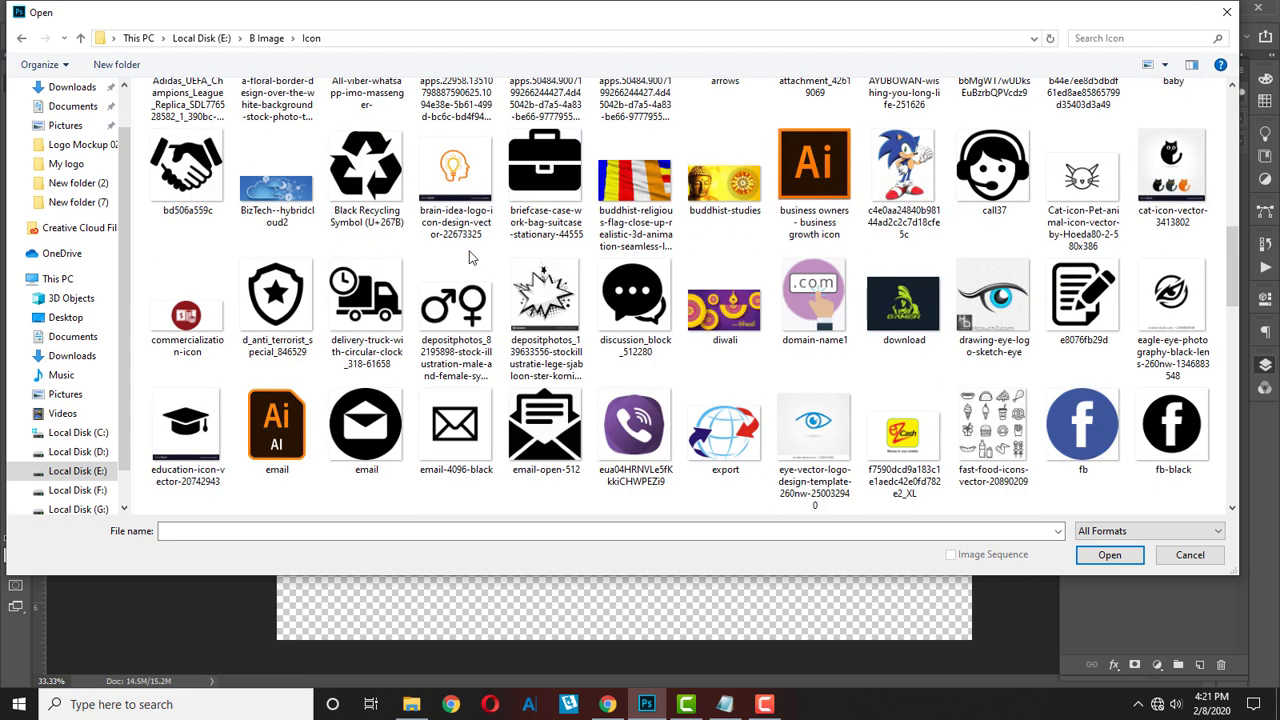
{"action": "scroll", "coordinate": [471, 258], "scroll_direction": "down", "scroll_amount": 2}
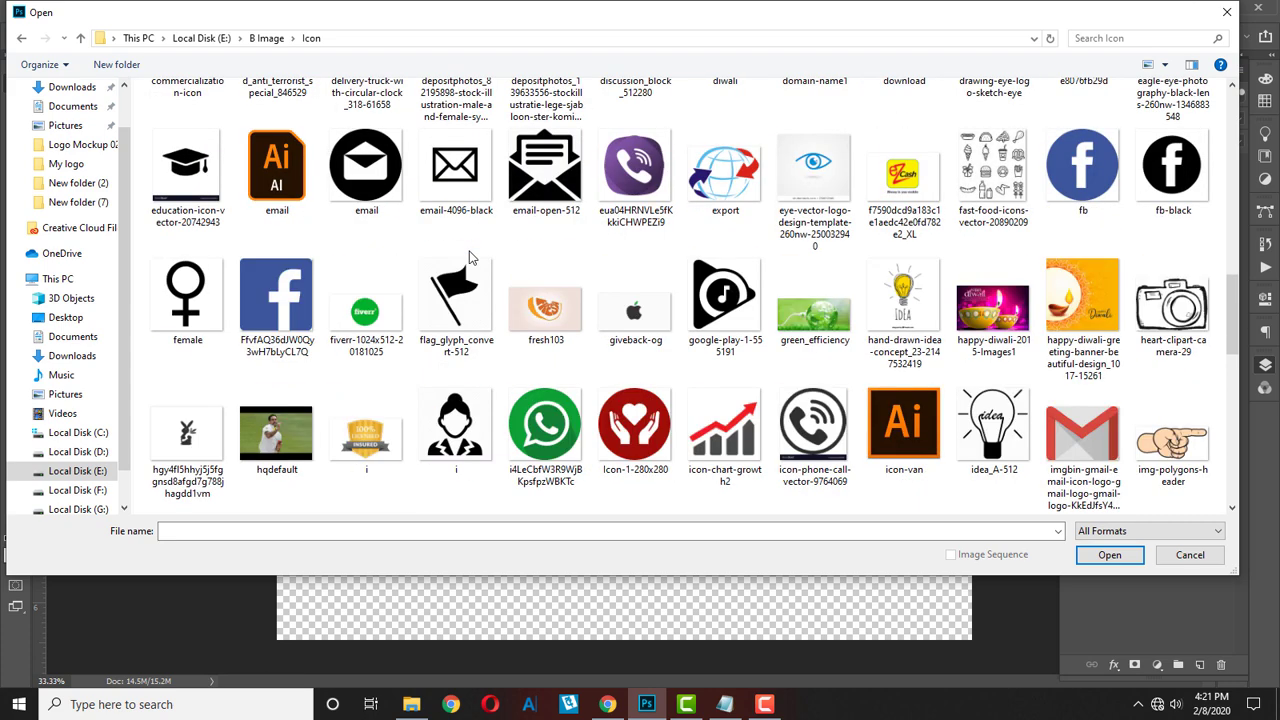
{"action": "scroll", "coordinate": [471, 258], "scroll_direction": "down", "scroll_amount": 2}
{"action": "left_click", "coordinate": [1078, 280]}
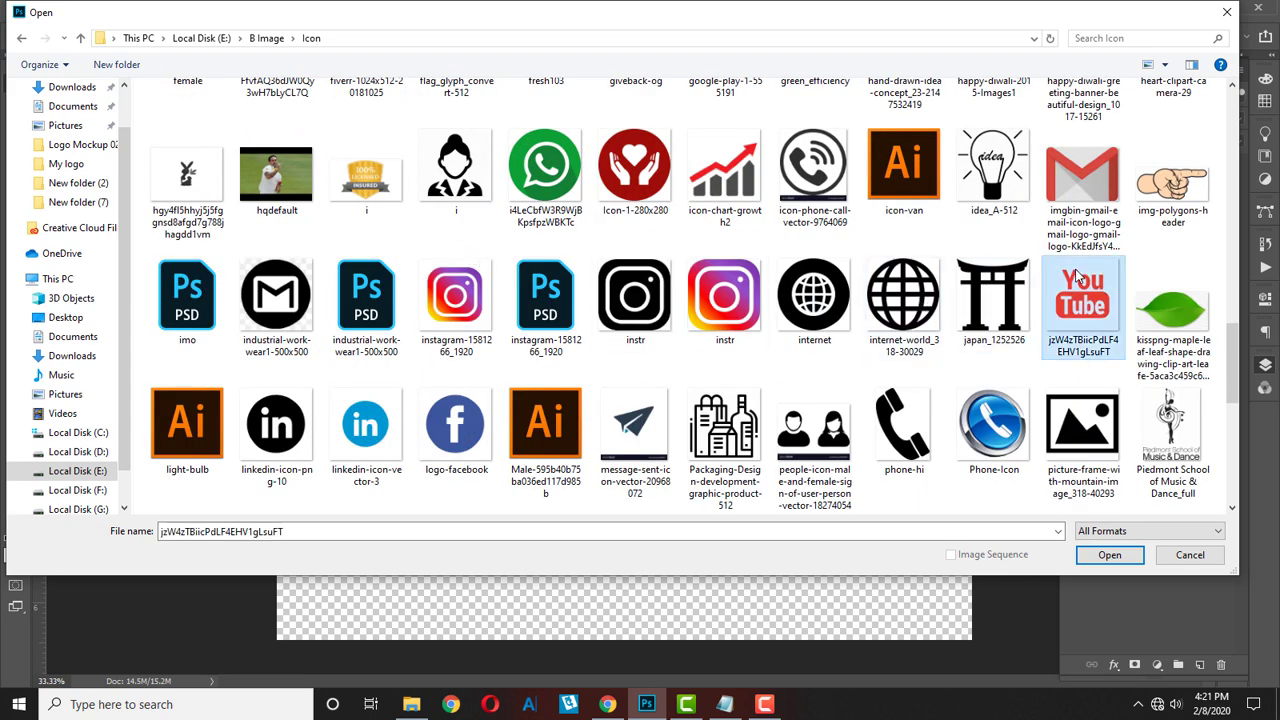
{"action": "left_click", "coordinate": [1109, 555]}
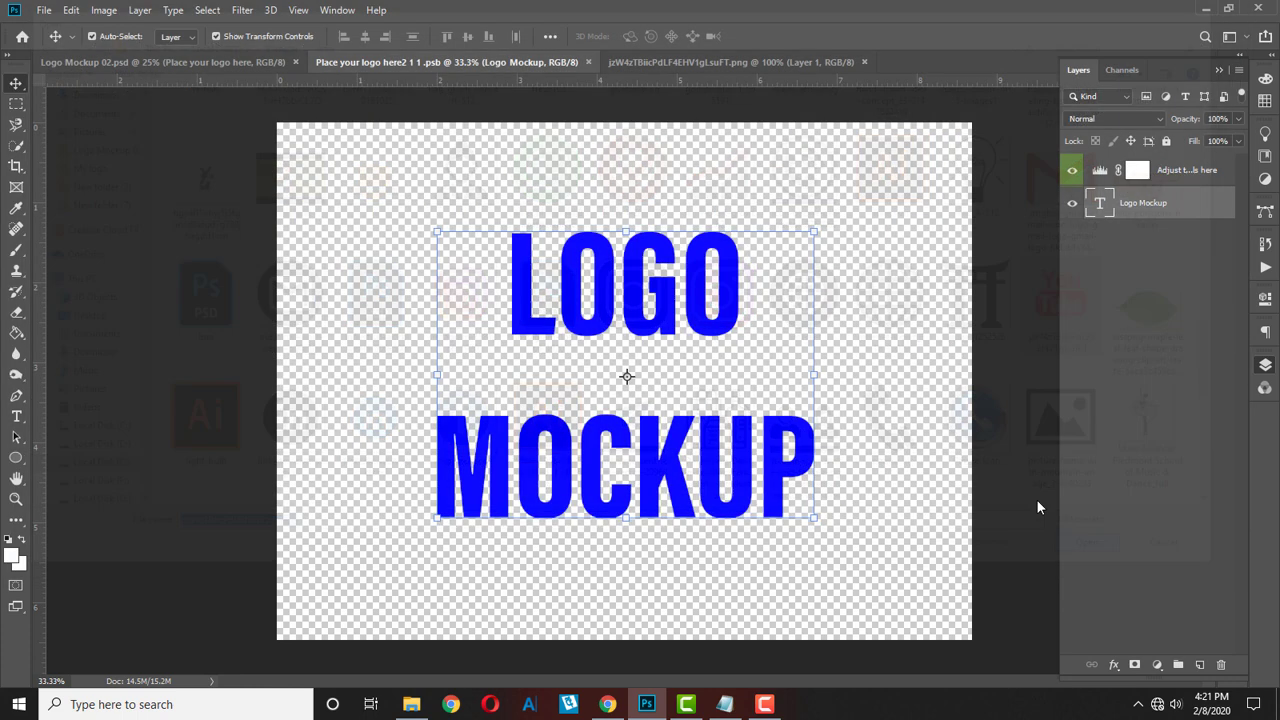
Step: Bring the YouTube logo into the smart object contents, enlarge it to the placeholder text's height and centre it over the text
{"action": "left_click_drag", "start_coordinate": [729, 391], "coordinate": [660, 378]}
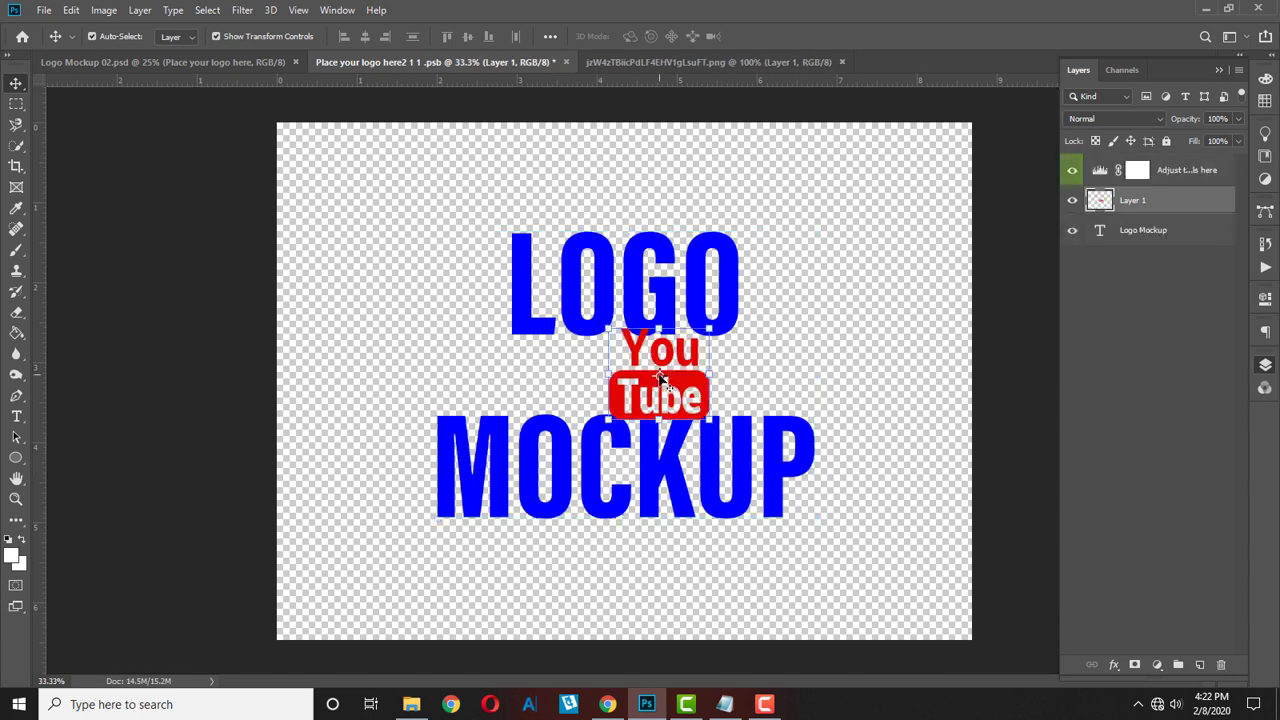
{"action": "left_click_drag", "start_coordinate": [709, 418], "coordinate": [855, 568]}
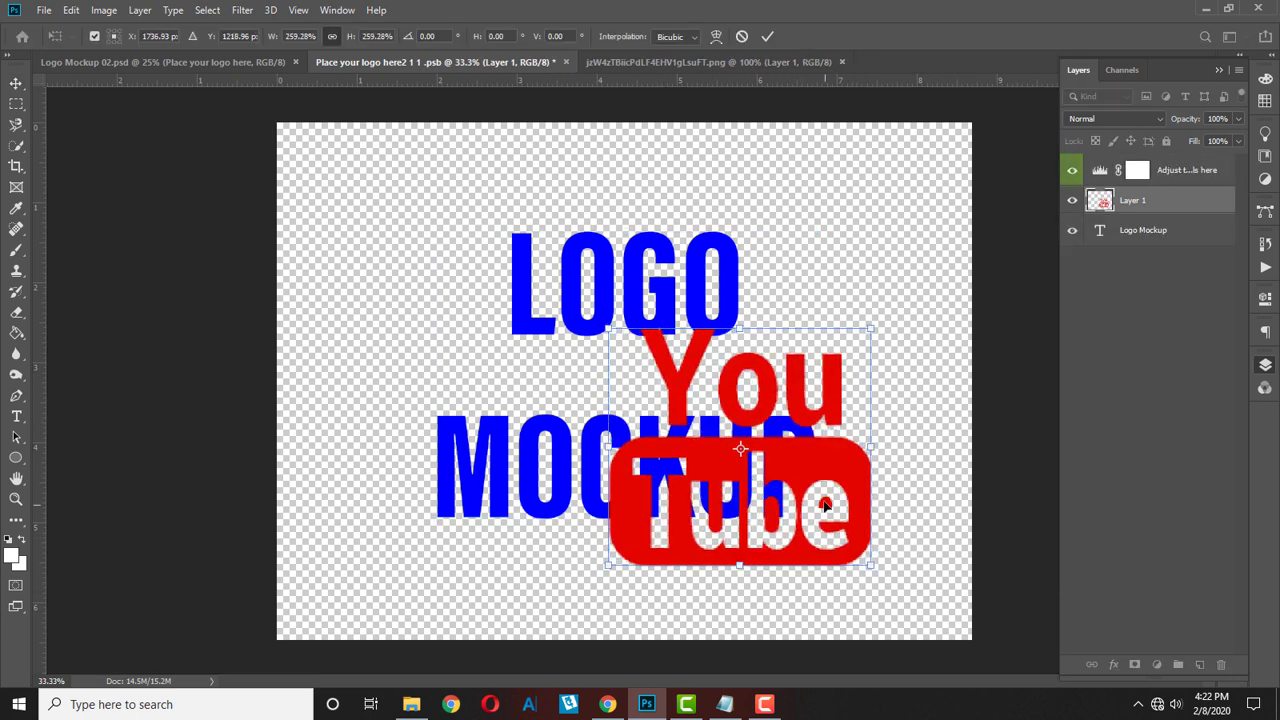
{"action": "left_click_drag", "start_coordinate": [802, 474], "coordinate": [675, 369]}
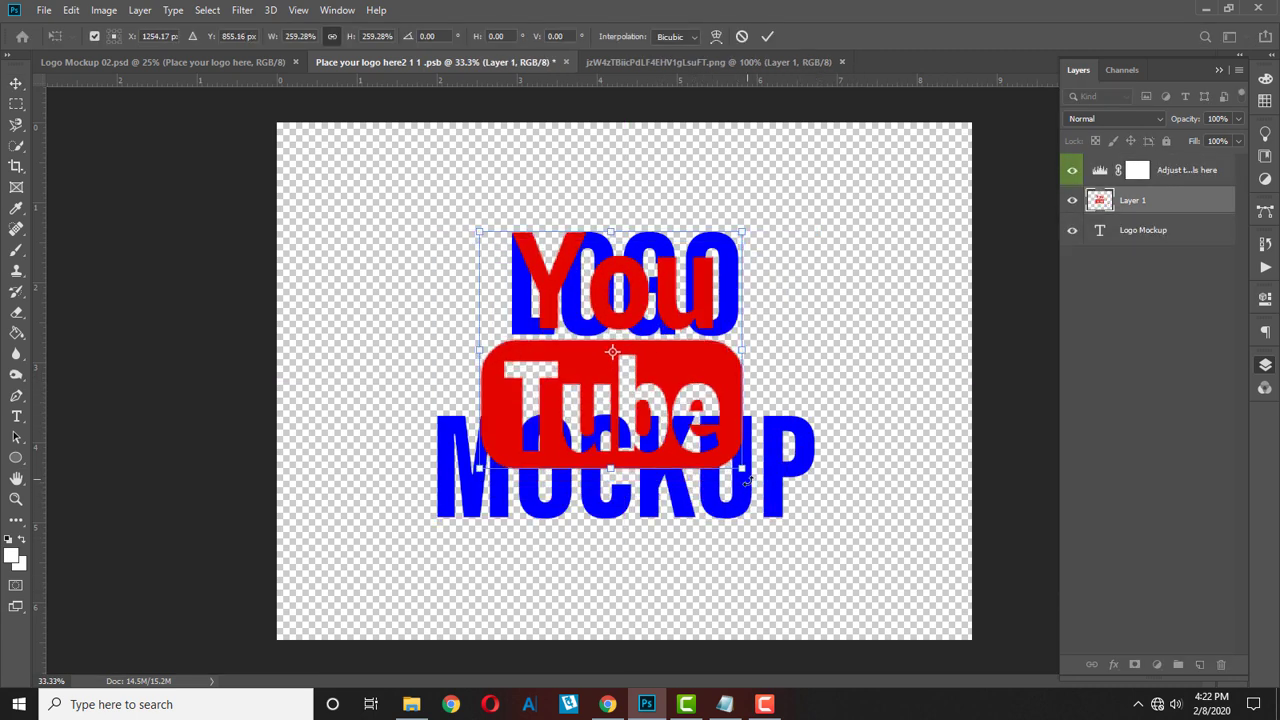
{"action": "left_click_drag", "start_coordinate": [746, 472], "coordinate": [744, 511]}
{"action": "key", "text": "Return"}
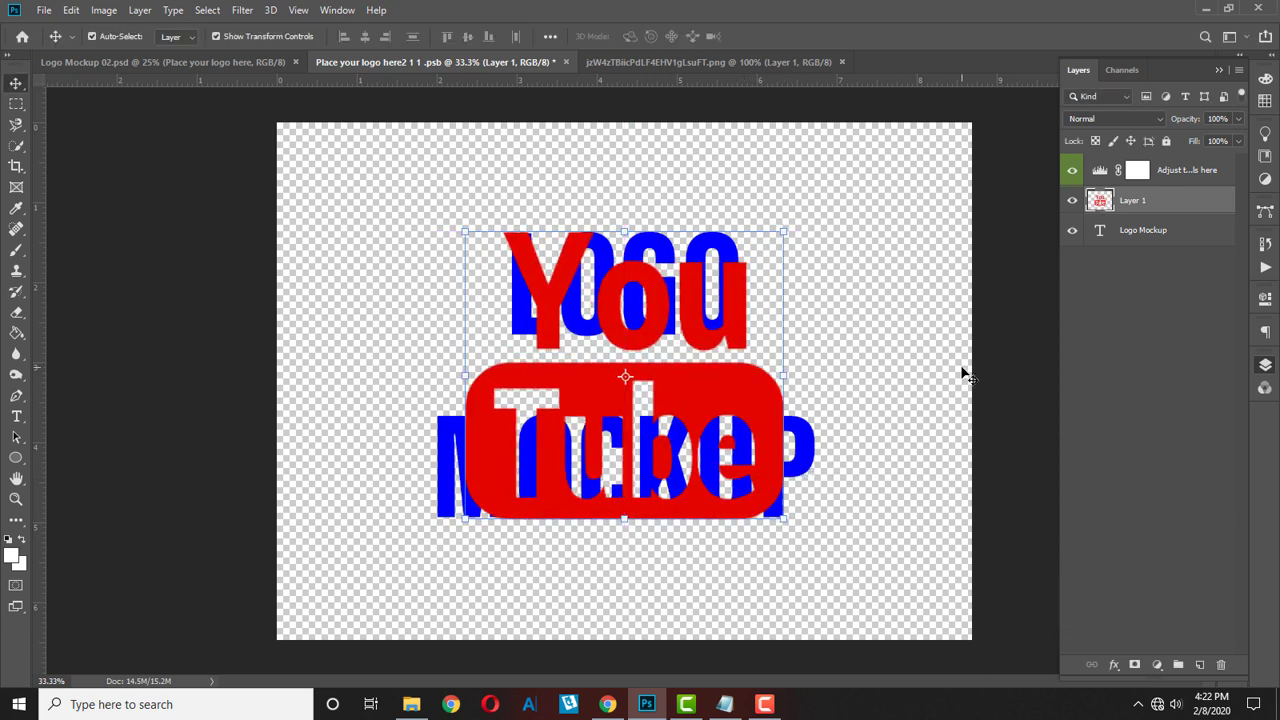
Step: Hide and delete the Logo Mockup placeholder text layer from the smart object contents
{"action": "left_click", "coordinate": [1073, 231]}
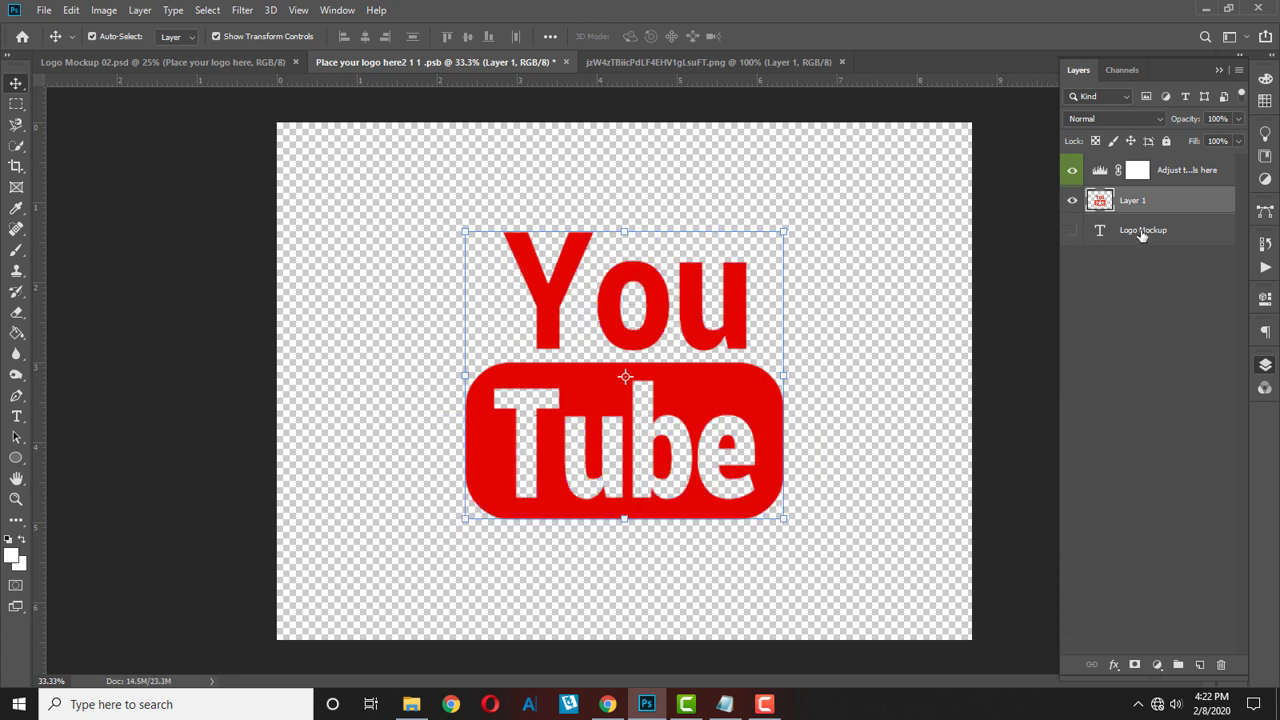
{"action": "left_click", "coordinate": [1143, 234]}
{"action": "left_click", "coordinate": [1220, 666]}
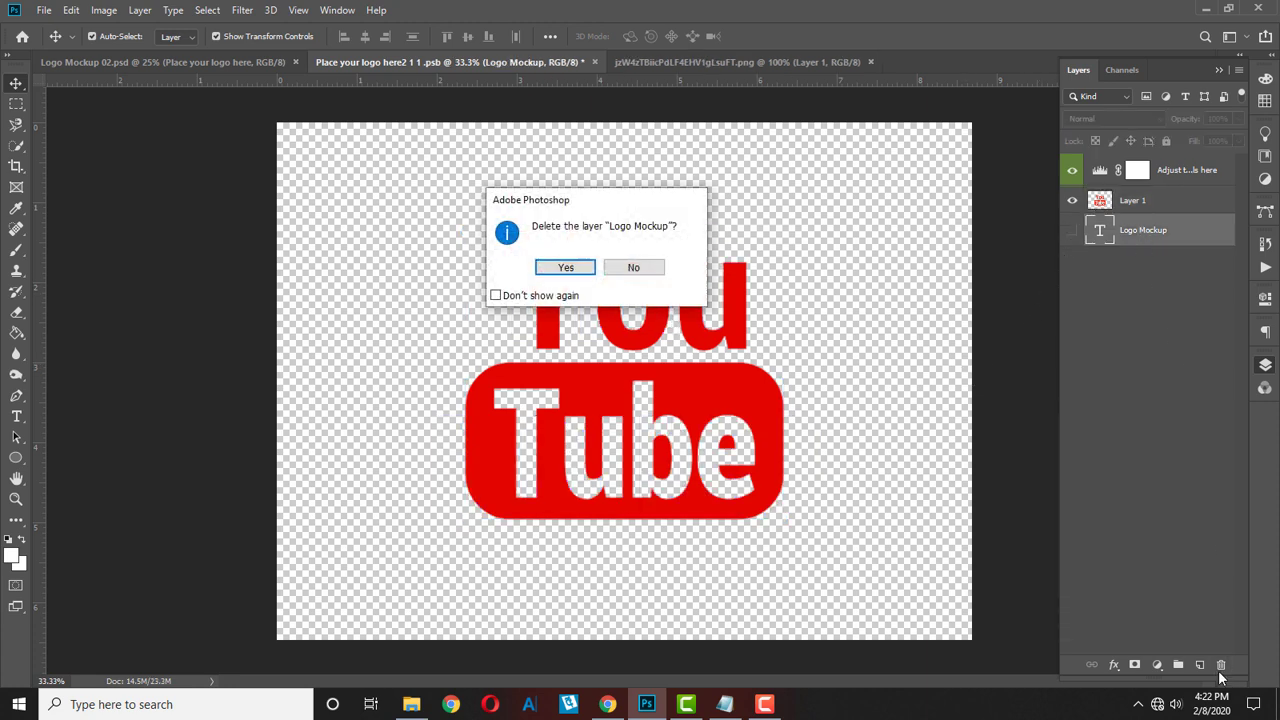
{"action": "left_click", "coordinate": [583, 265]}
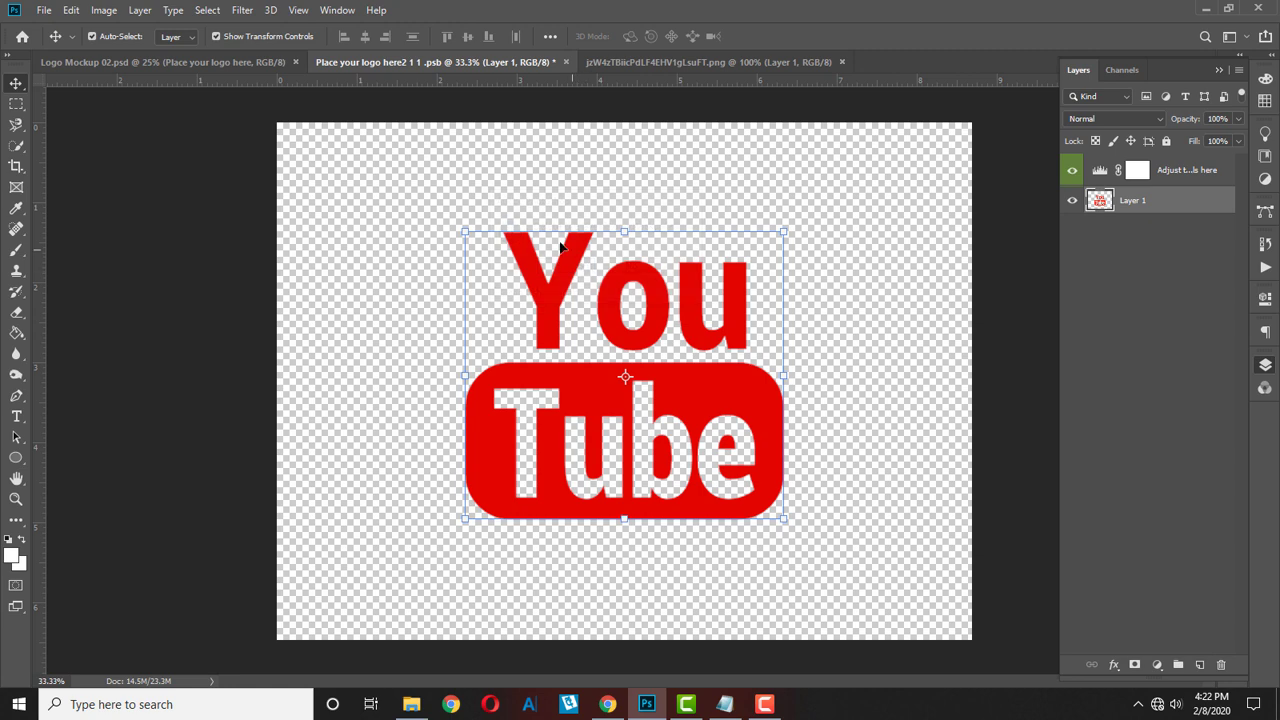
Step: Save the smart object contents with the YouTube logo in place and return to the Logo Mockup 02 document
{"action": "left_click", "coordinate": [43, 11]}
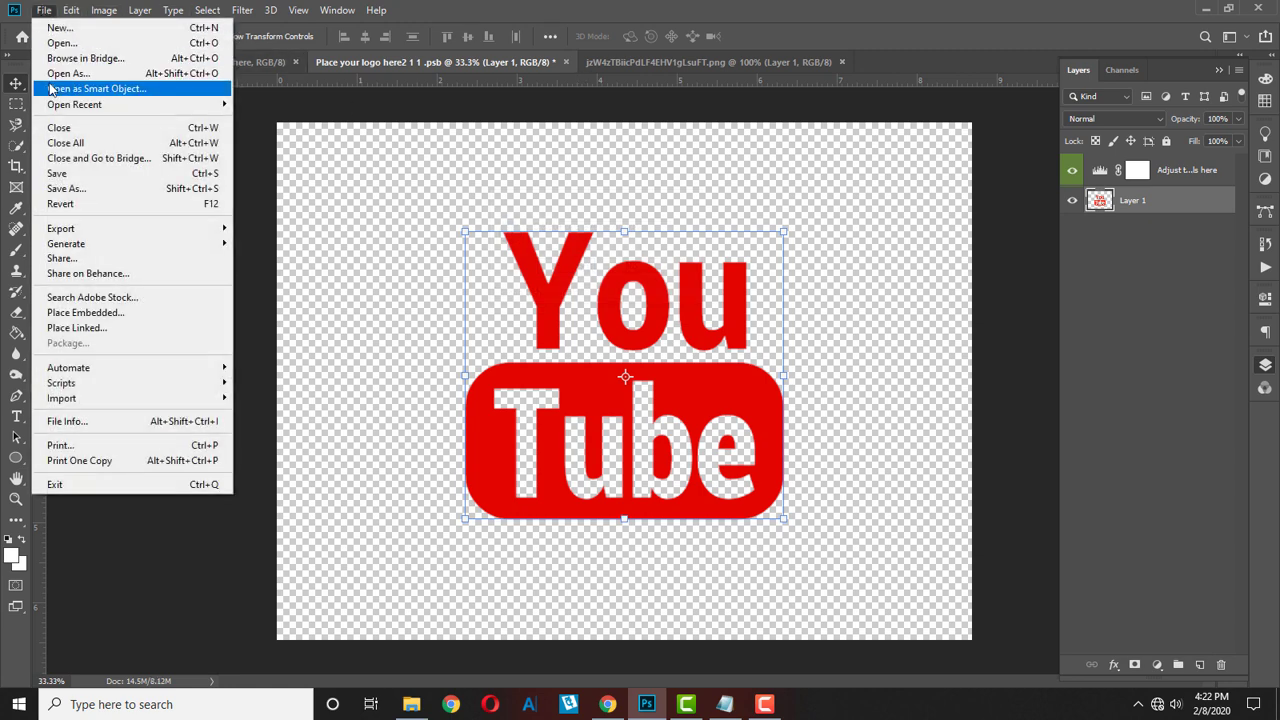
{"action": "left_click", "coordinate": [80, 176]}
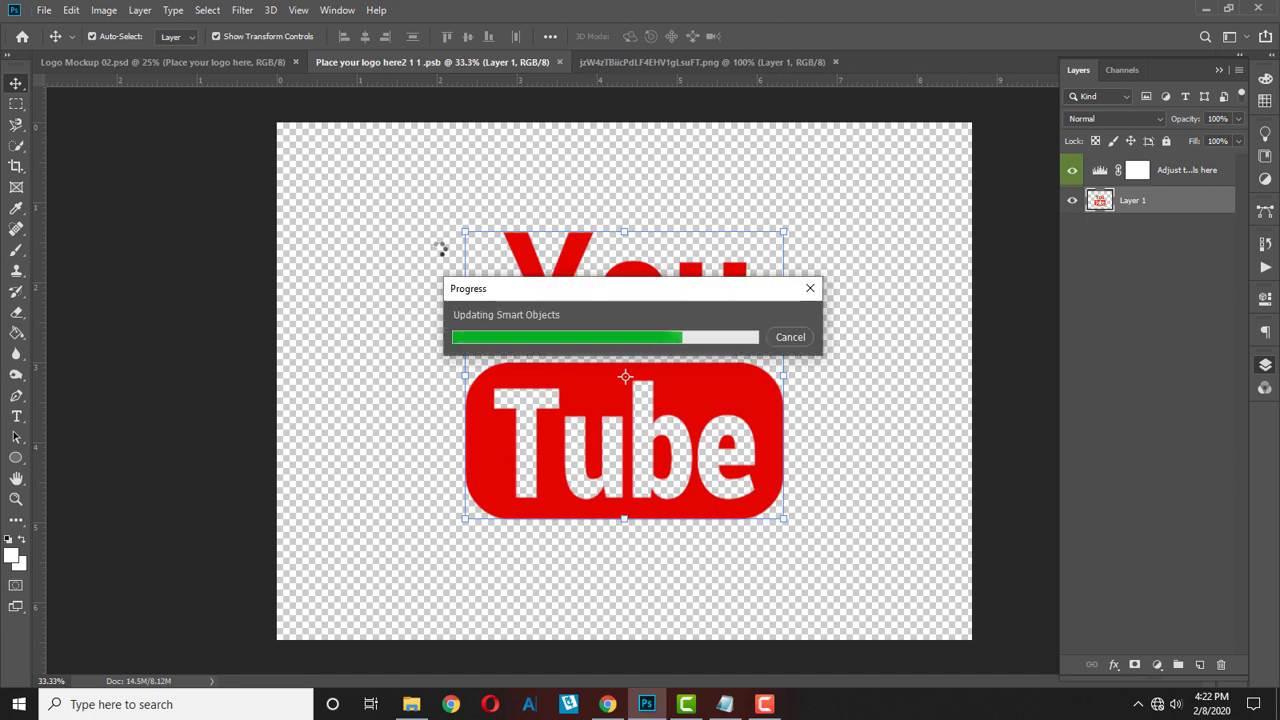
{"action": "left_click", "coordinate": [174, 63]}
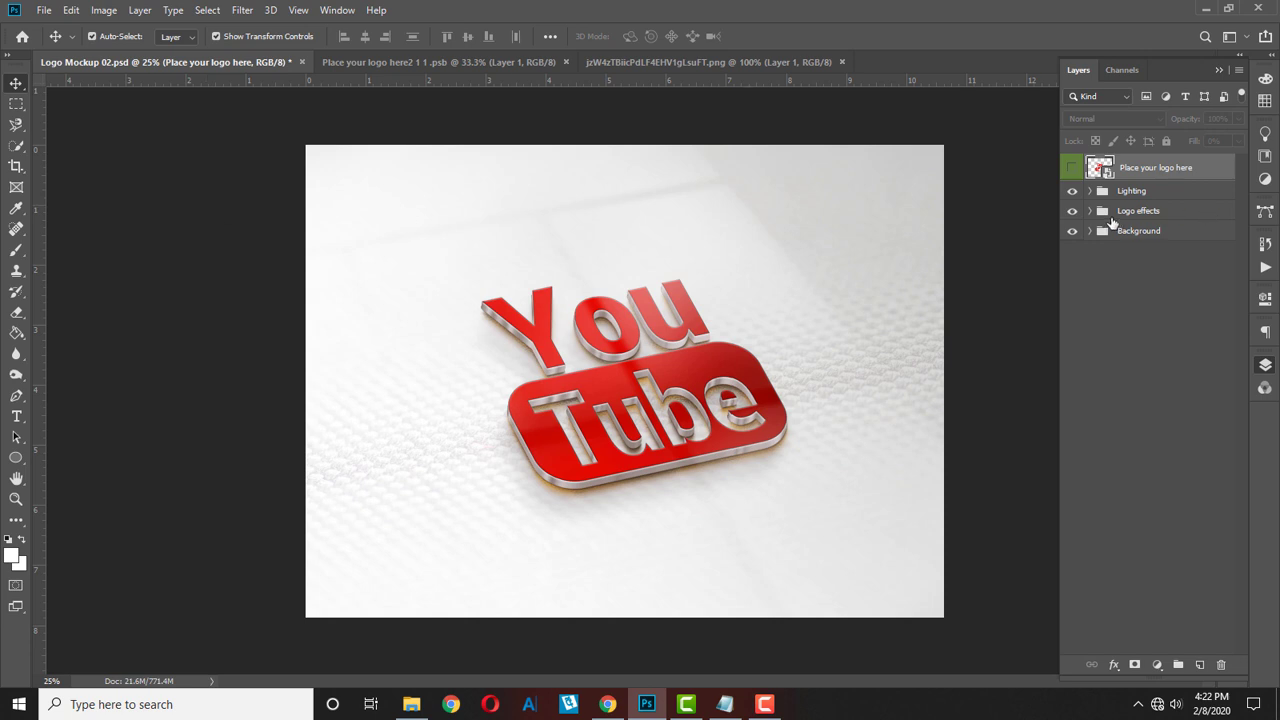
Step: Toggle the Logo effects and Lighting groups off and on to compare their influence on the mockup
{"action": "left_click", "coordinate": [1073, 211]}
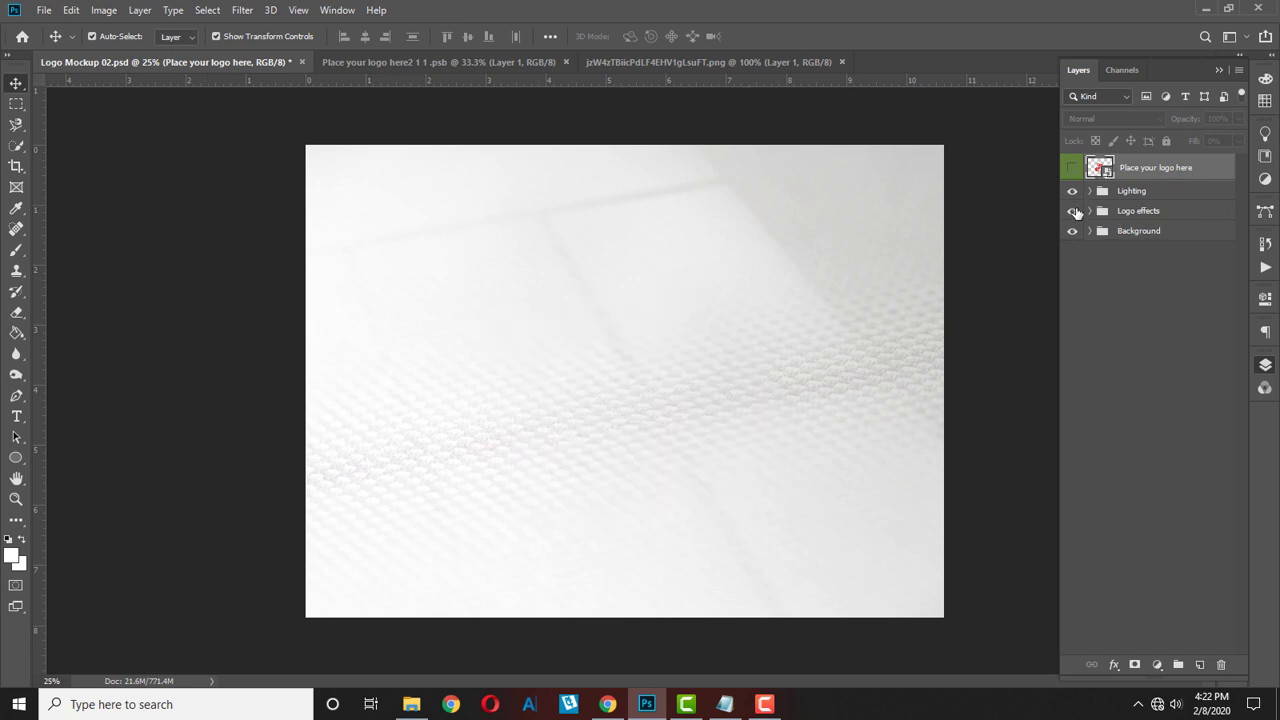
{"action": "left_click", "coordinate": [1074, 191]}
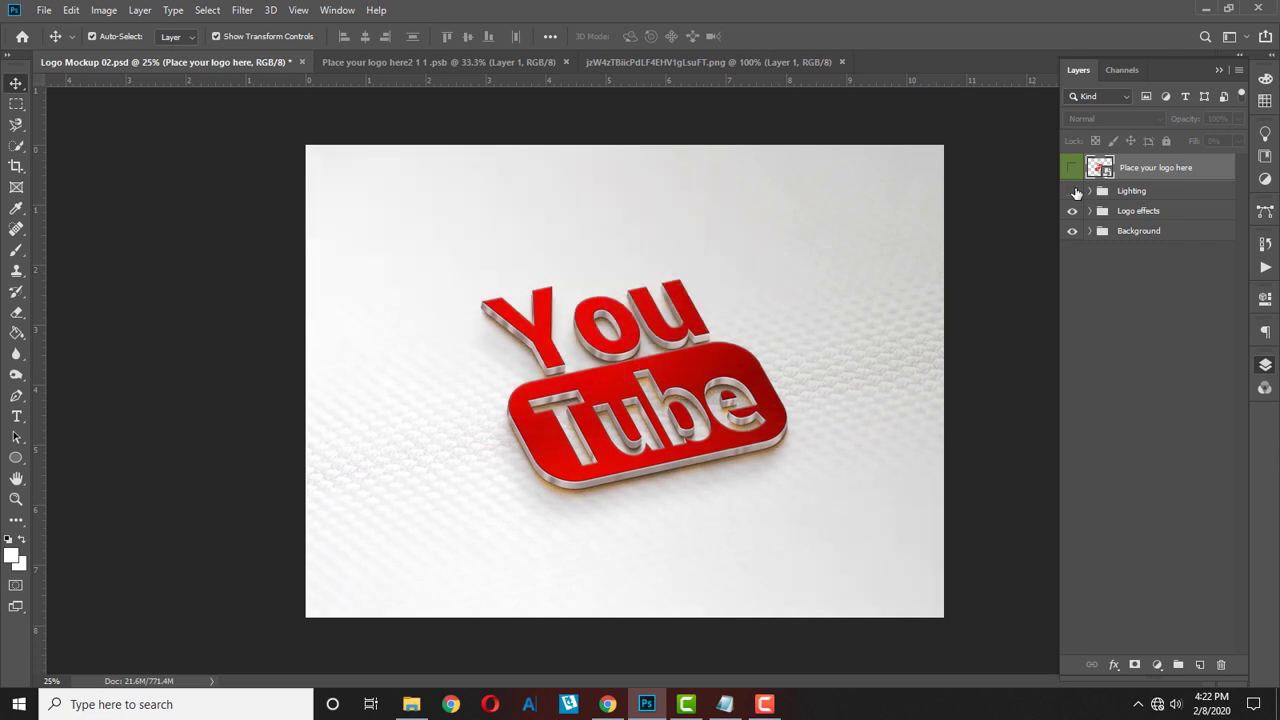
{"action": "left_click", "coordinate": [1074, 191]}
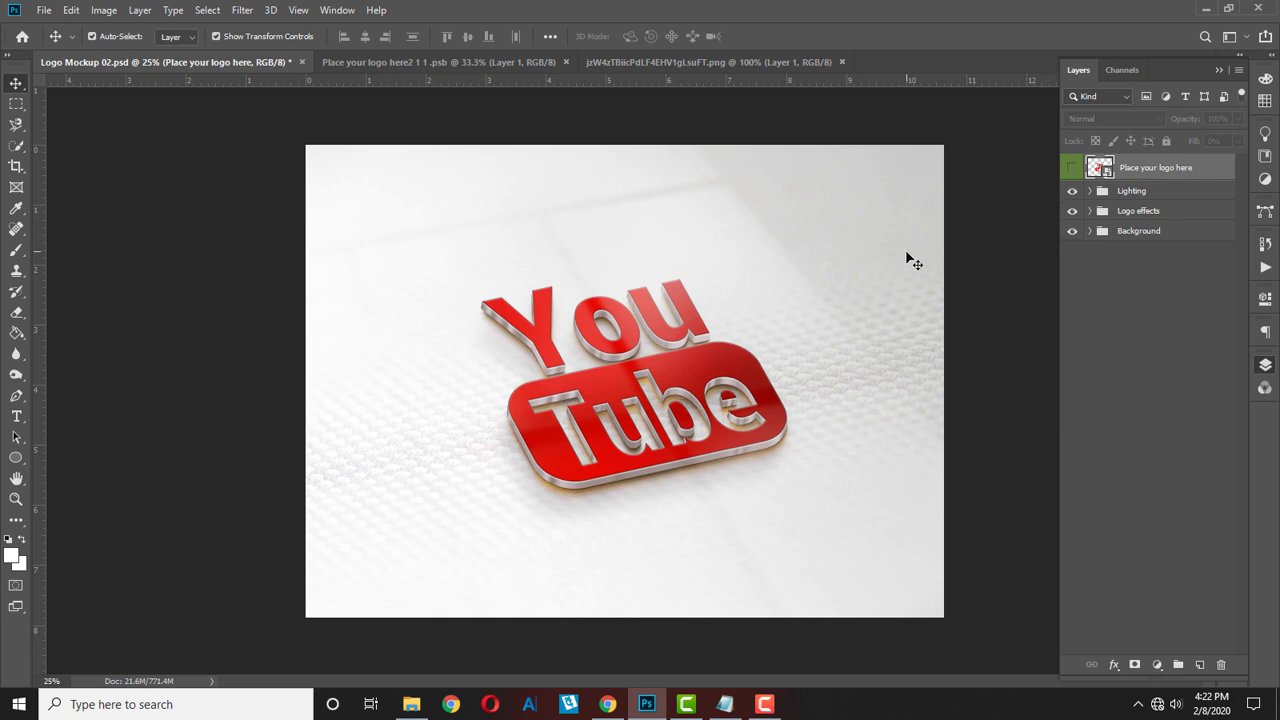
{"action": "left_click", "coordinate": [44, 10]}
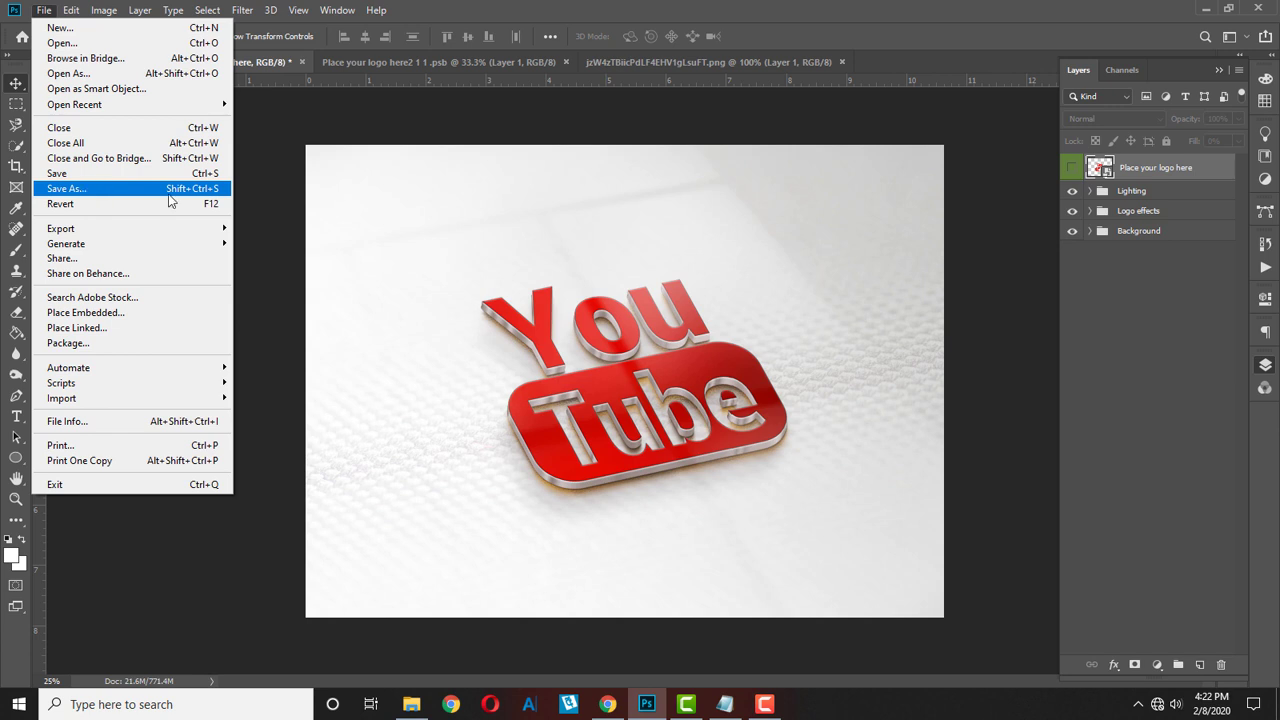
{"action": "left_click", "coordinate": [673, 280]}
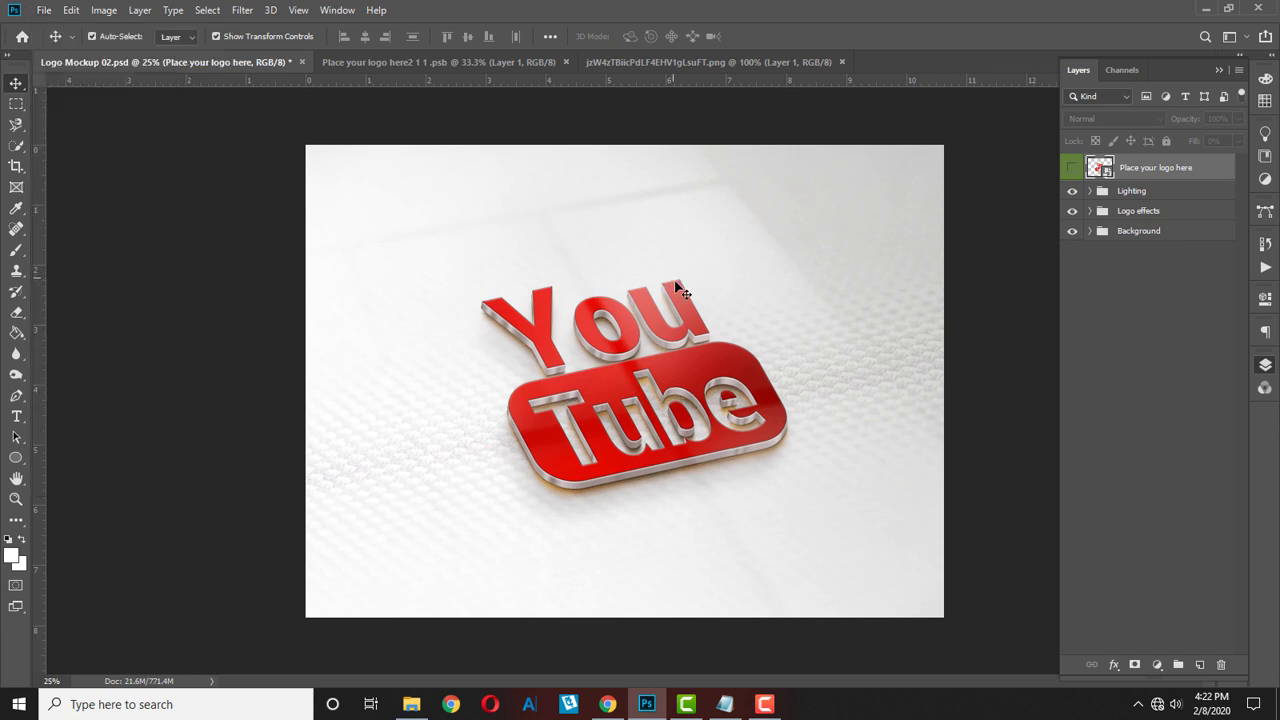
Step: Reduce the opacity of the Lighting group to 73%
{"action": "left_click", "coordinate": [1120, 196]}
{"action": "left_click_drag", "start_coordinate": [1188, 121], "coordinate": [1176, 122]}
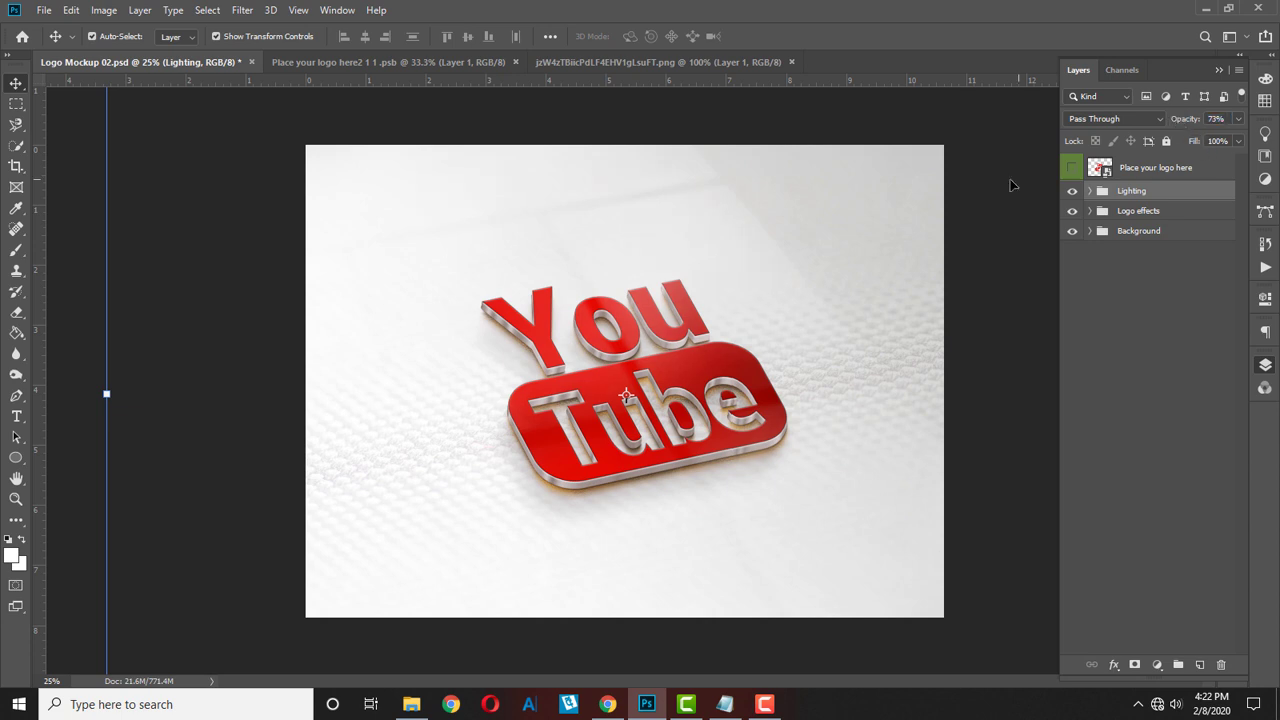
Step: Save the YouTube mockup as a JPEG copy named Logo Mockup 02 E in the Logo Mockup 02 folder, at quality 12 Maximum
{"action": "left_click", "coordinate": [44, 10]}
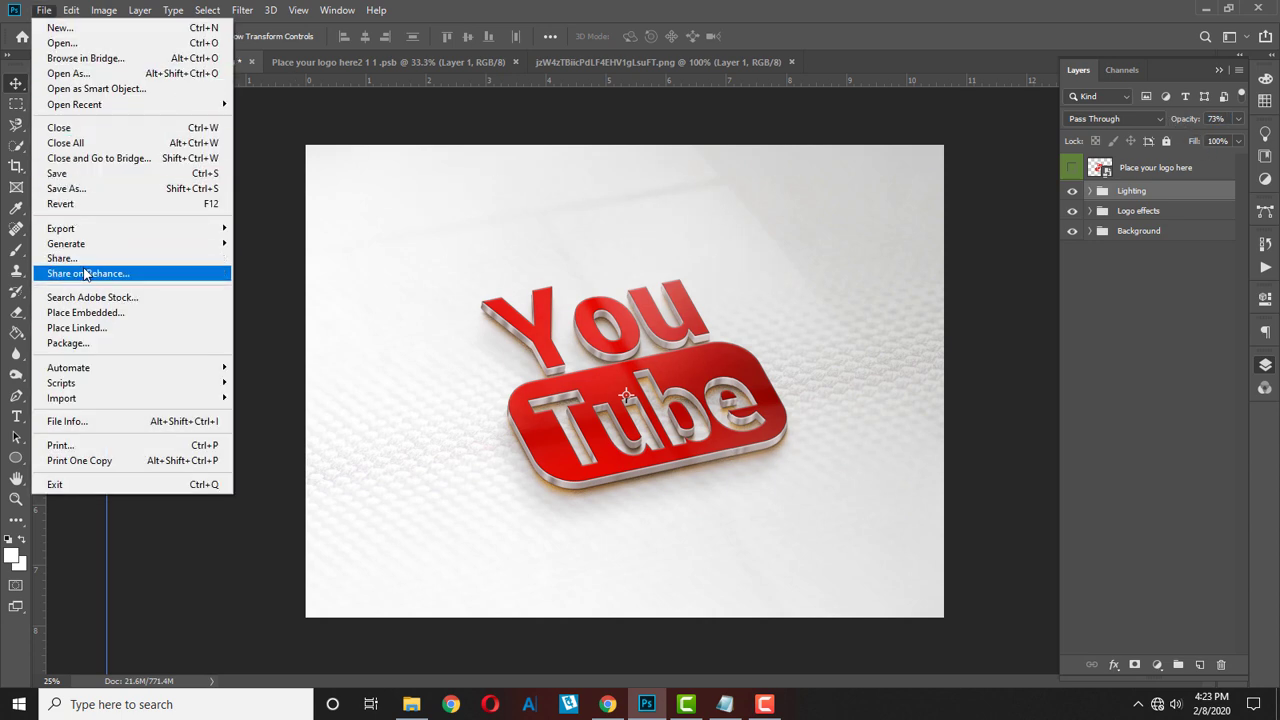
{"action": "left_click", "coordinate": [85, 188]}
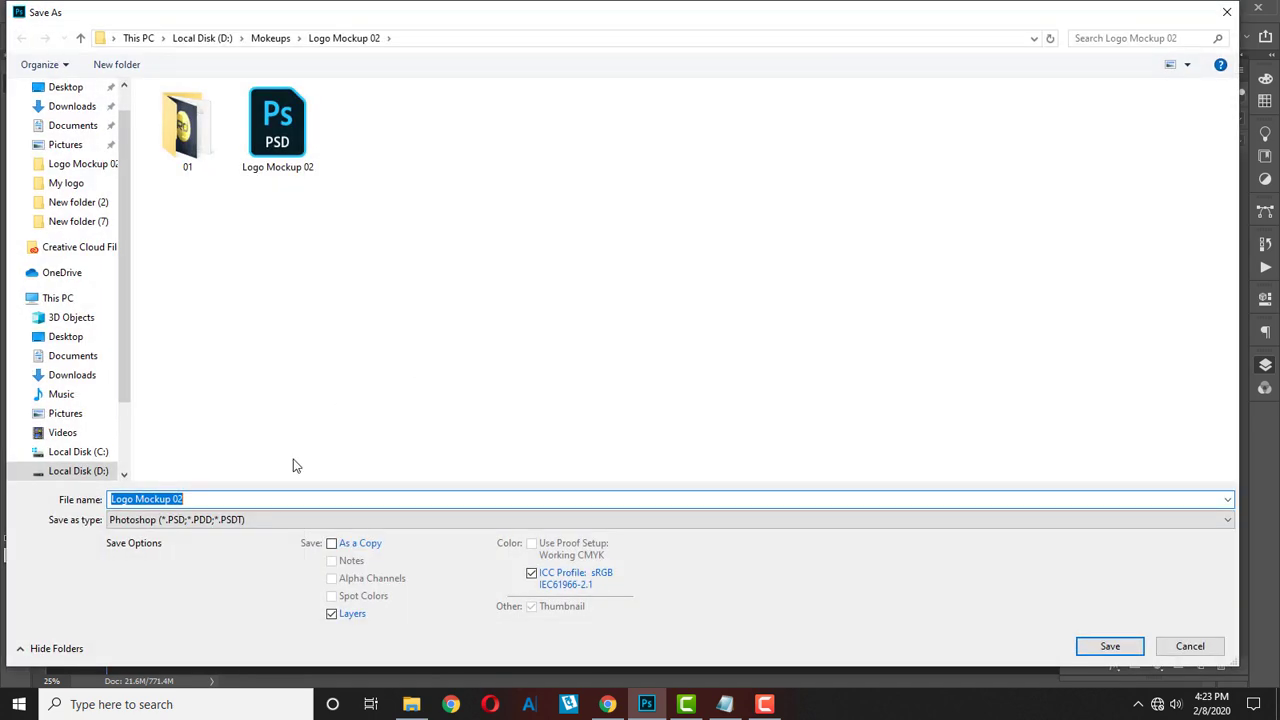
{"action": "left_click", "coordinate": [265, 520]}
{"action": "left_click", "coordinate": [283, 355]}
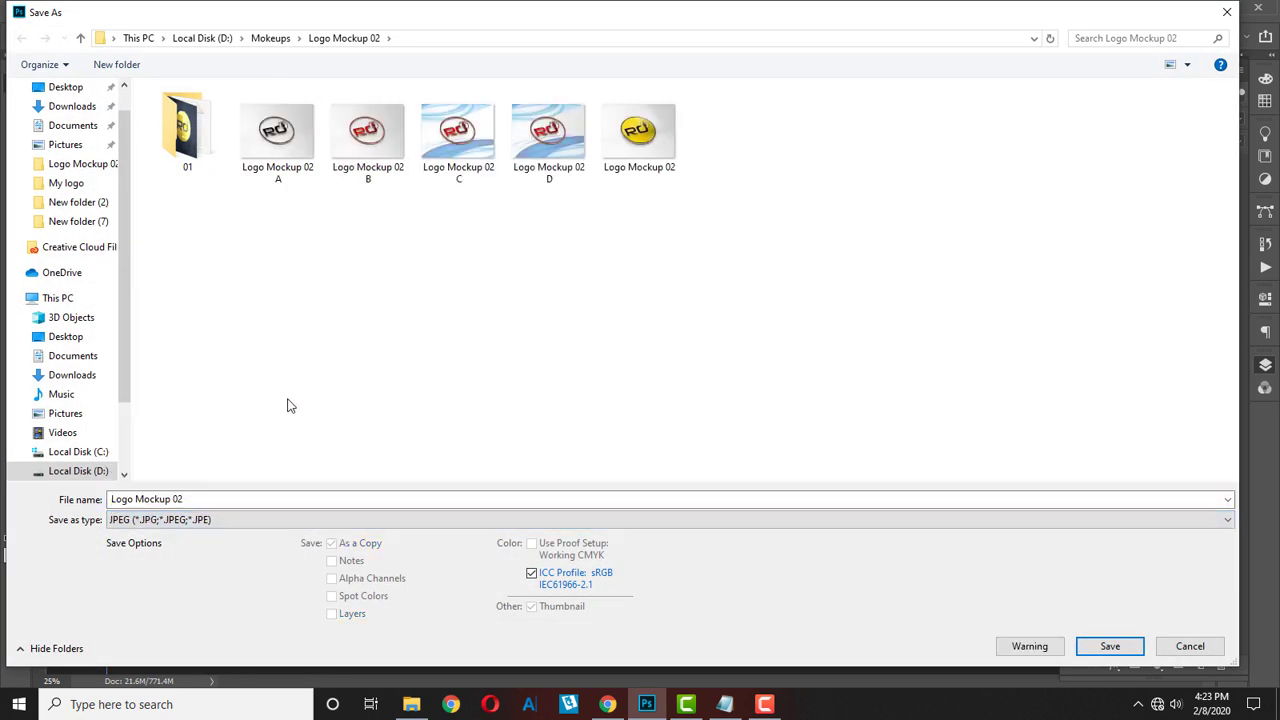
{"action": "left_click", "coordinate": [548, 132]}
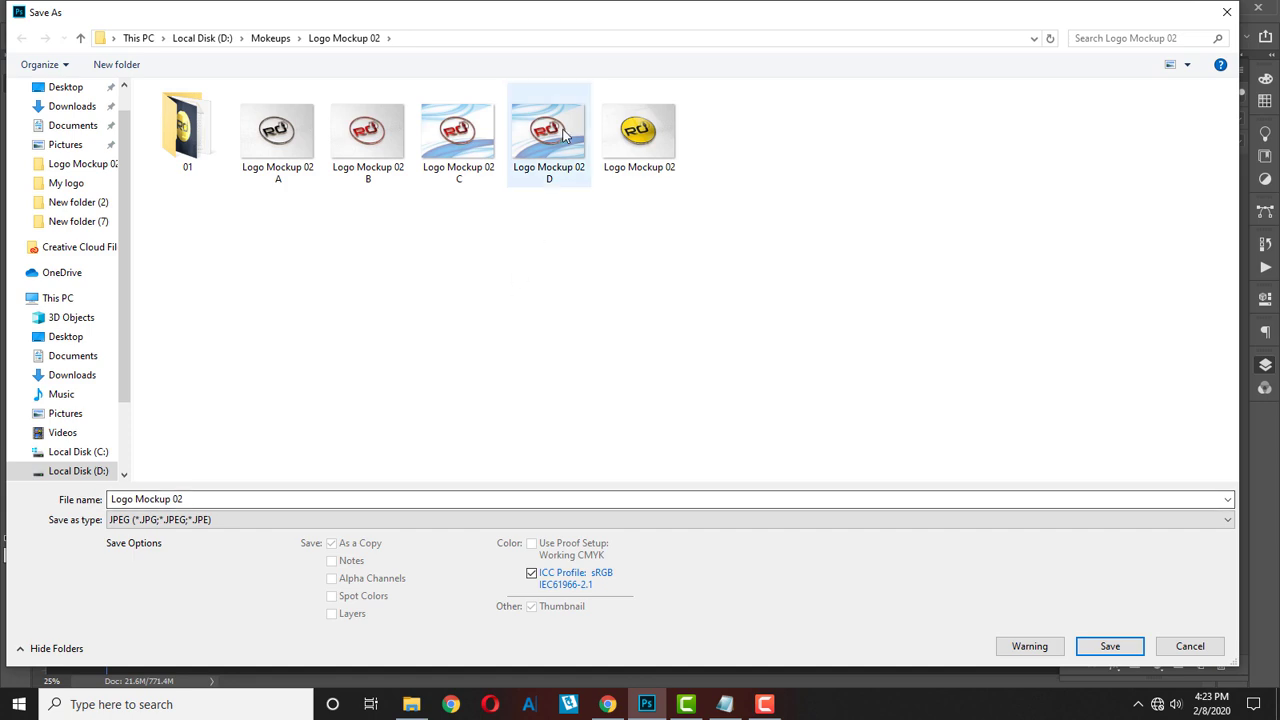
{"action": "double_click", "coordinate": [210, 500]}
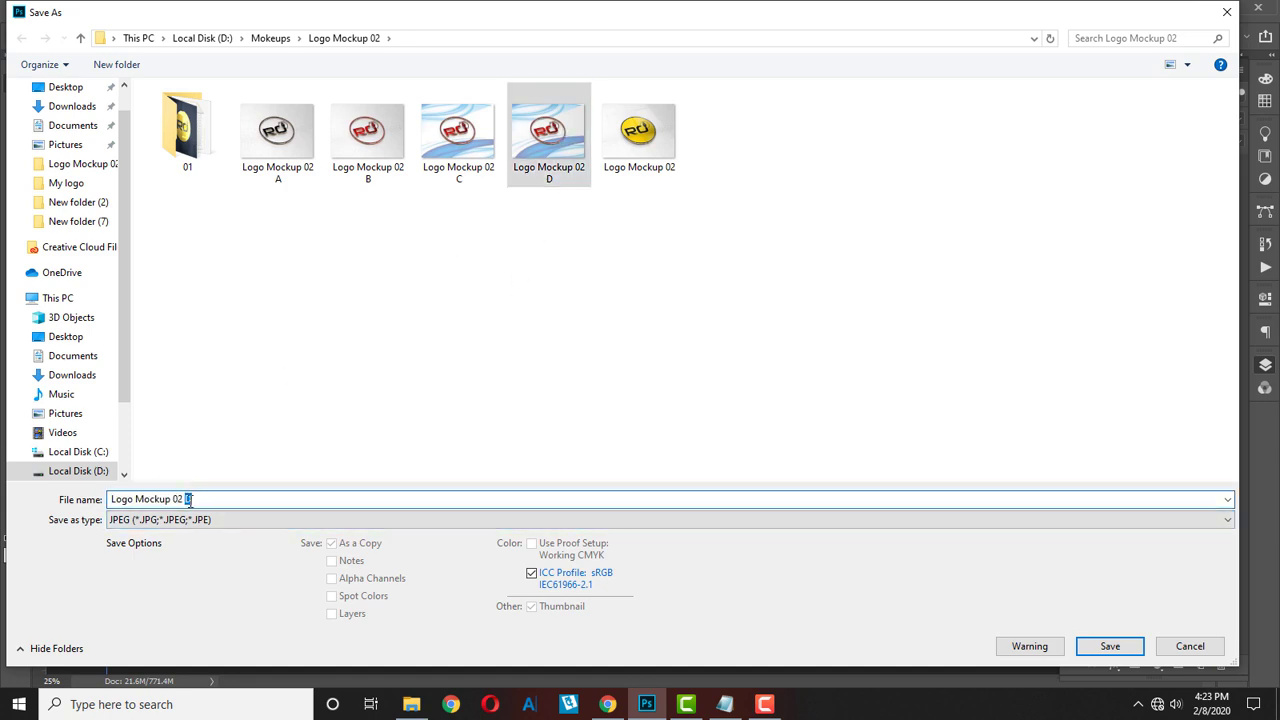
{"action": "type", "text": "E"}
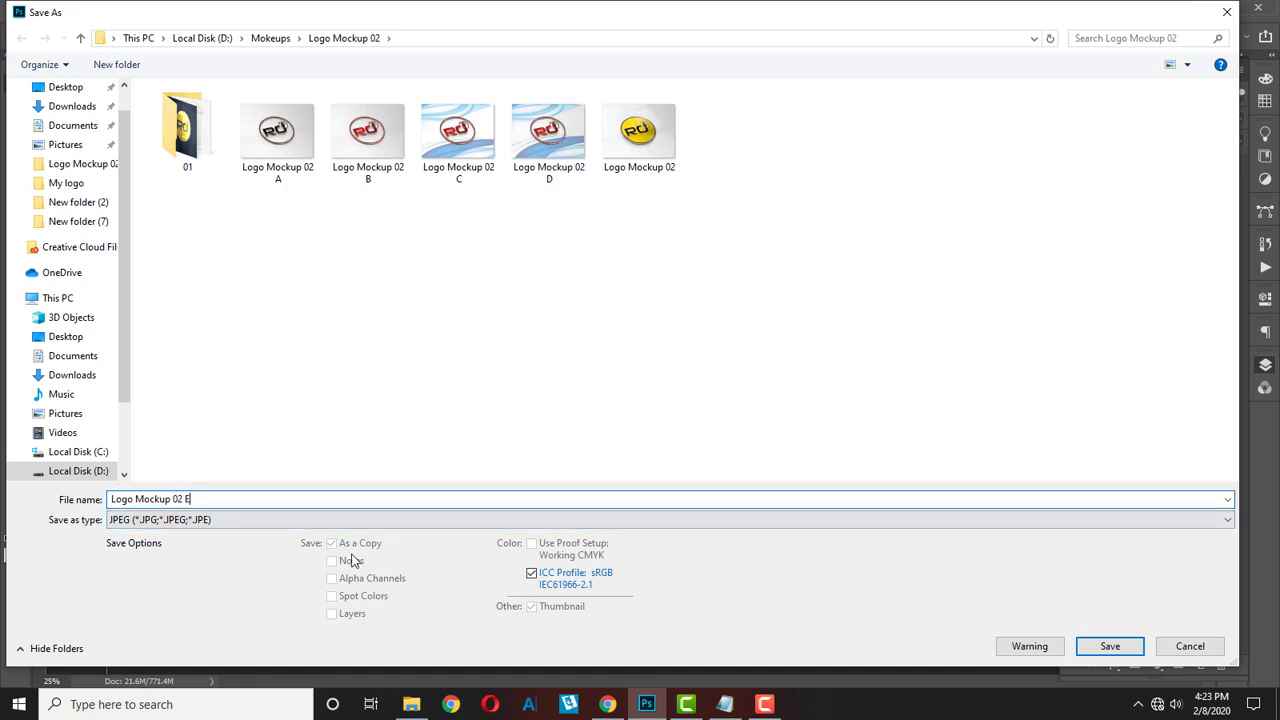
{"action": "left_click", "coordinate": [1108, 646]}
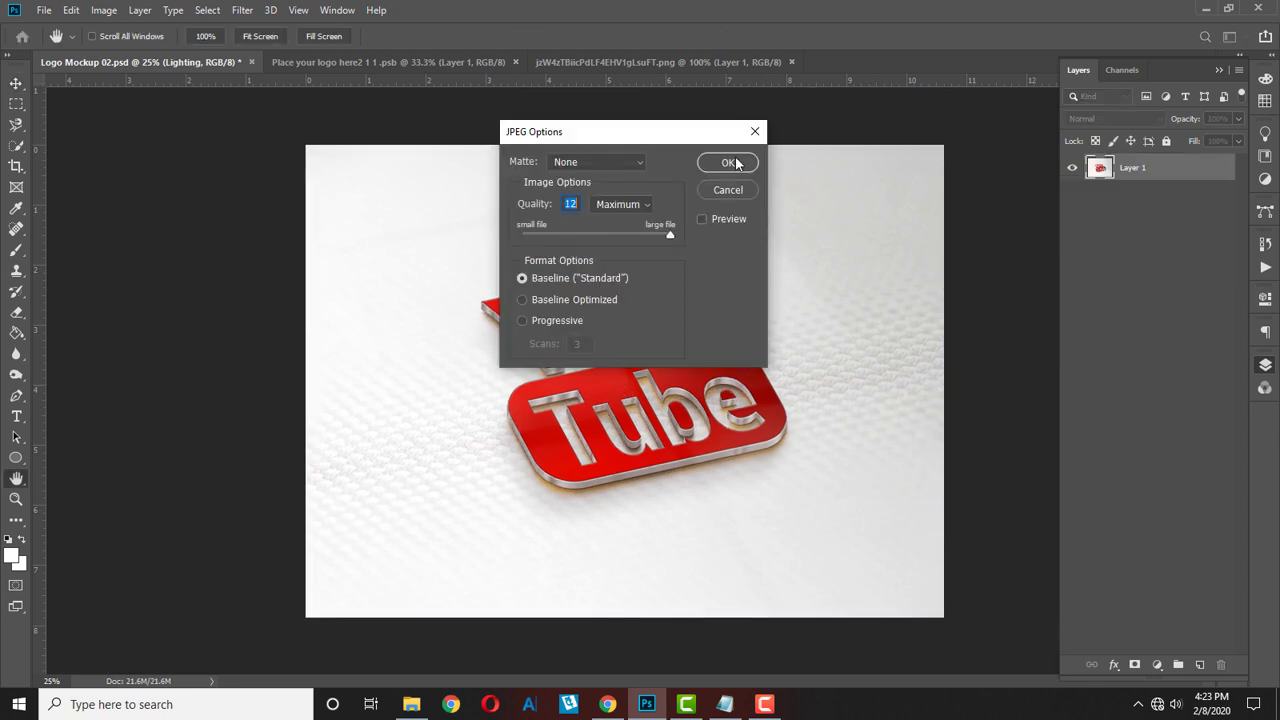
{"action": "left_click", "coordinate": [737, 163]}
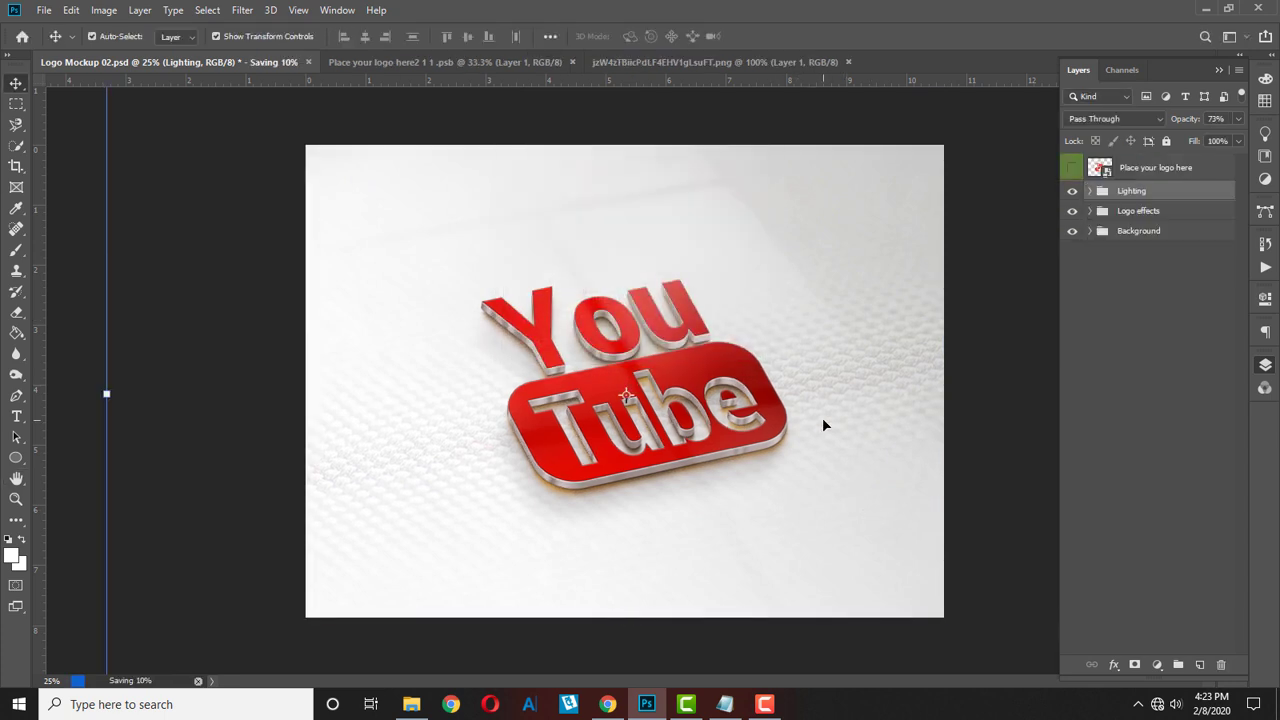